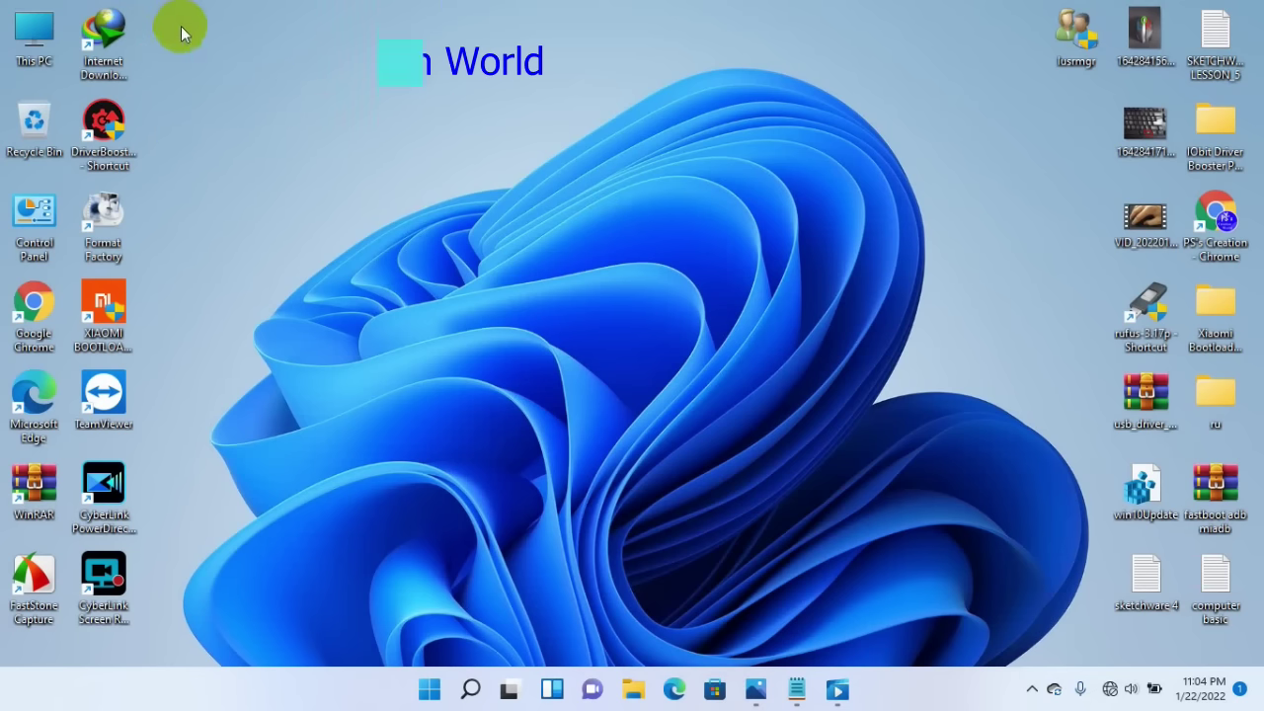
- Move the Internet Download Manager shortcut, the IObit Driver Booster folder and the VID video to the open middle of the desktop
left_click_drag(101, 32, 385, 43)
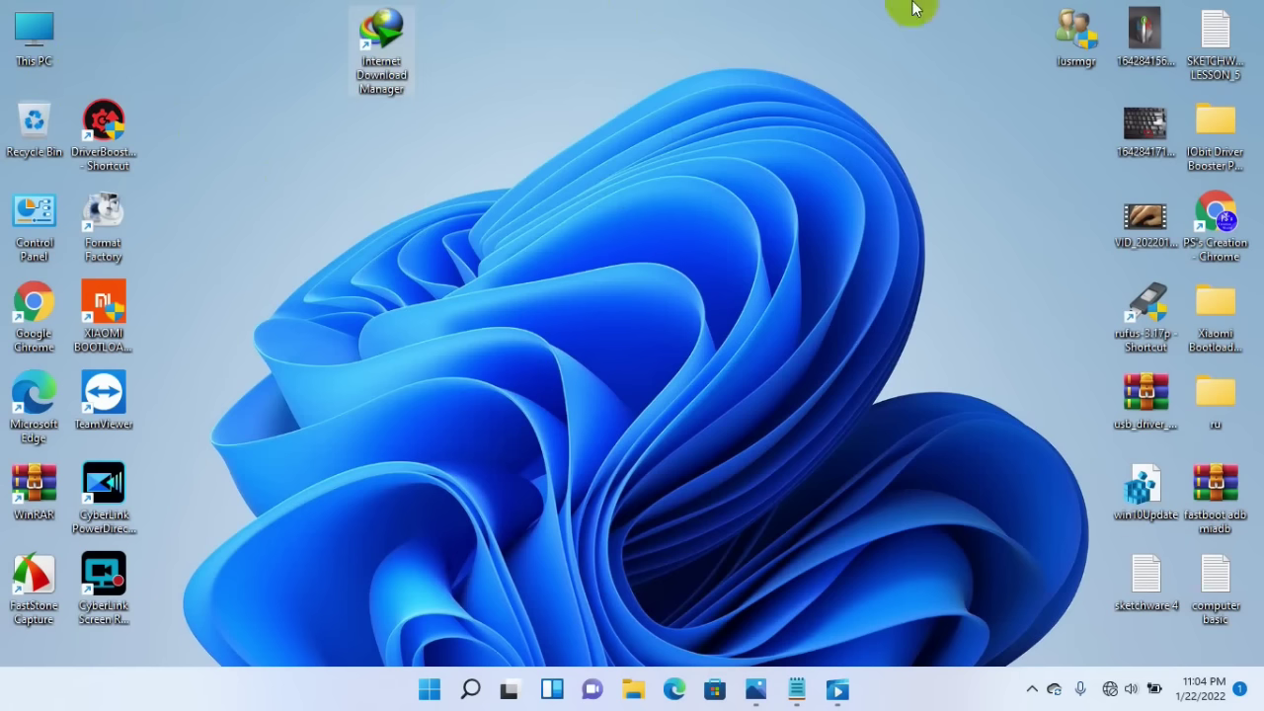
left_click_drag(1239, 146, 612, 62)
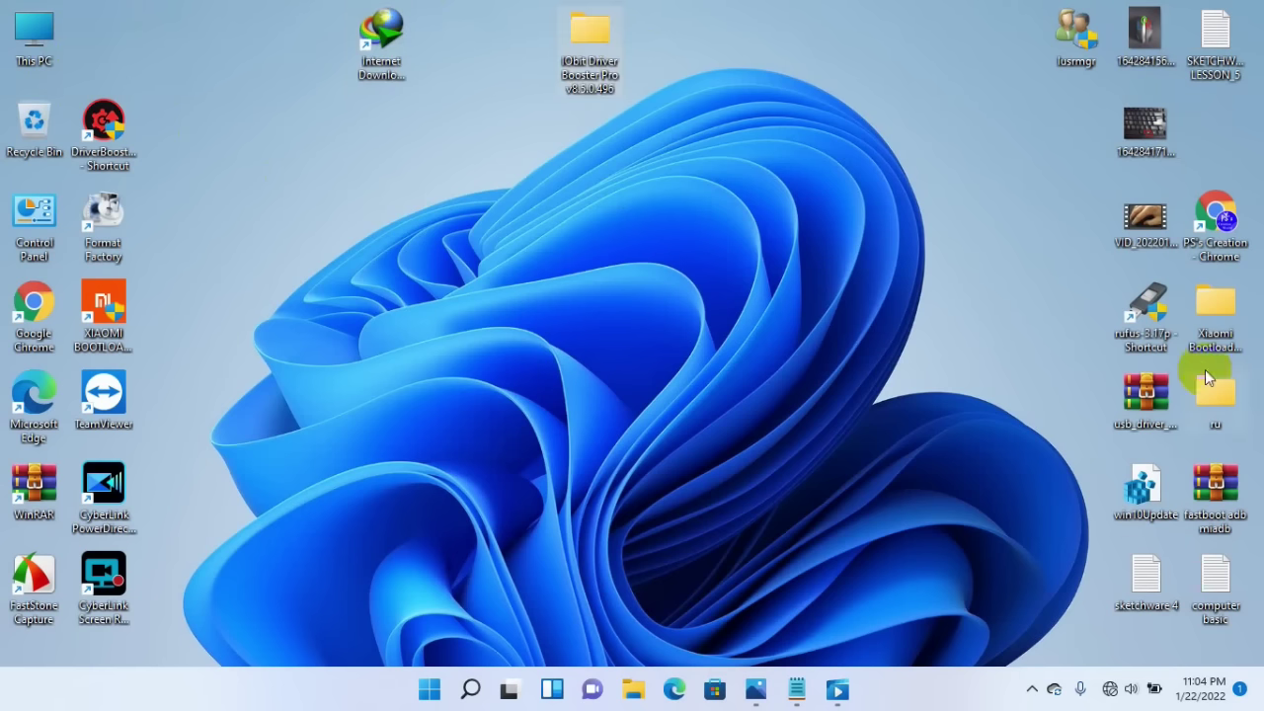
left_click(1129, 123)
left_click_drag(1145, 215, 908, 109)
left_click_drag(968, 232, 282, 28)
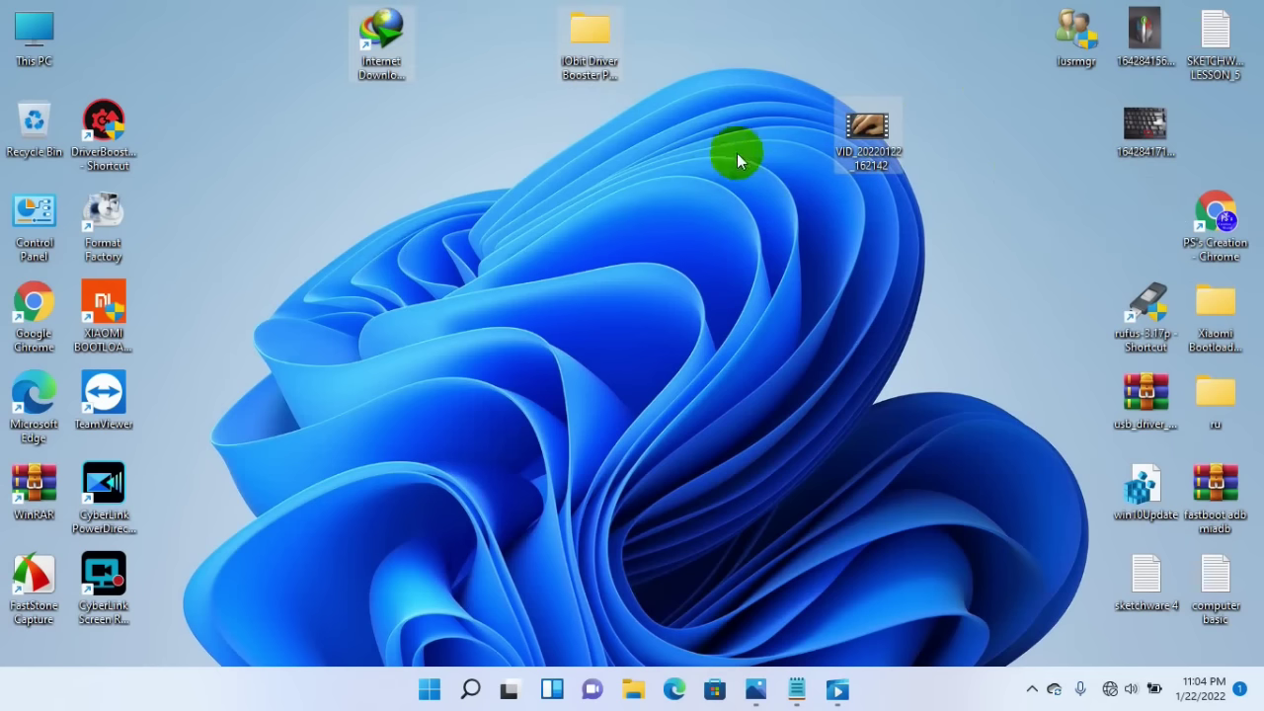
left_click(739, 156)
- Shift the Internet Download Manager shortcut and return it, the IObit Driver Booster folder and the VID video to their original places
left_click_drag(383, 42, 326, 133)
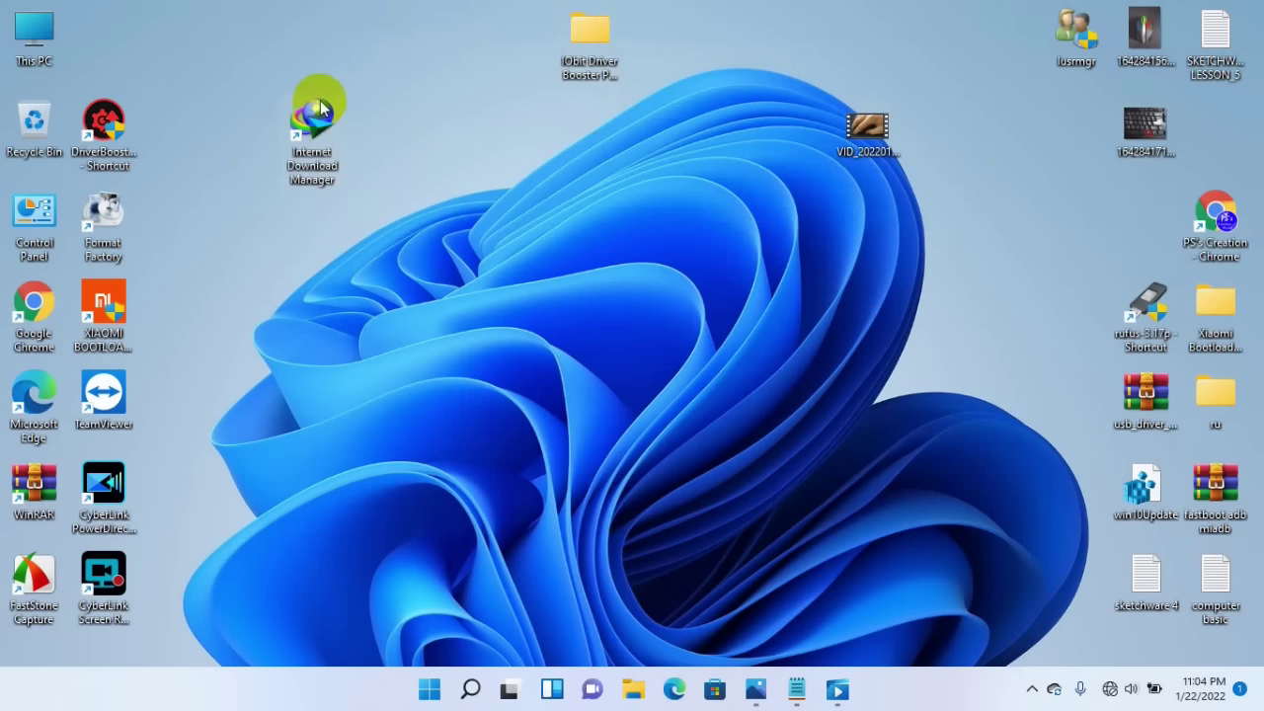
left_click(306, 121)
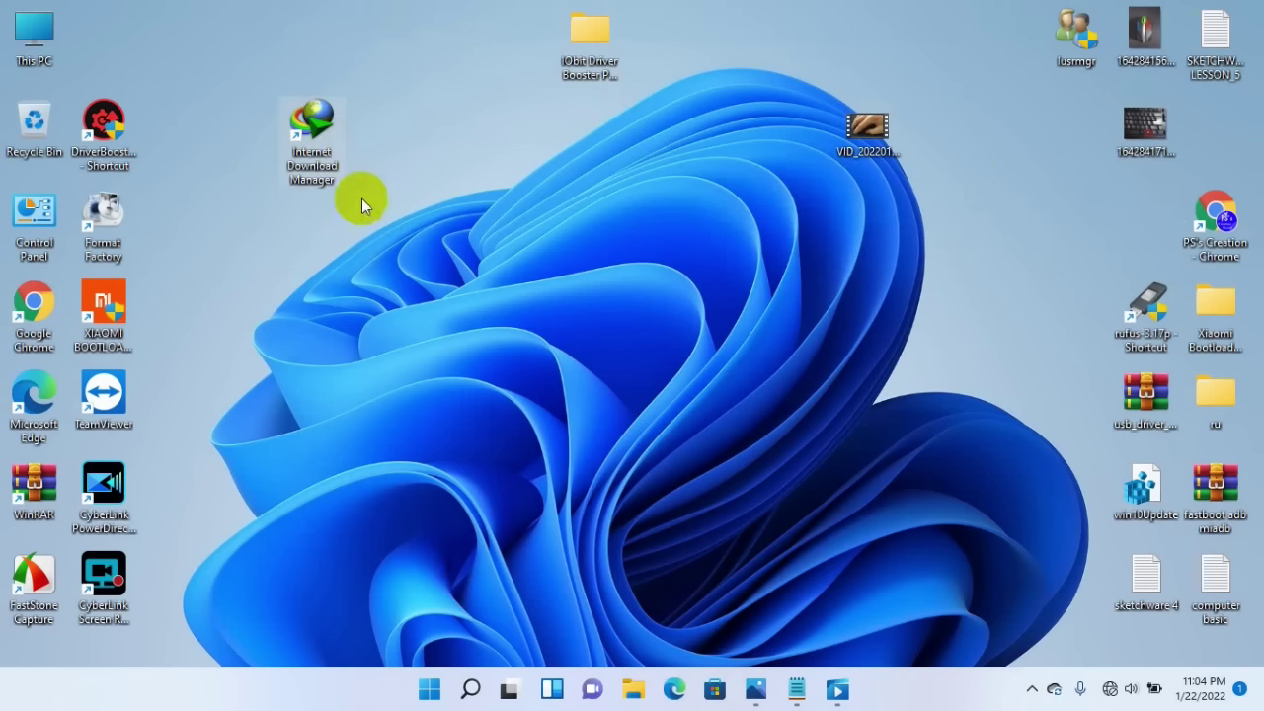
left_click_drag(254, 85, 127, 42)
mouse_move(590, 32)
left_mouse_down()
mouse_move(598, 44)
mouse_move(1150, 129)
mouse_move(1216, 123)
left_mouse_up()
left_click_drag(877, 138, 1136, 203)
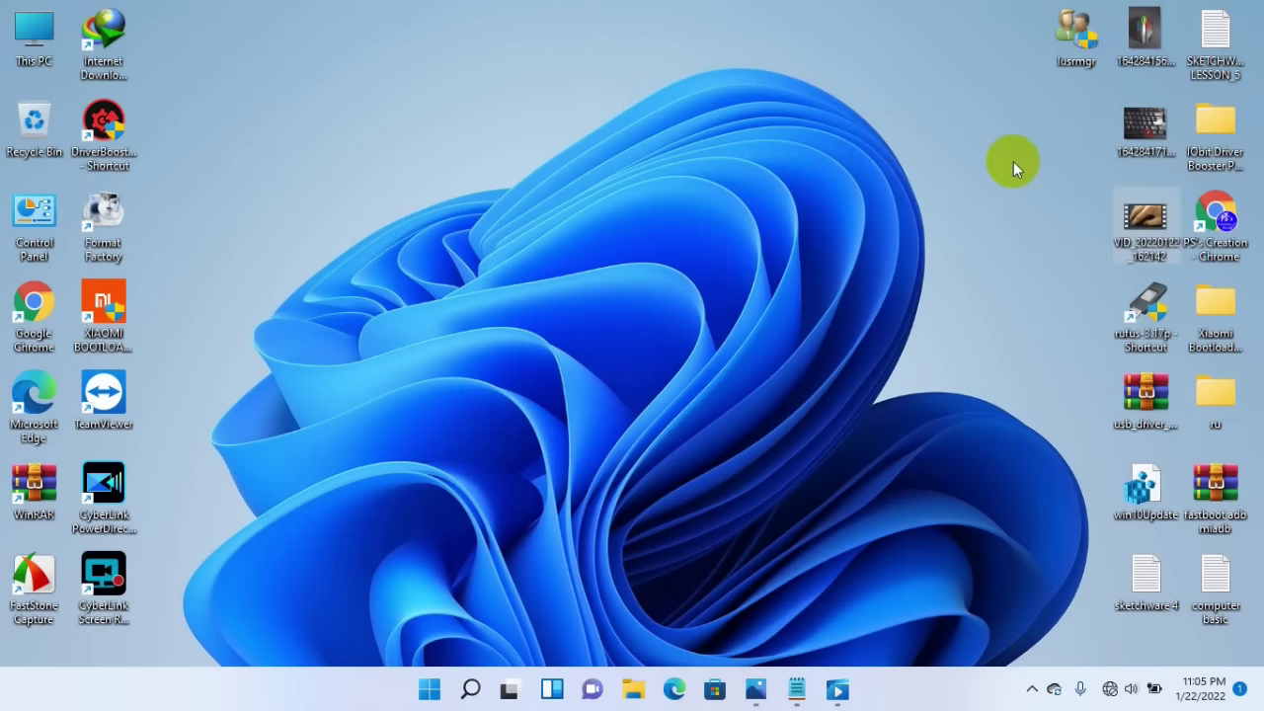
- Move the sketchware 4 text file to the middle of the desktop and back to its original place
mouse_move(1136, 579)
left_mouse_down()
mouse_move(397, 85)
mouse_move(589, 117)
left_mouse_up()
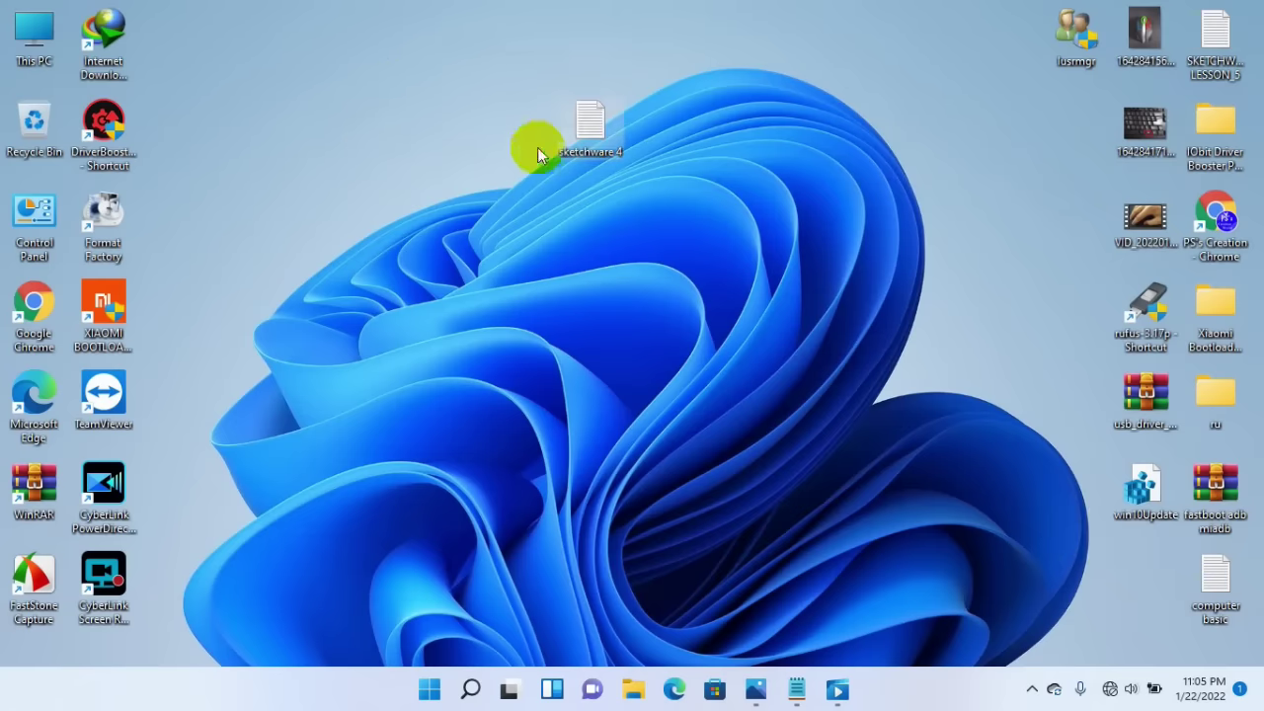
left_click(598, 153)
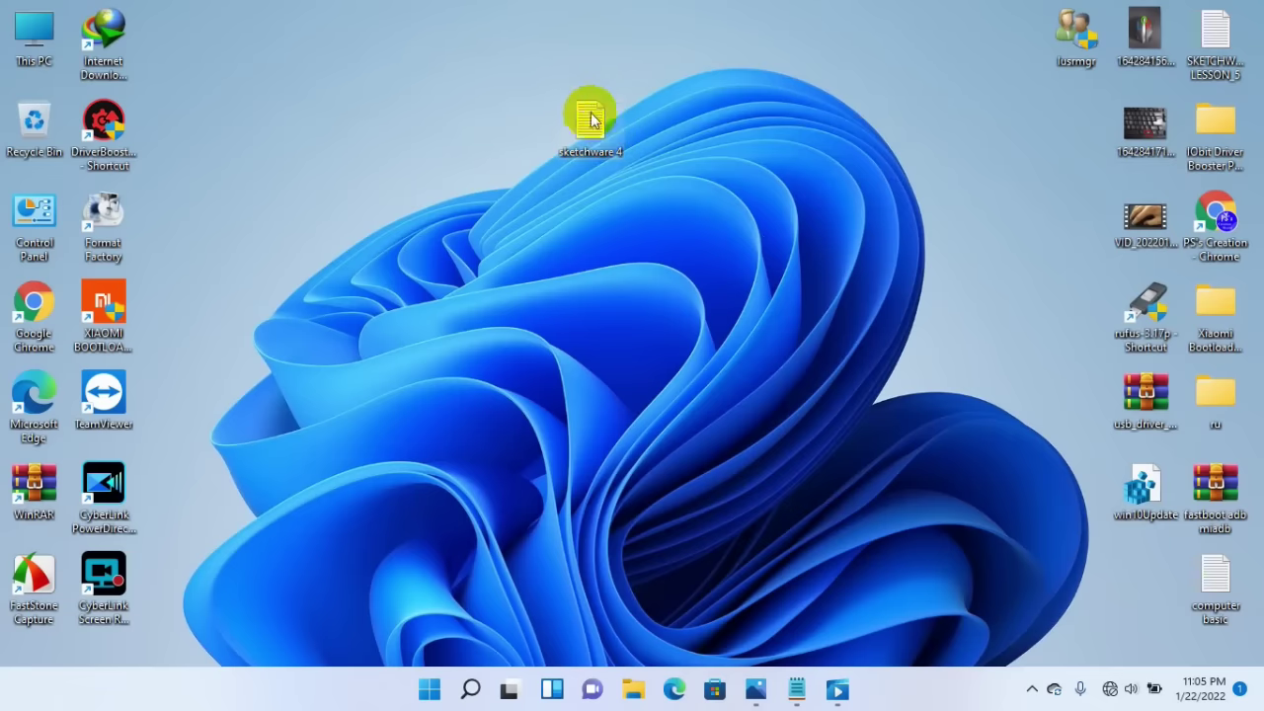
mouse_move(582, 121)
left_mouse_down()
mouse_move(1072, 579)
mouse_move(1156, 577)
left_mouse_up()
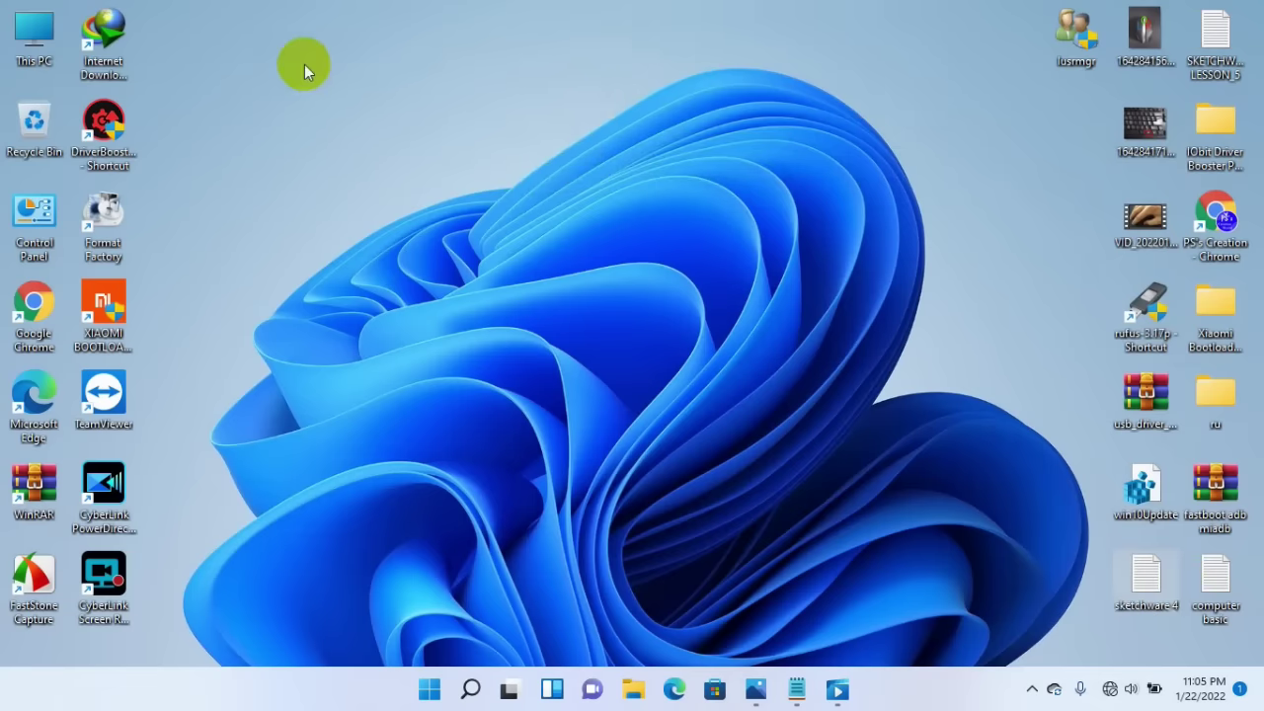
- Draw a selection box across the desktop and clear the selection
left_click(172, 25)
left_click_drag(172, 24, 1263, 637)
left_click(531, 204)
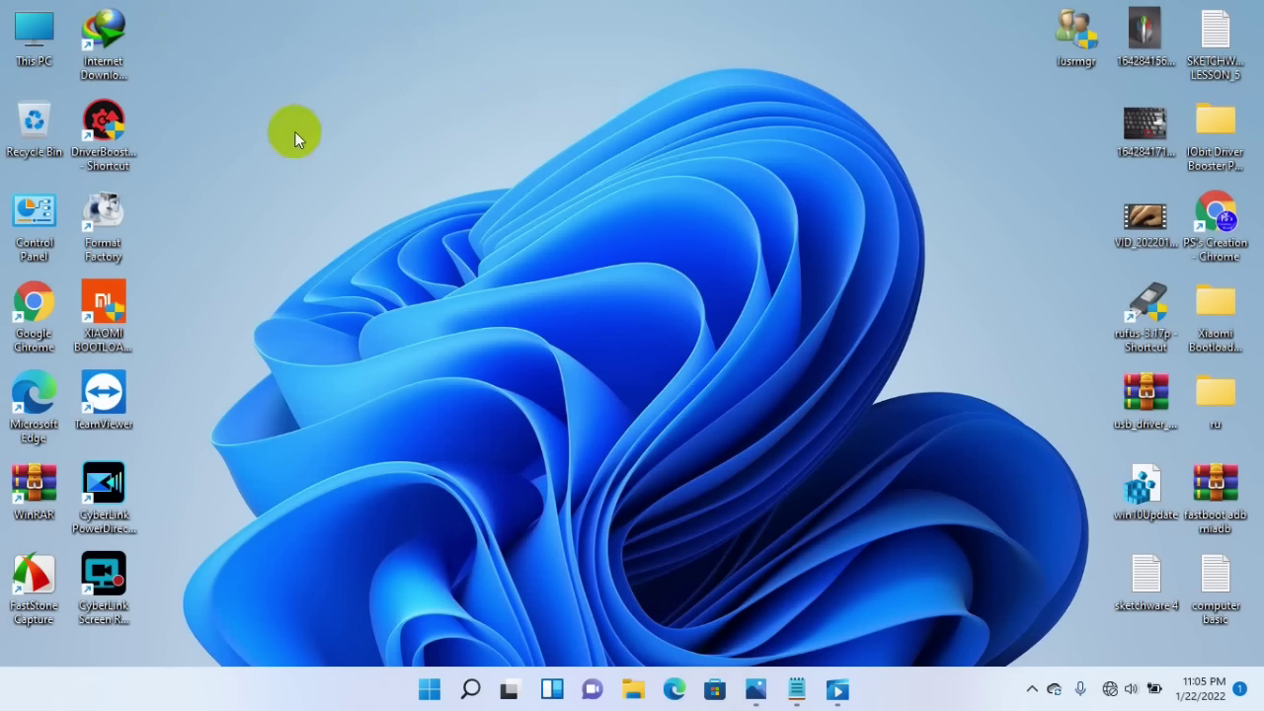
- Box-select the desktop's left icon columns and then its right icon columns, and clear the selection
left_click_drag(180, 10, 3, 675)
left_click_drag(976, 1, 1263, 667)
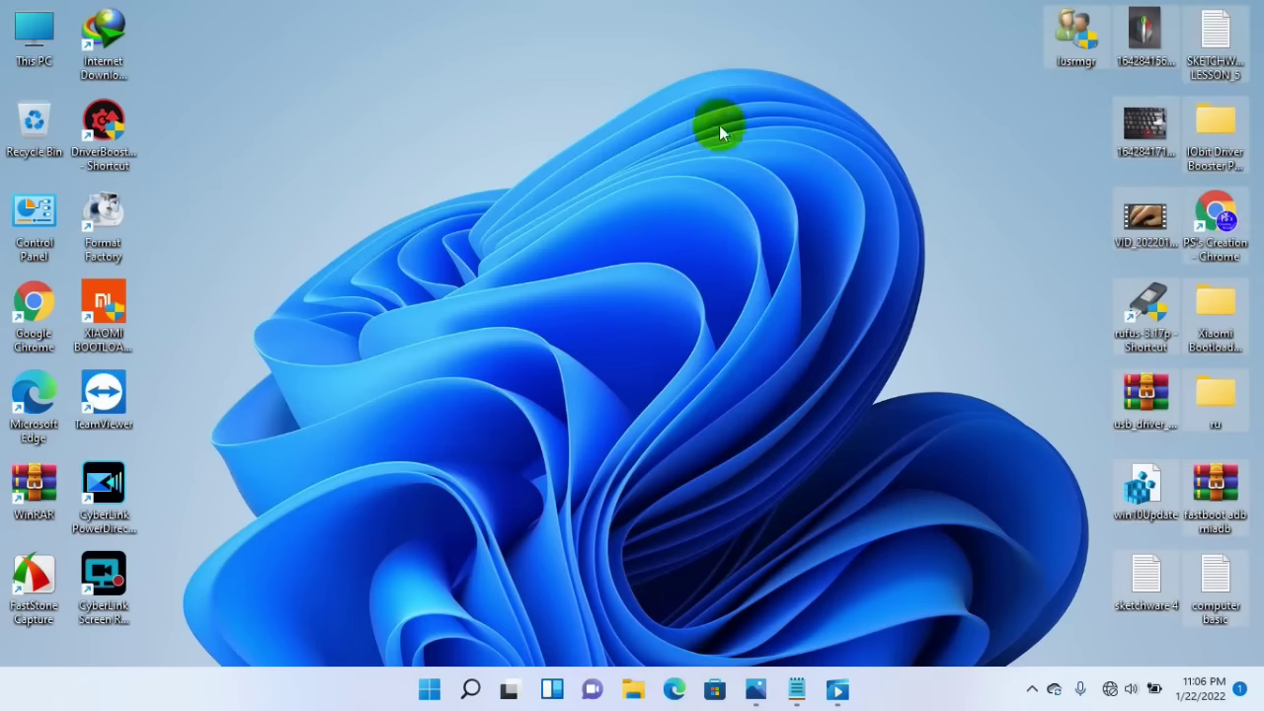
left_click_drag(153, 23, 217, 89)
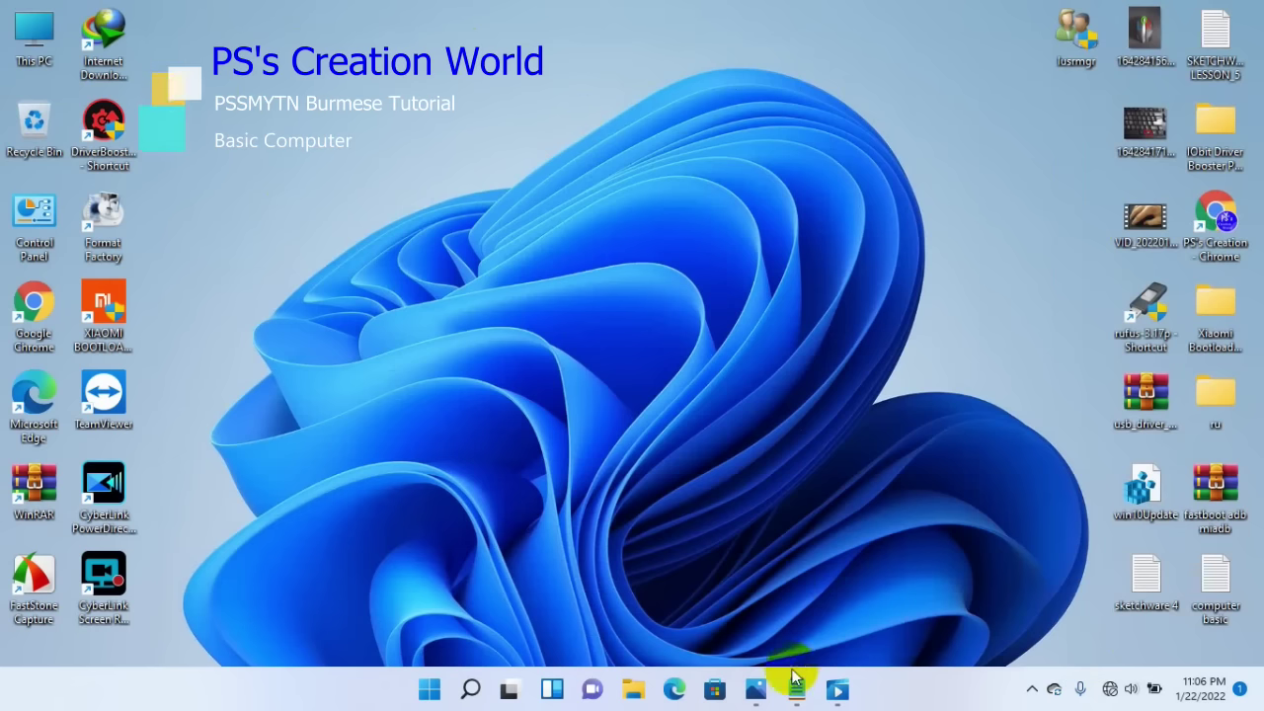
- Show the mouse photo 1642841565870.png enlarged to 67% and minimize it again
left_click(756, 688)
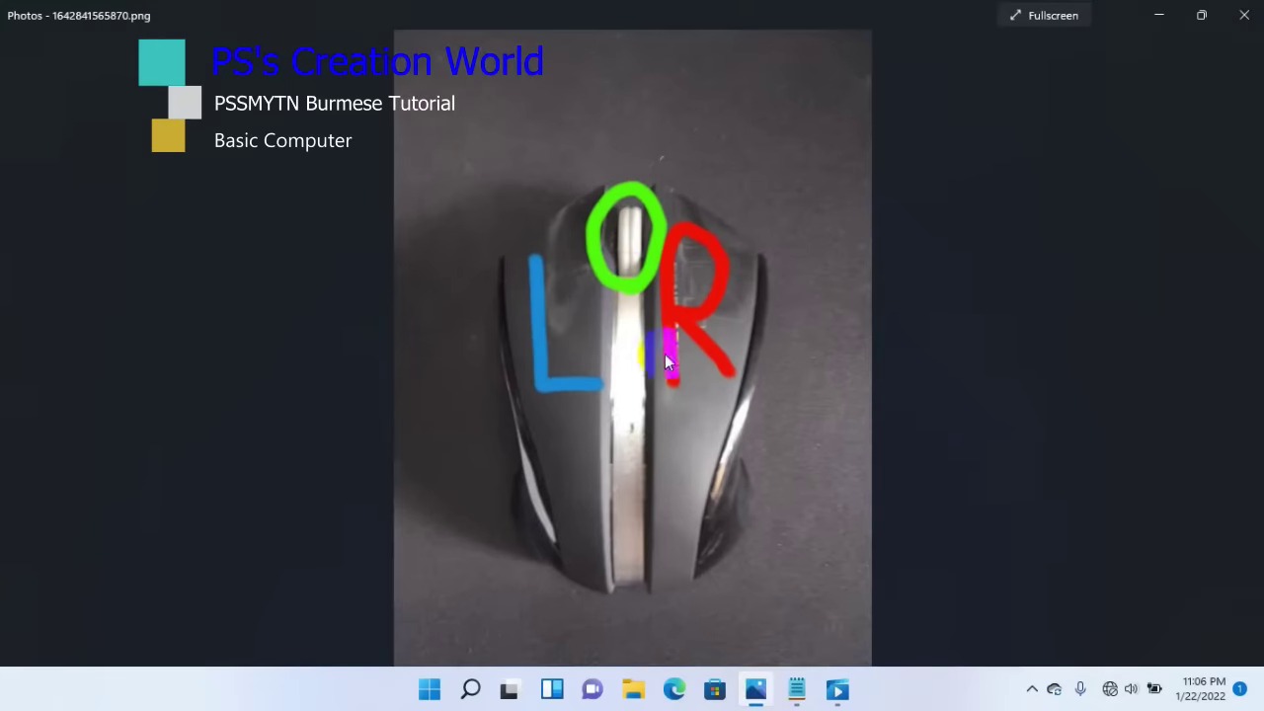
scroll(669, 354, "up", 3)
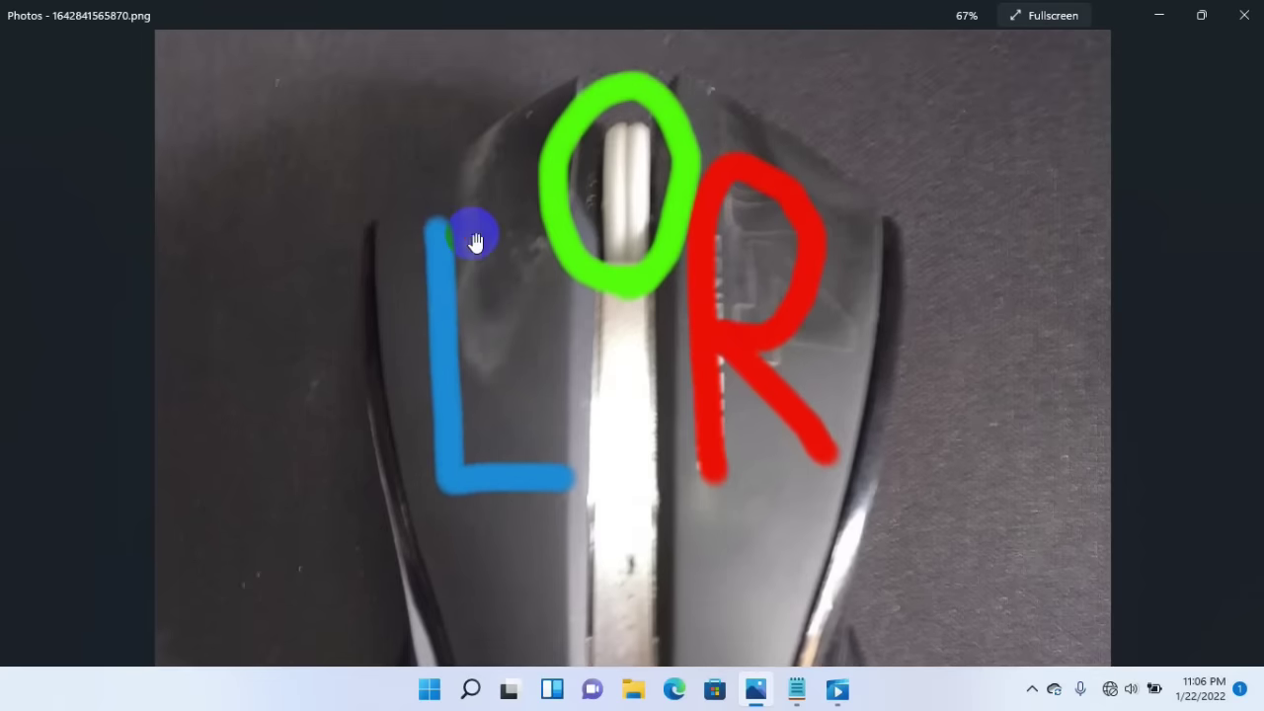
left_click(1160, 15)
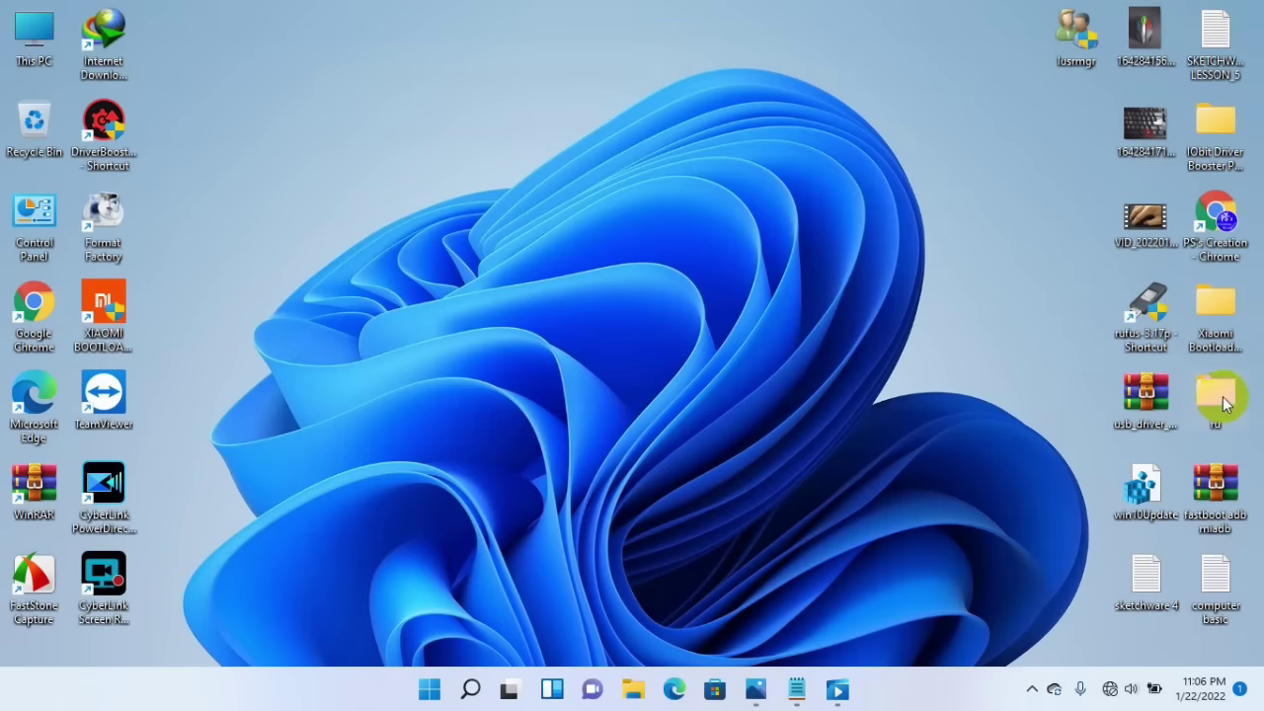
- Open the ru folder, select and deselect all its items, and close the folder
double_click(1222, 397)
left_click_drag(402, 324, 398, 126)
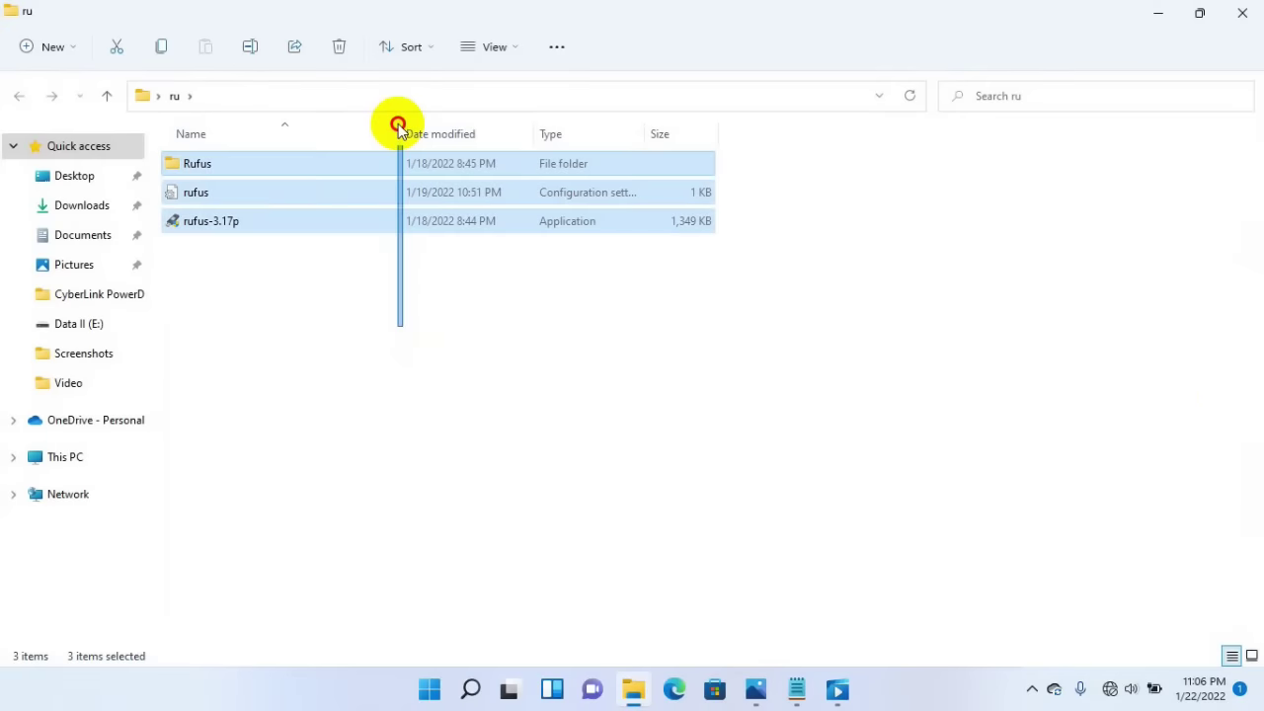
left_click(493, 313)
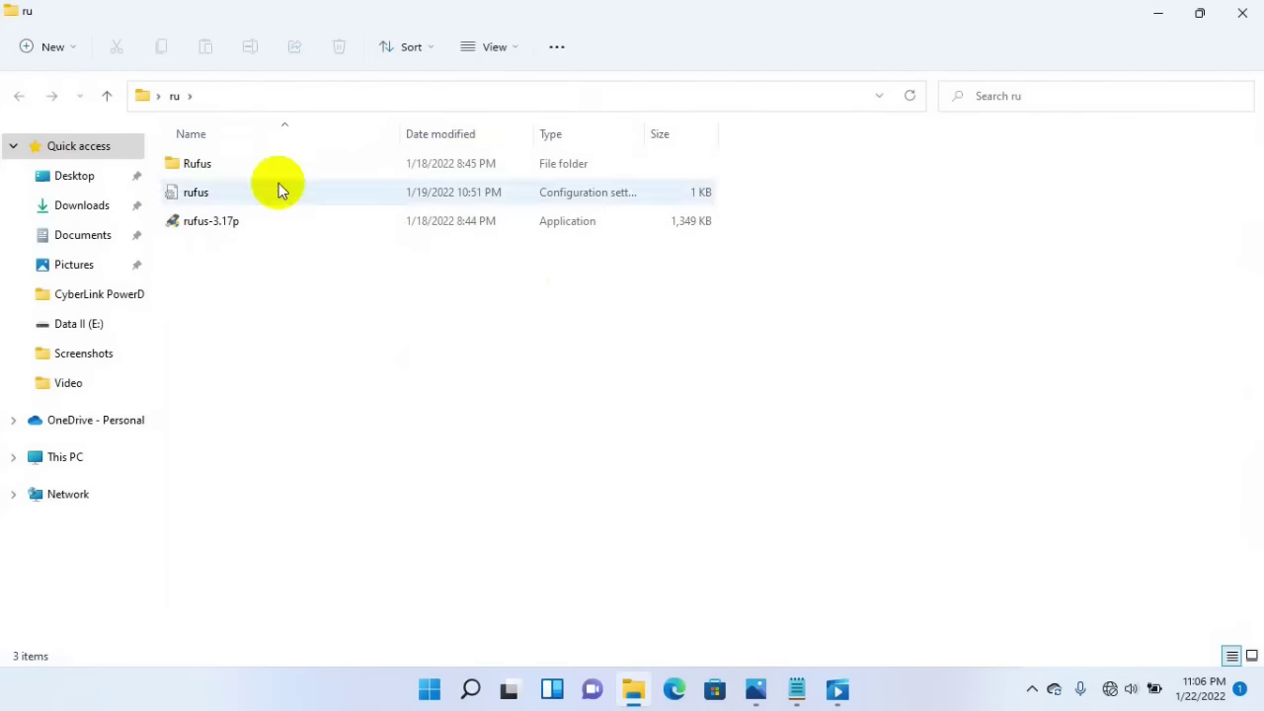
left_click(1245, 8)
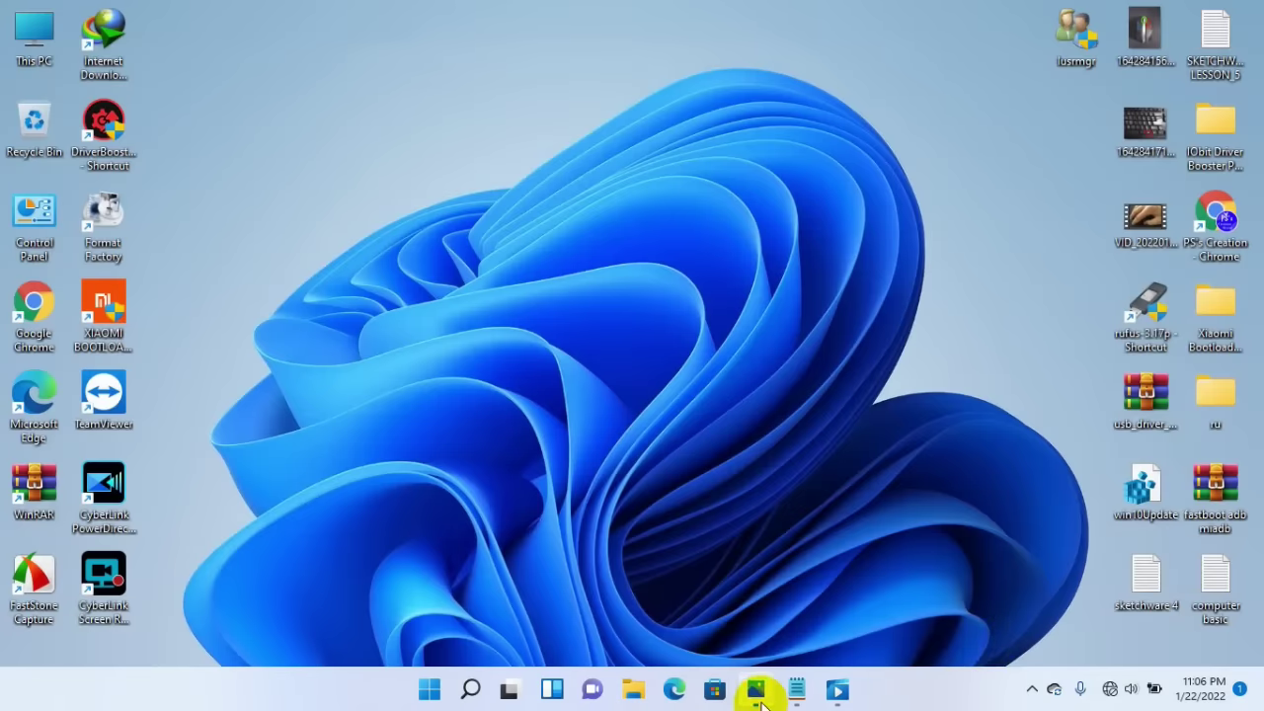
- Bring the mouse photo back, examine the buttons marked L and R, and minimize the photo
left_click(761, 701)
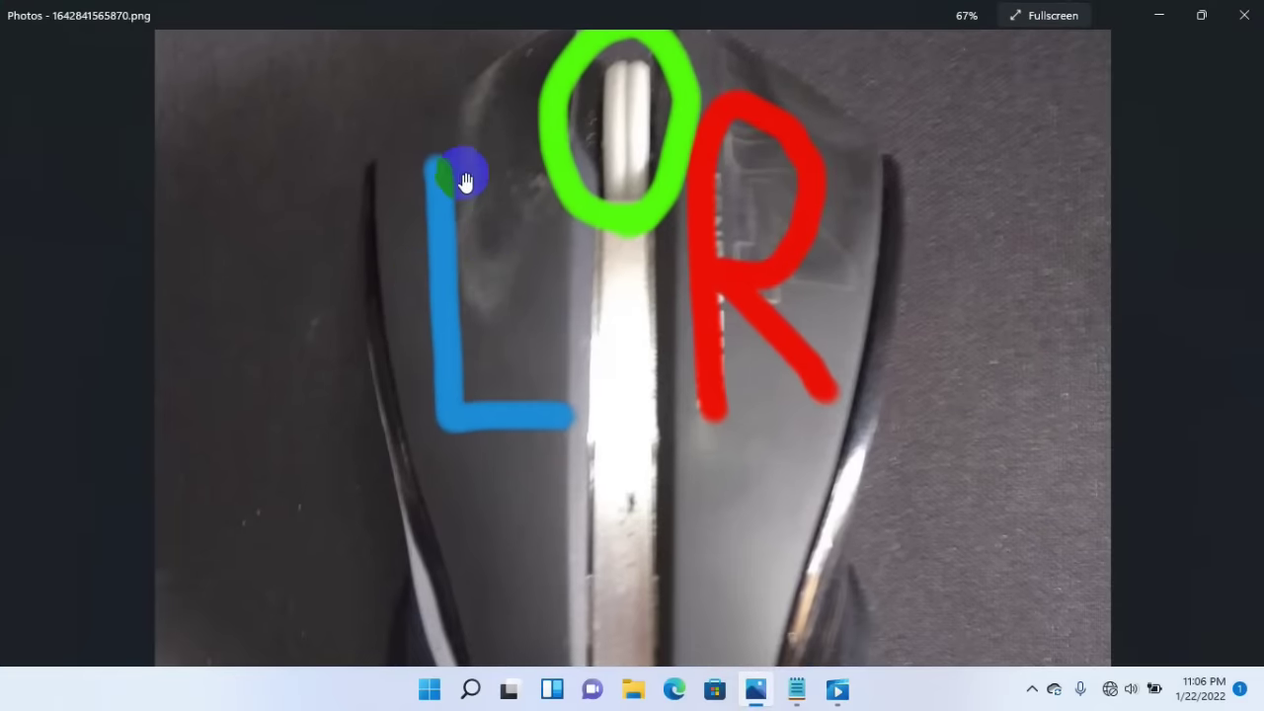
left_click_drag(465, 181, 468, 218)
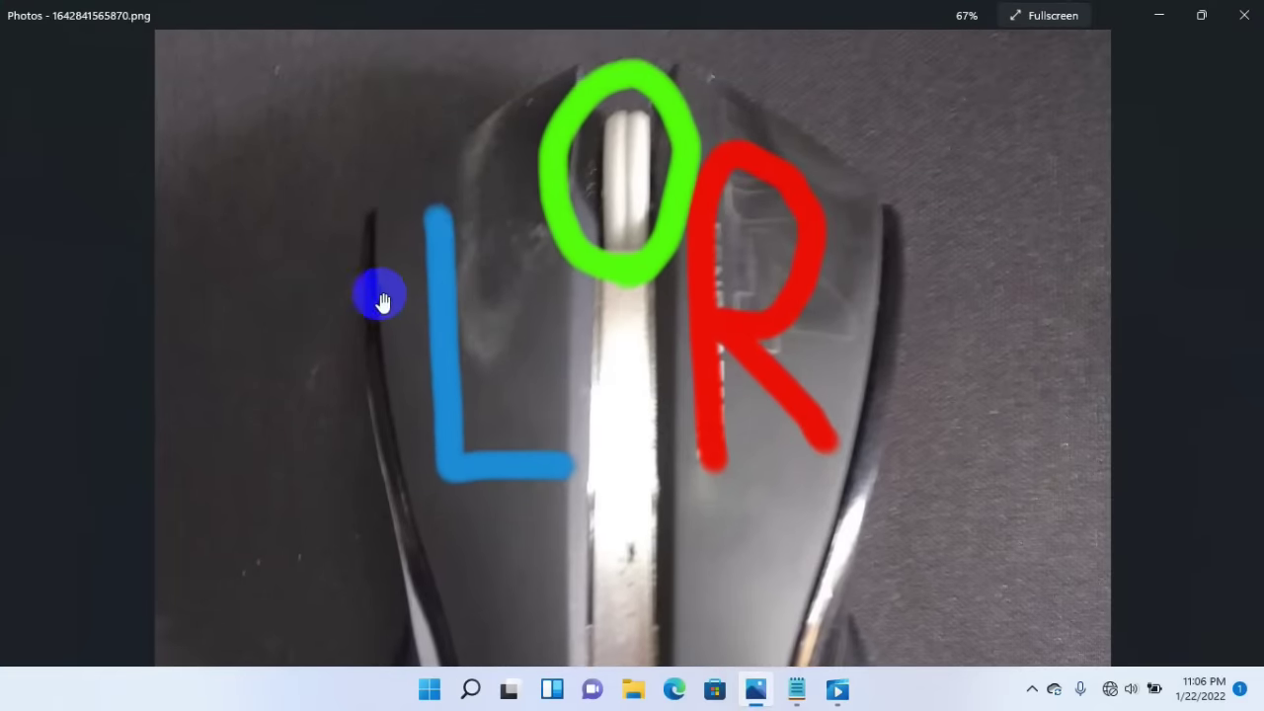
left_click_drag(492, 279, 494, 230)
left_click_drag(462, 327, 465, 366)
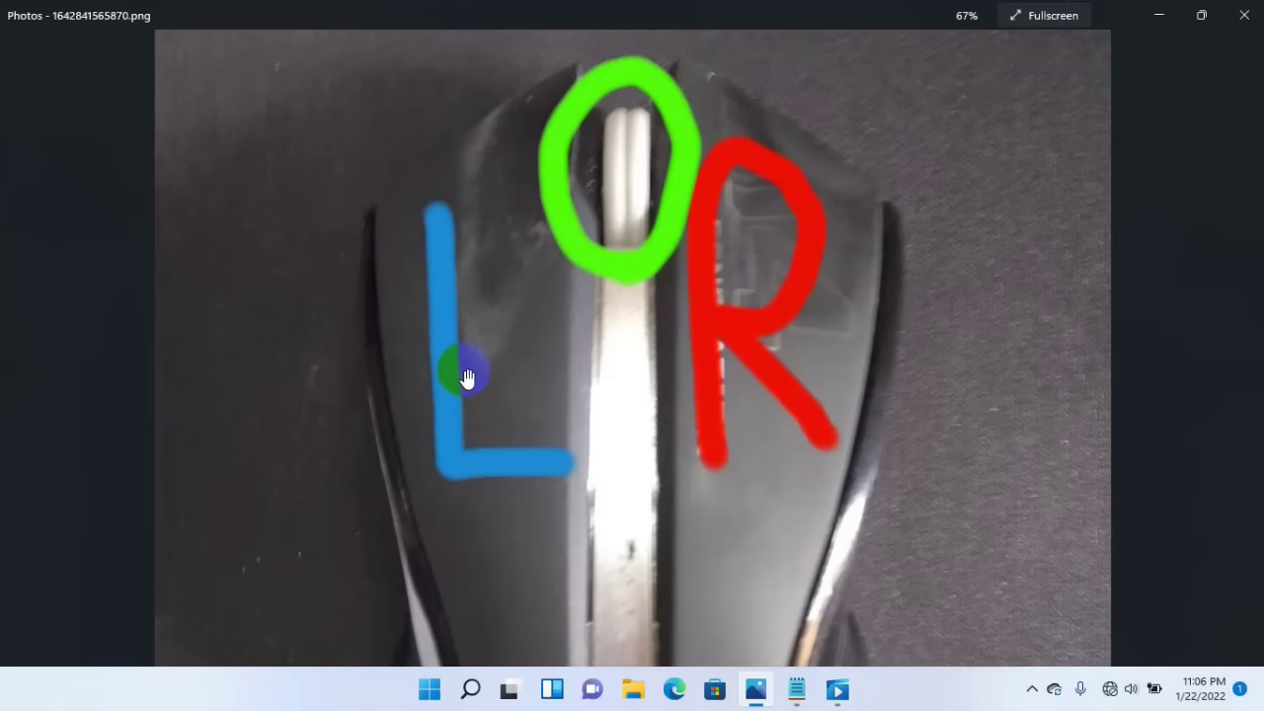
left_click_drag(481, 246, 488, 266)
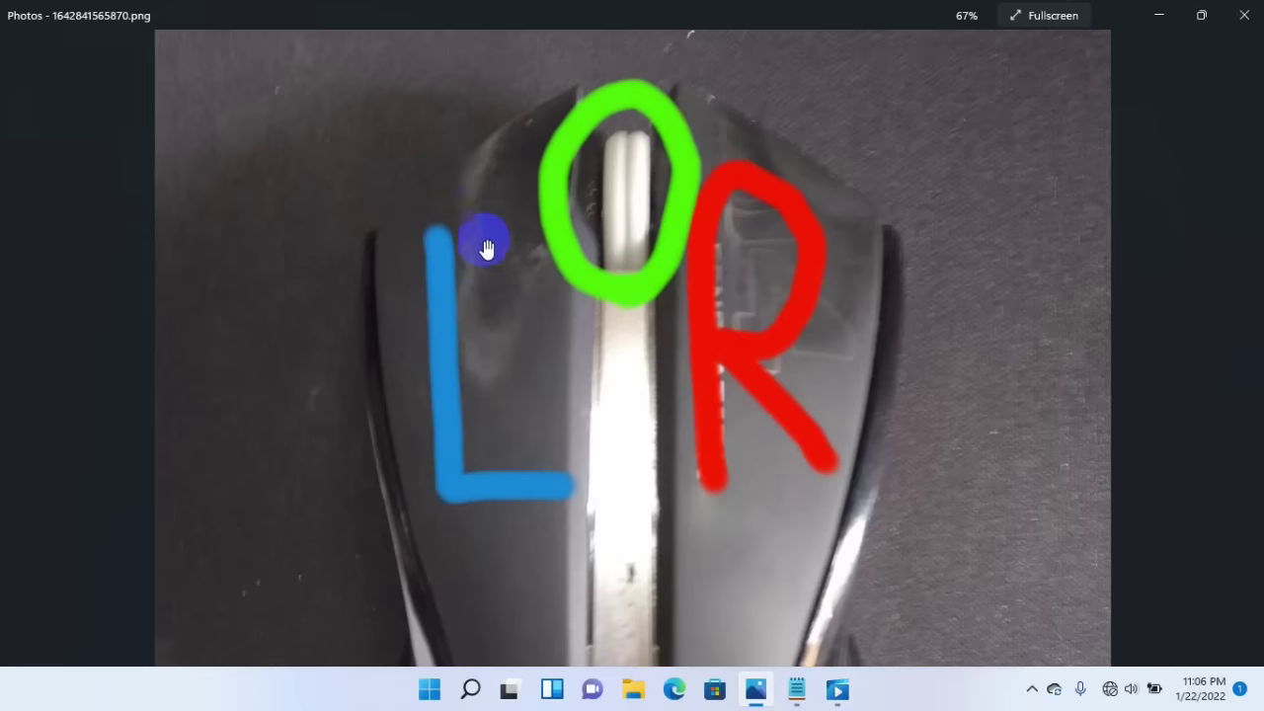
left_click_drag(482, 326, 491, 309)
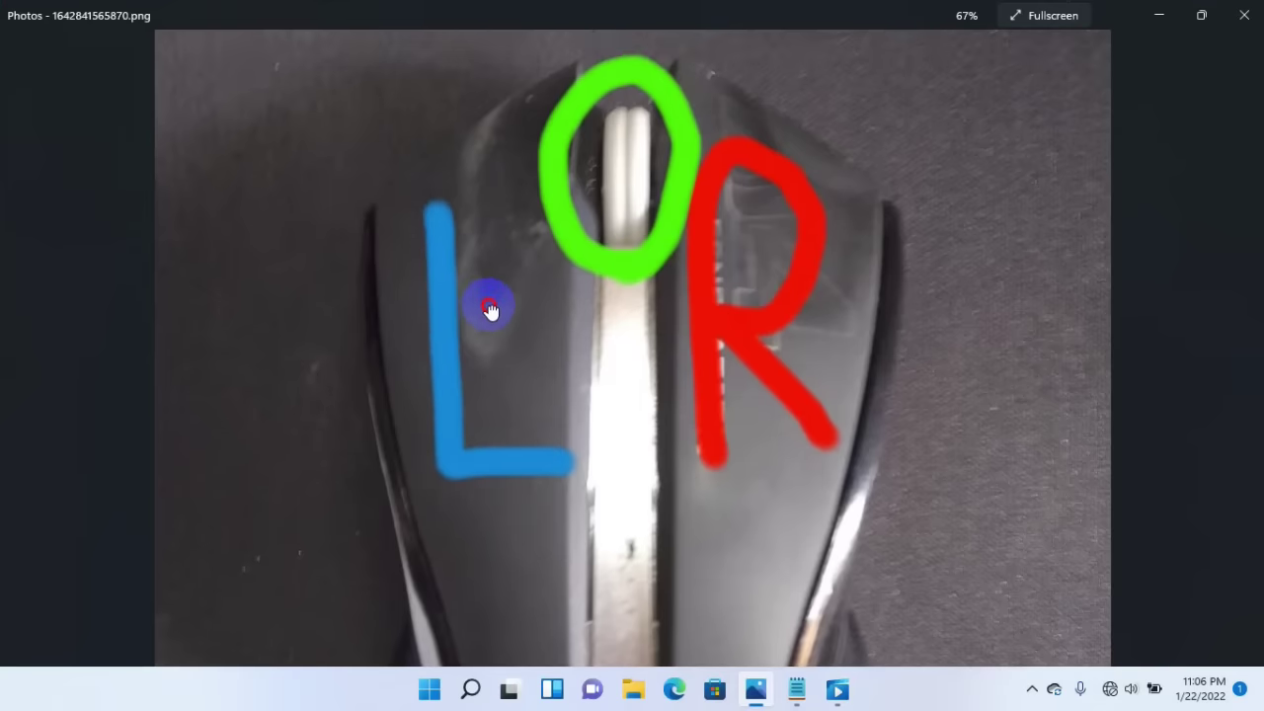
right_click(711, 161)
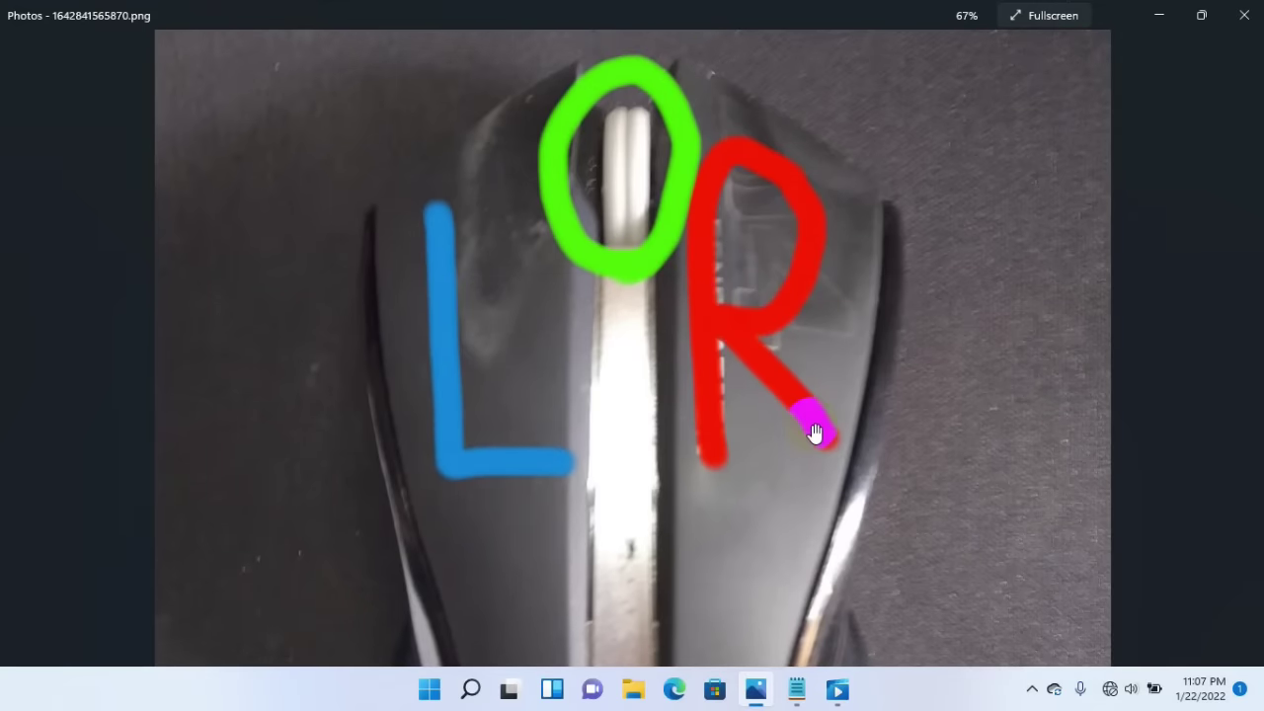
right_click(778, 361)
left_click(1166, 20)
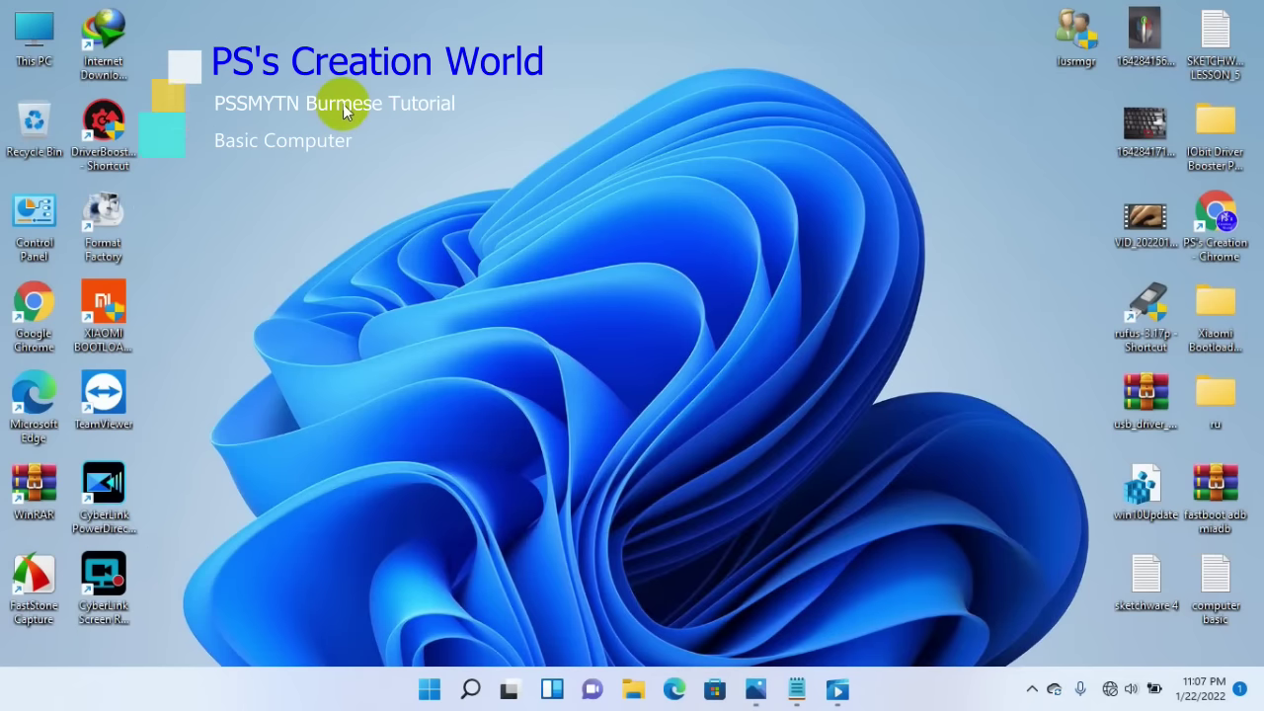
- Move the Internet Download Manager shortcut to the open middle of the desktop
left_click_drag(121, 37, 469, 139)
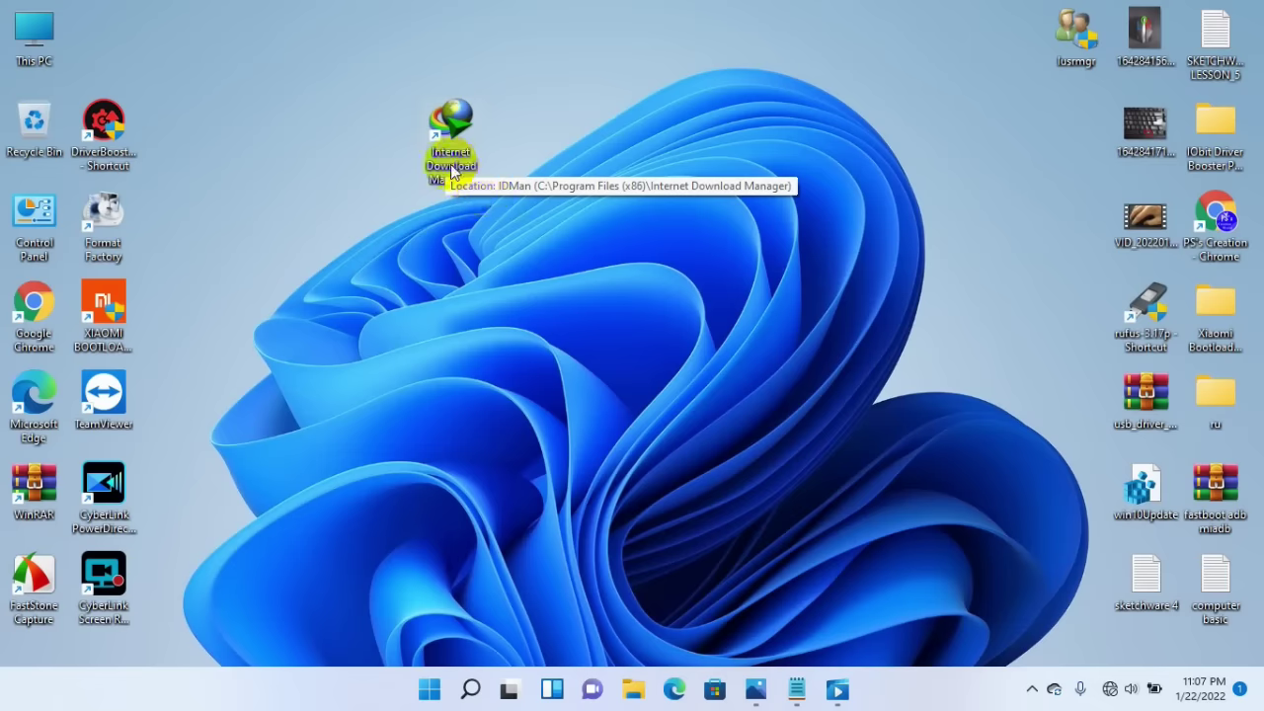
left_click_drag(452, 169, 524, 149)
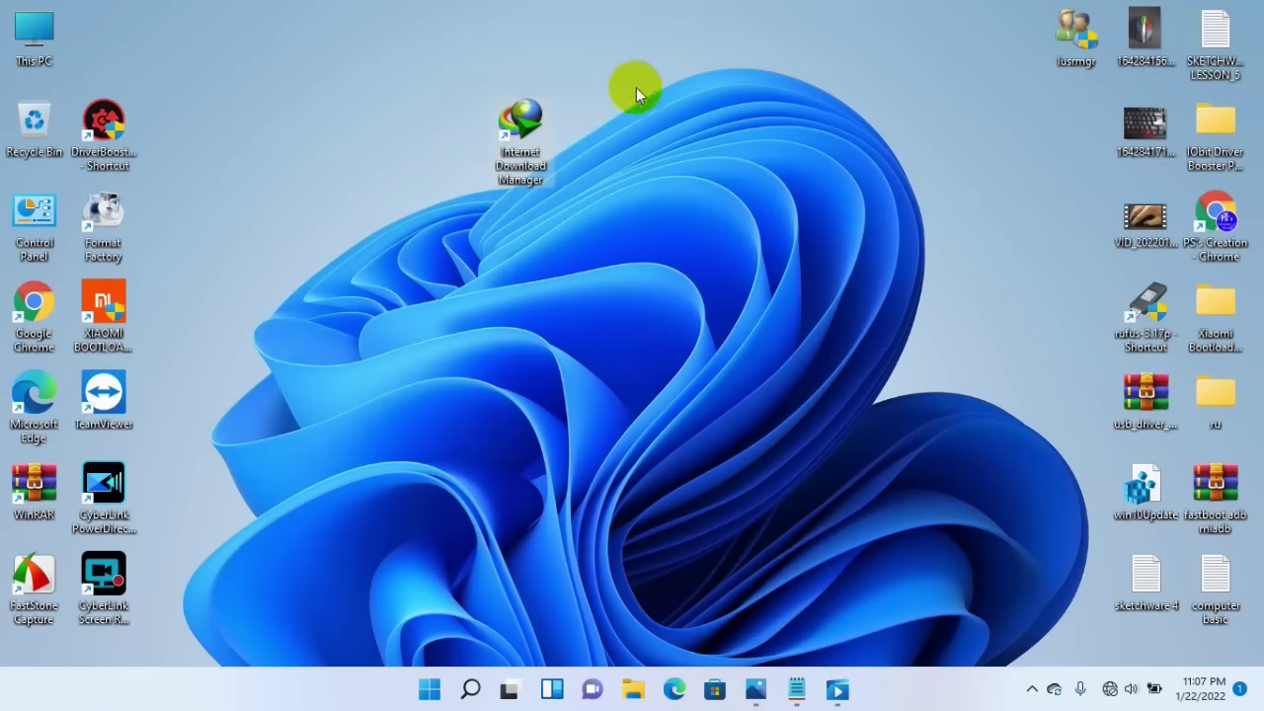
- View the properties of the Internet Download Manager shortcut, close them and return the shortcut to its original place
right_click(526, 126)
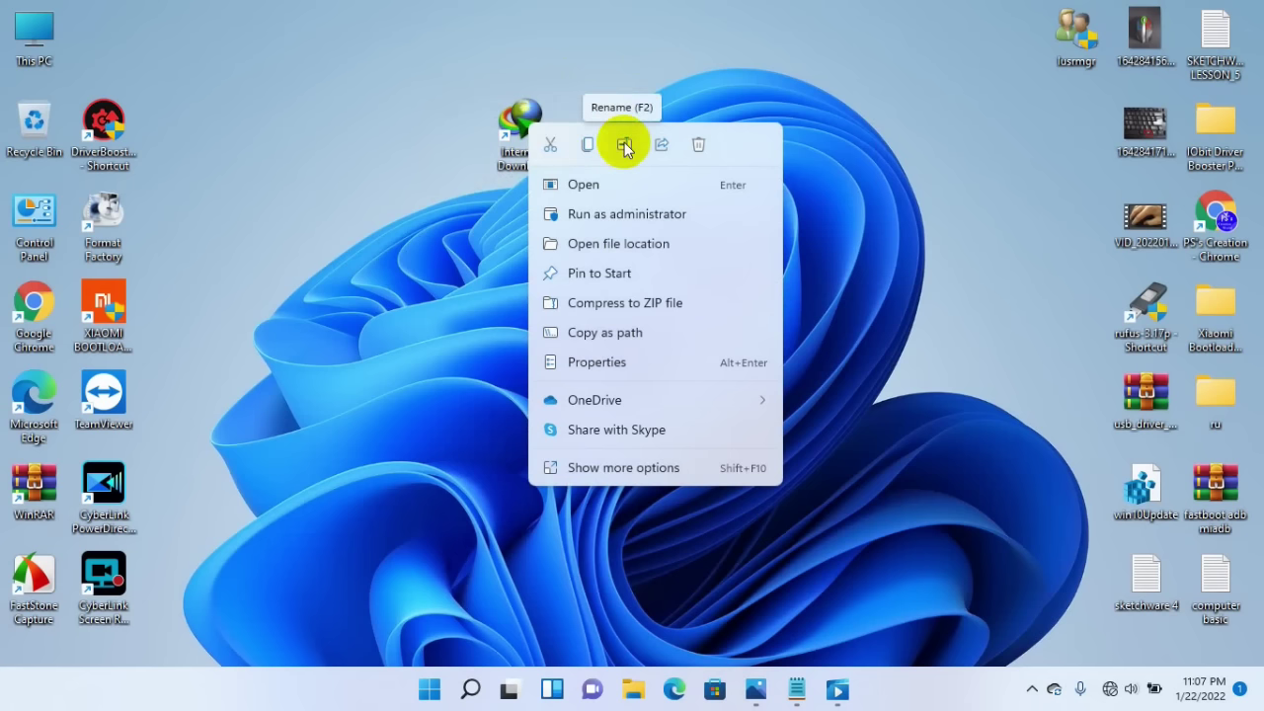
left_click(621, 363)
left_click_drag(667, 135, 756, 42)
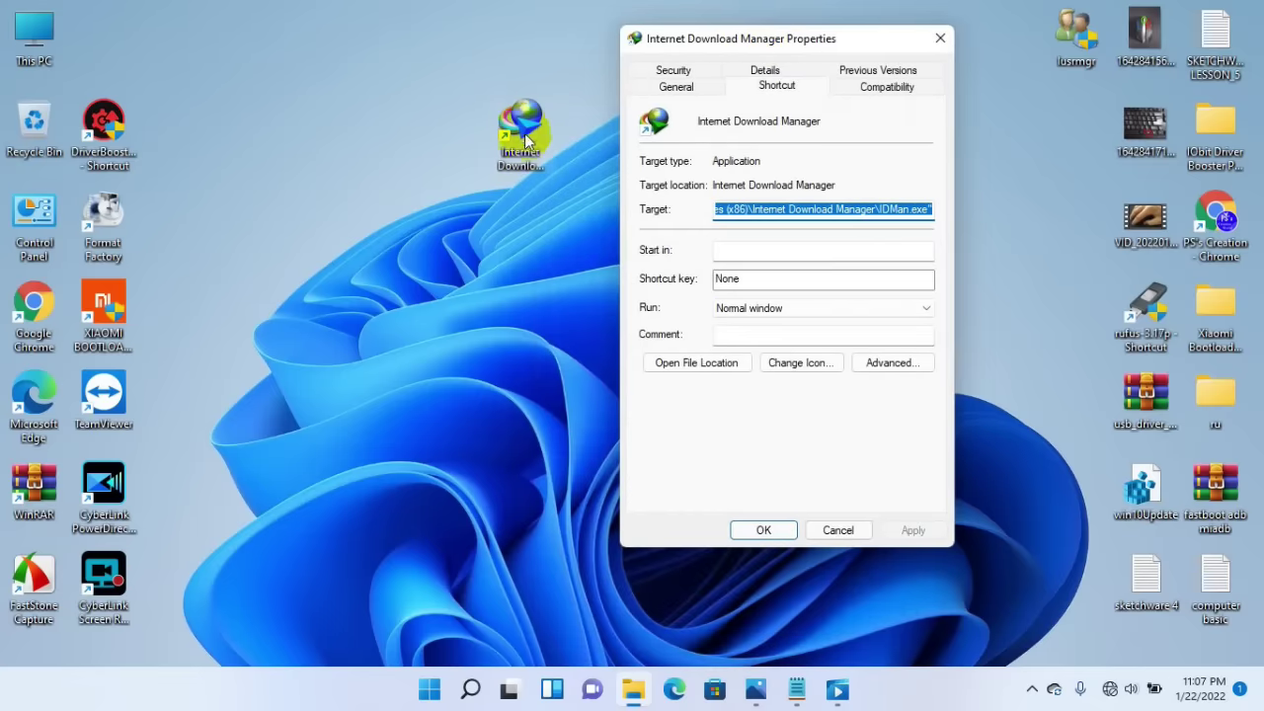
left_click(934, 39)
left_click_drag(528, 126, 111, 44)
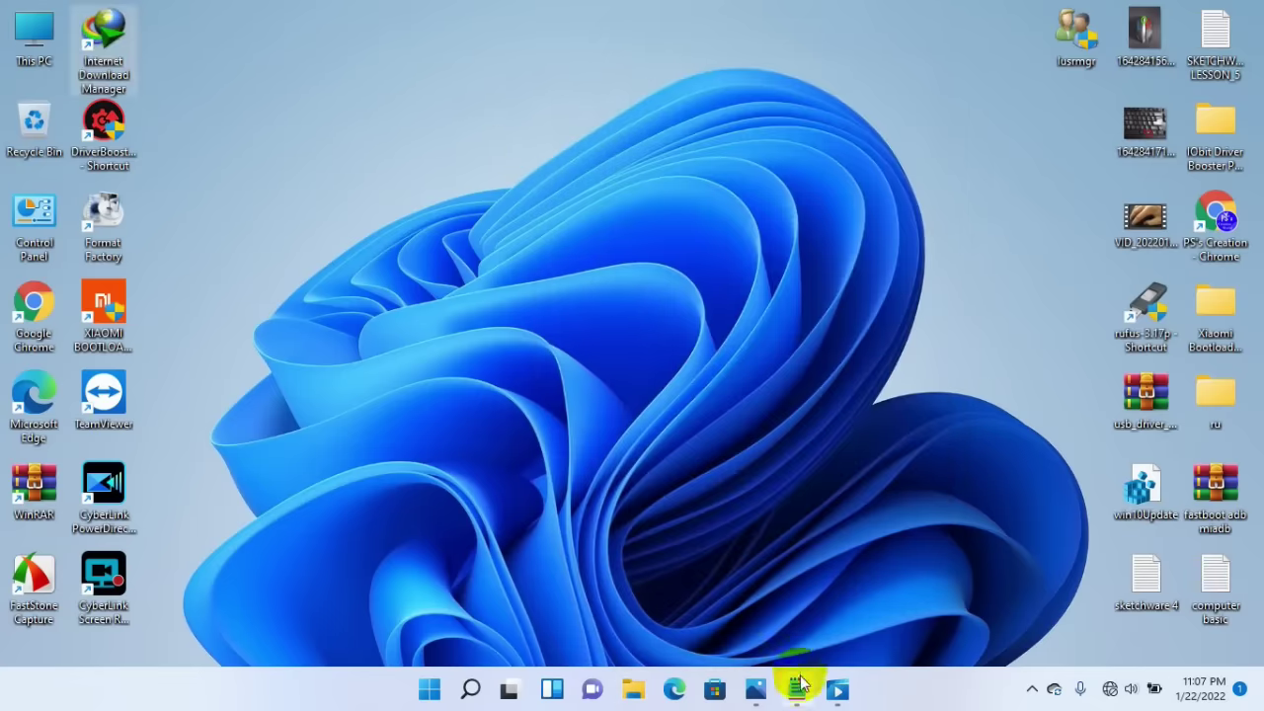
- Reopen the mouse photo and examine the L button and the circled scroll wheel
left_click(756, 689)
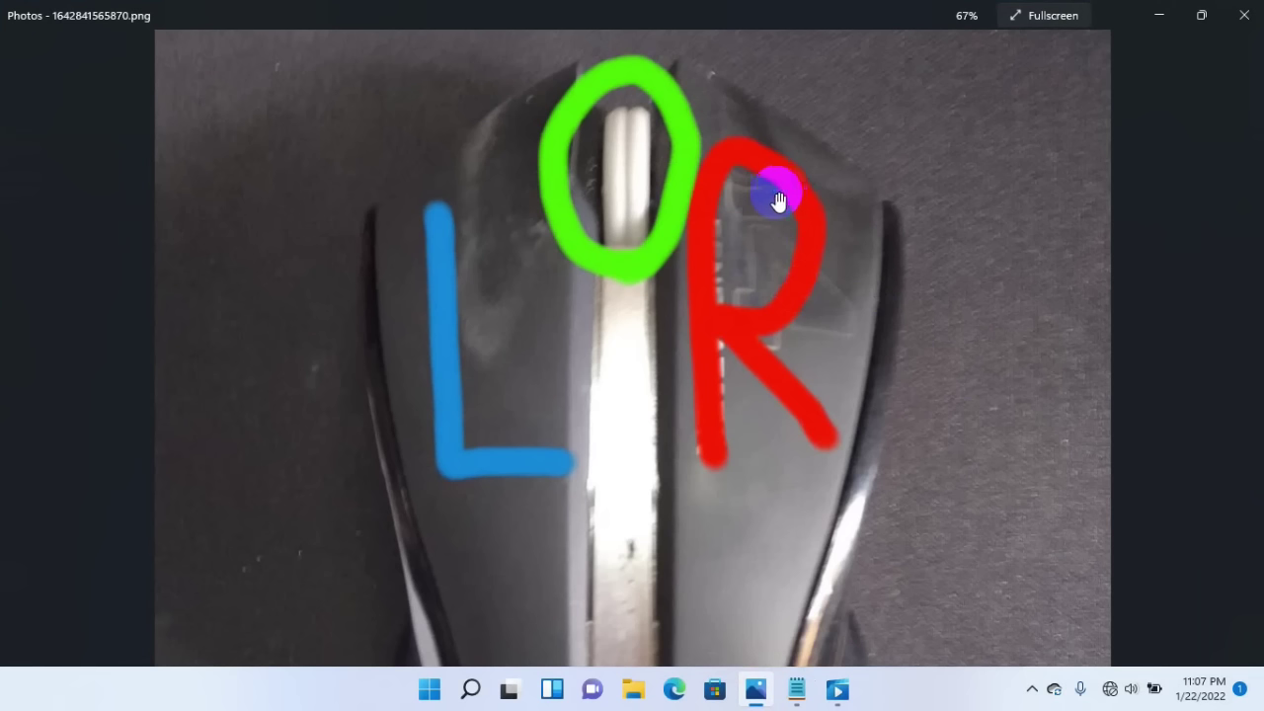
left_click(468, 409)
left_click(444, 278)
middle_click(636, 169)
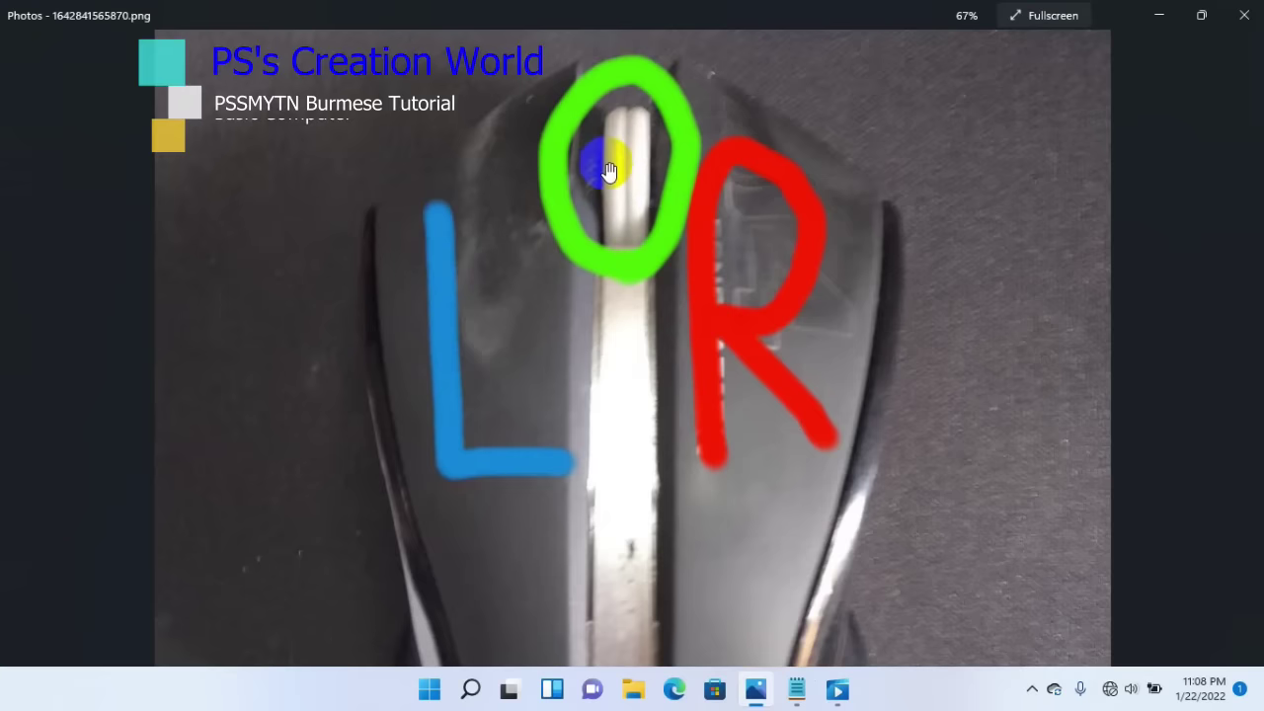
middle_click(626, 145)
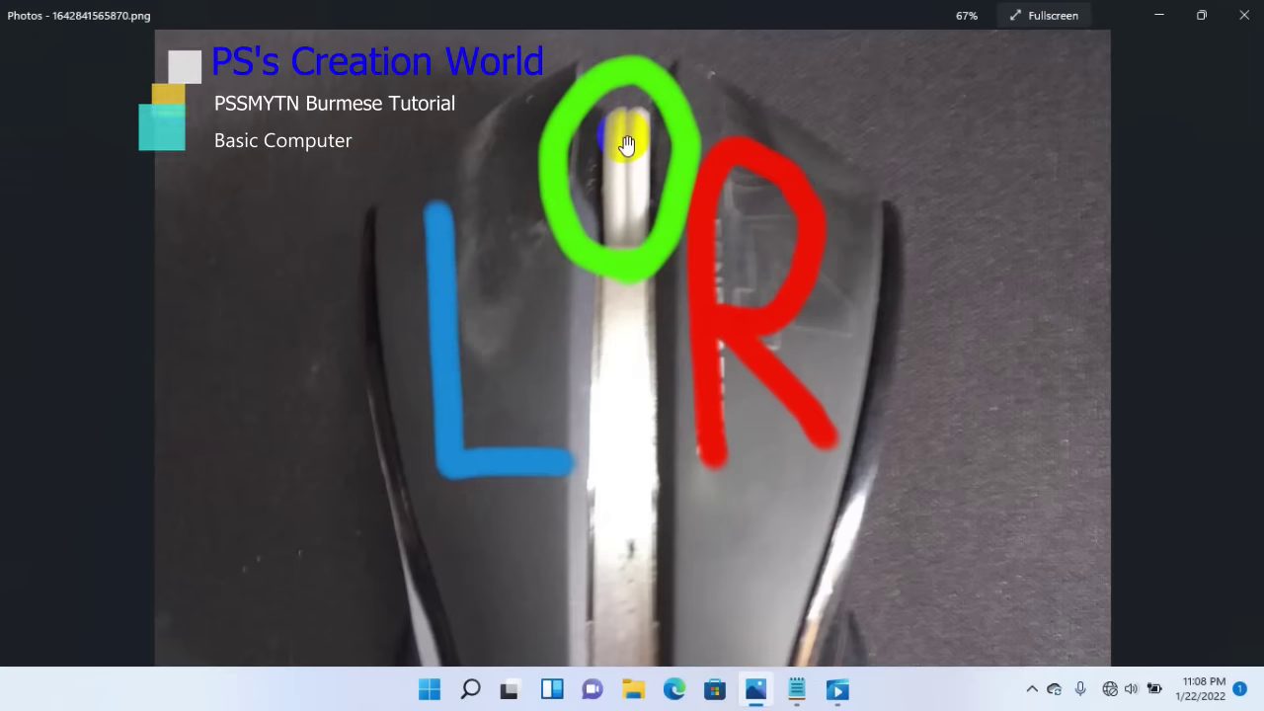
middle_click(630, 150)
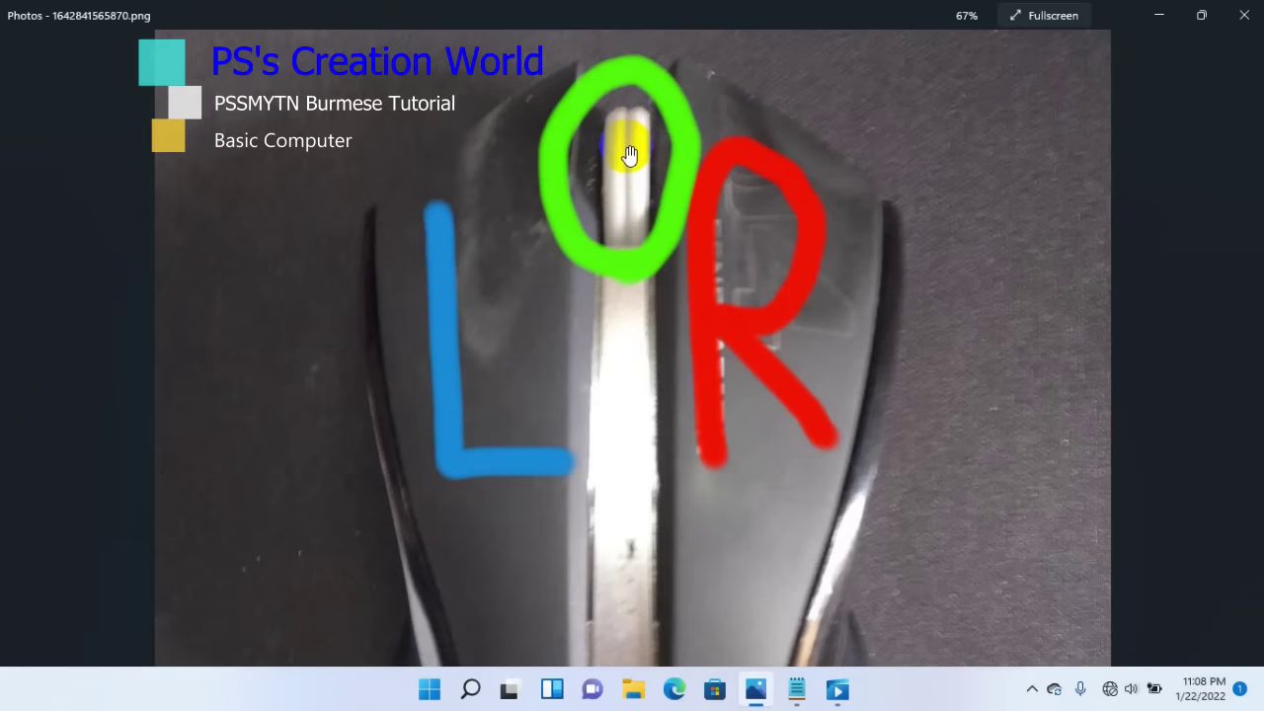
middle_click(654, 156)
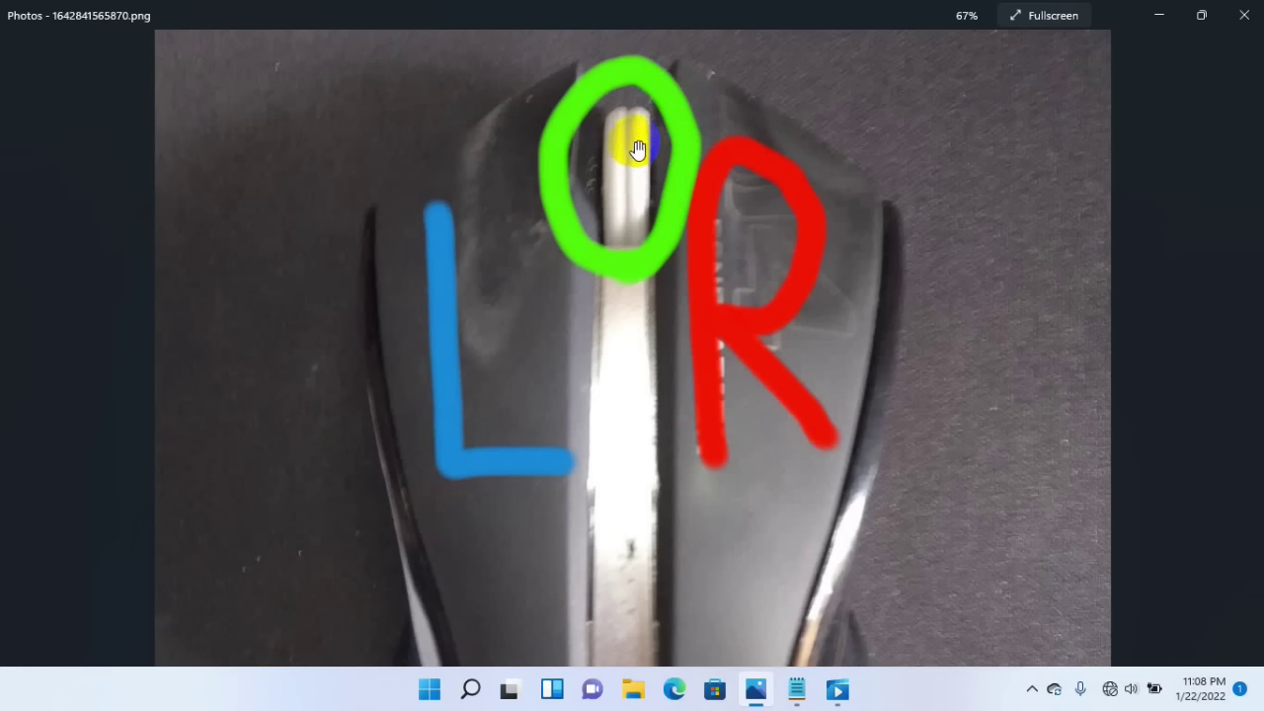
- Zoom the mouse photo out until the whole mouse is shown, examine its buttons and minimize the photo
middle_click(619, 176)
scroll(548, 307, "down", 2)
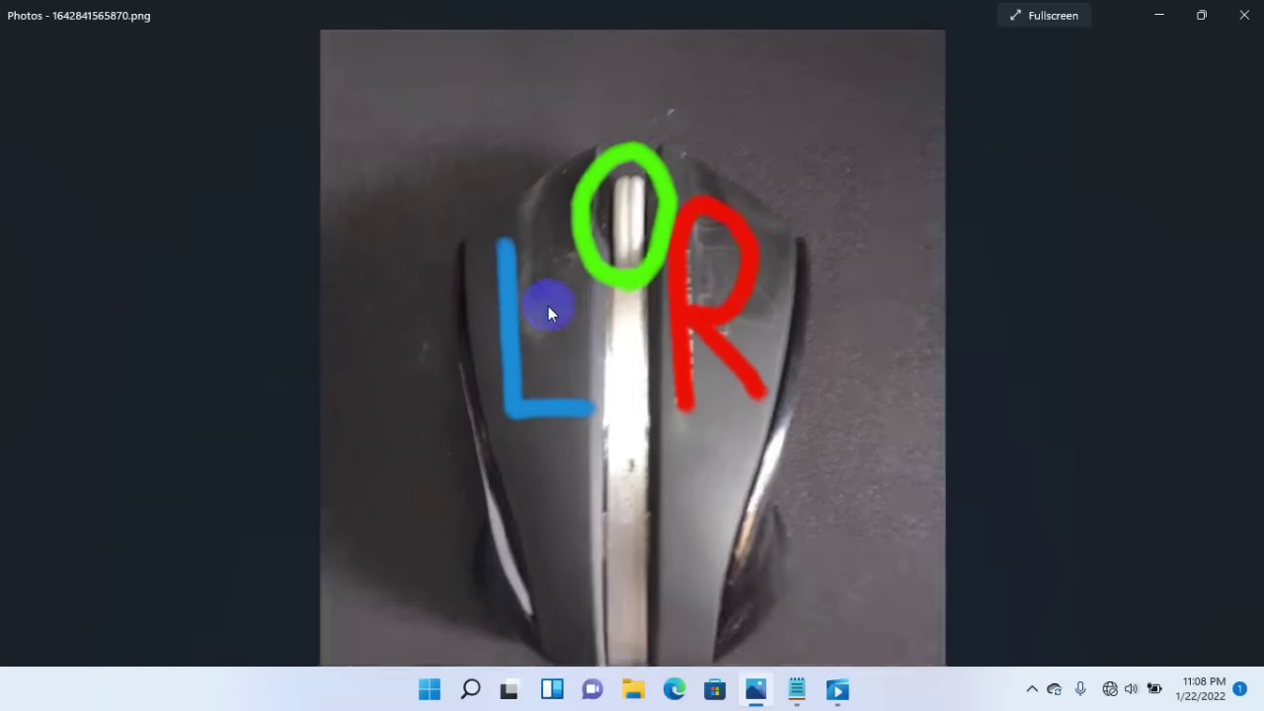
left_click(610, 369)
left_click(611, 328)
left_click(612, 320)
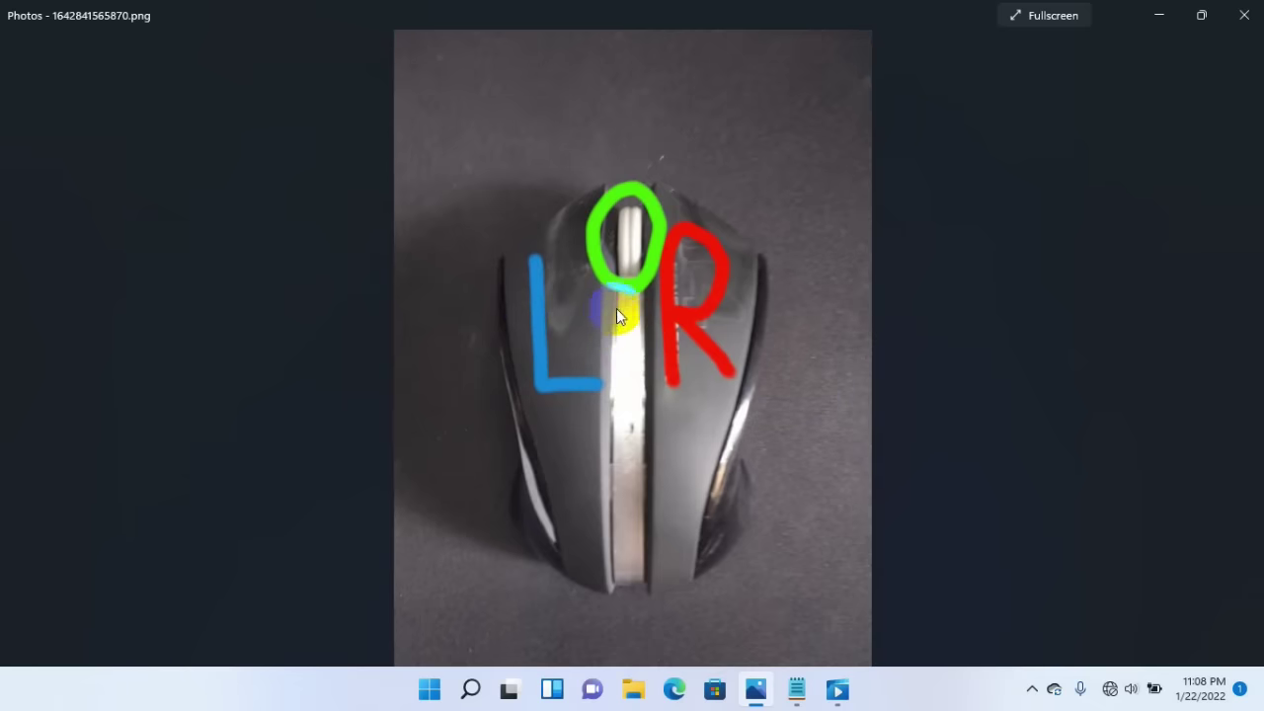
left_click(1164, 16)
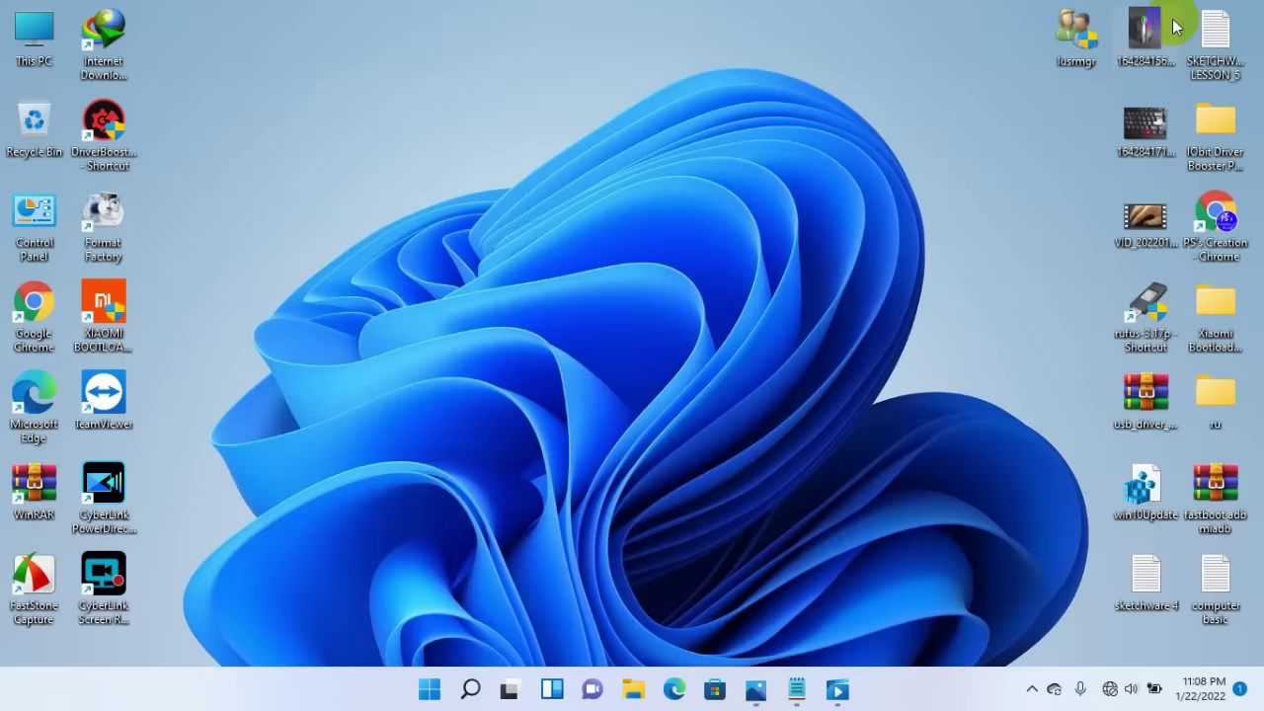
- Open the video VID_20220122_162142 and play it to 0:03, pausing on the hand holding the mouse
left_click(837, 690)
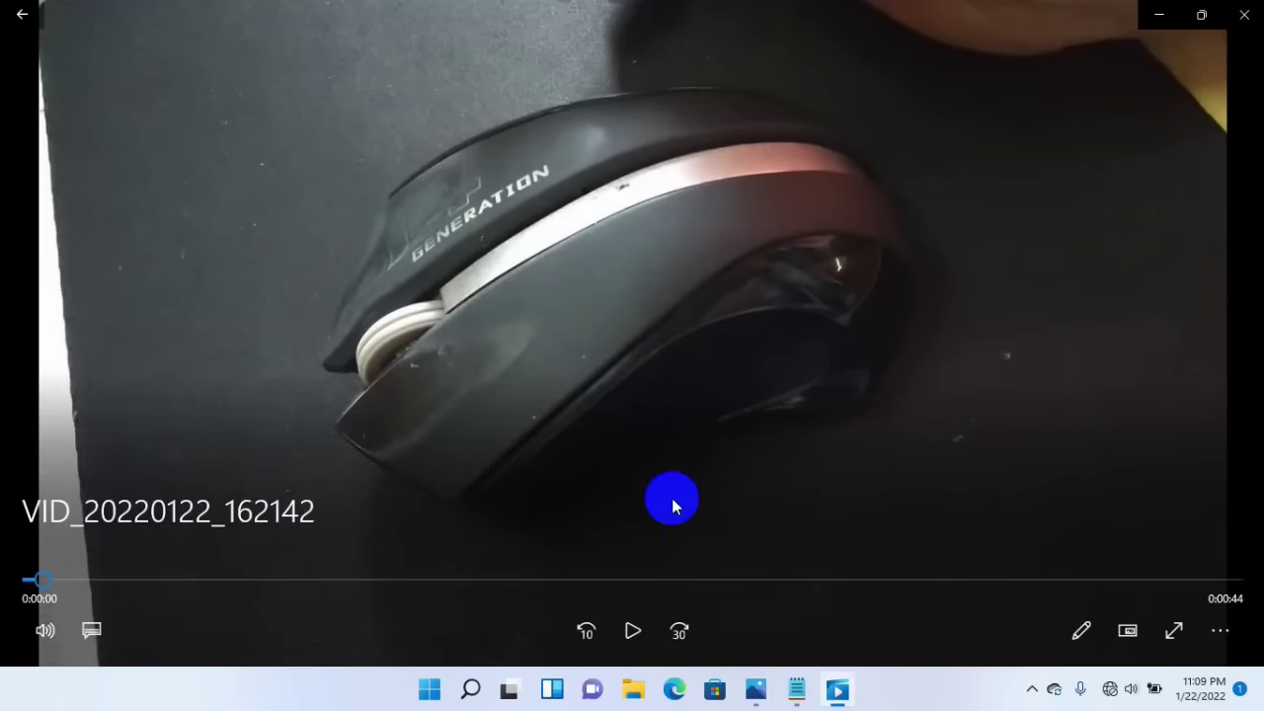
left_click(633, 630)
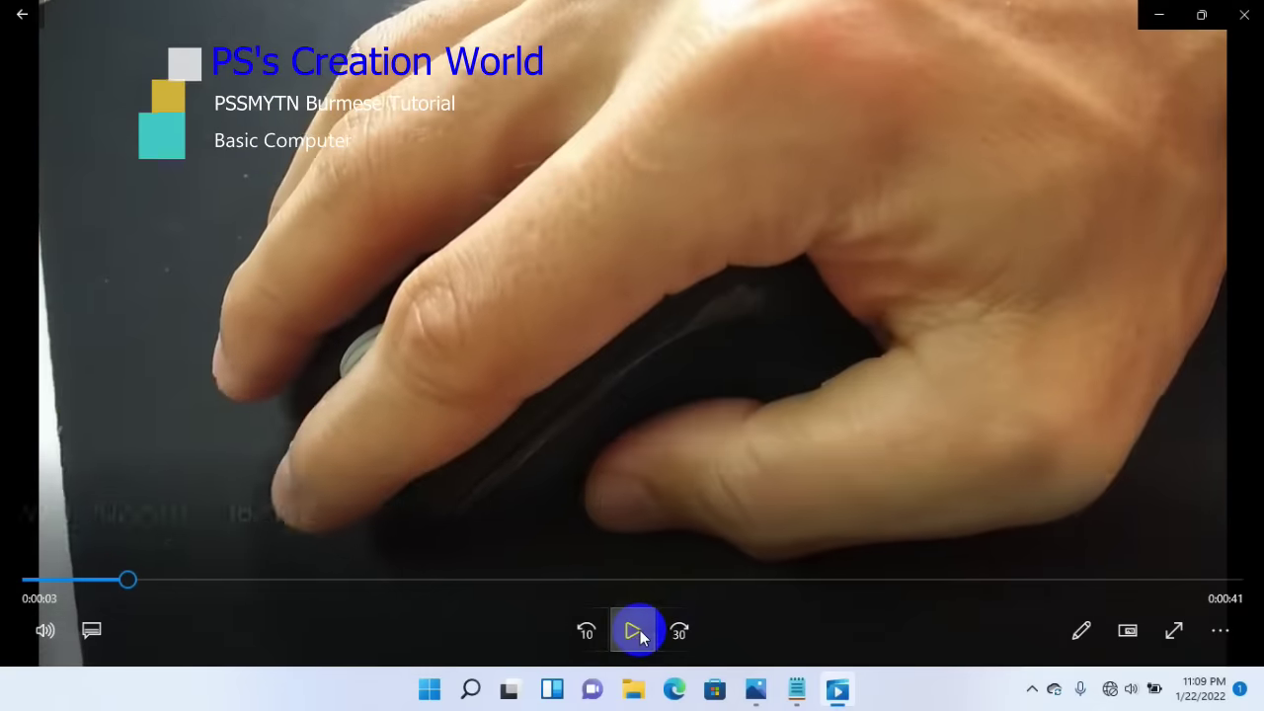
left_click(639, 634)
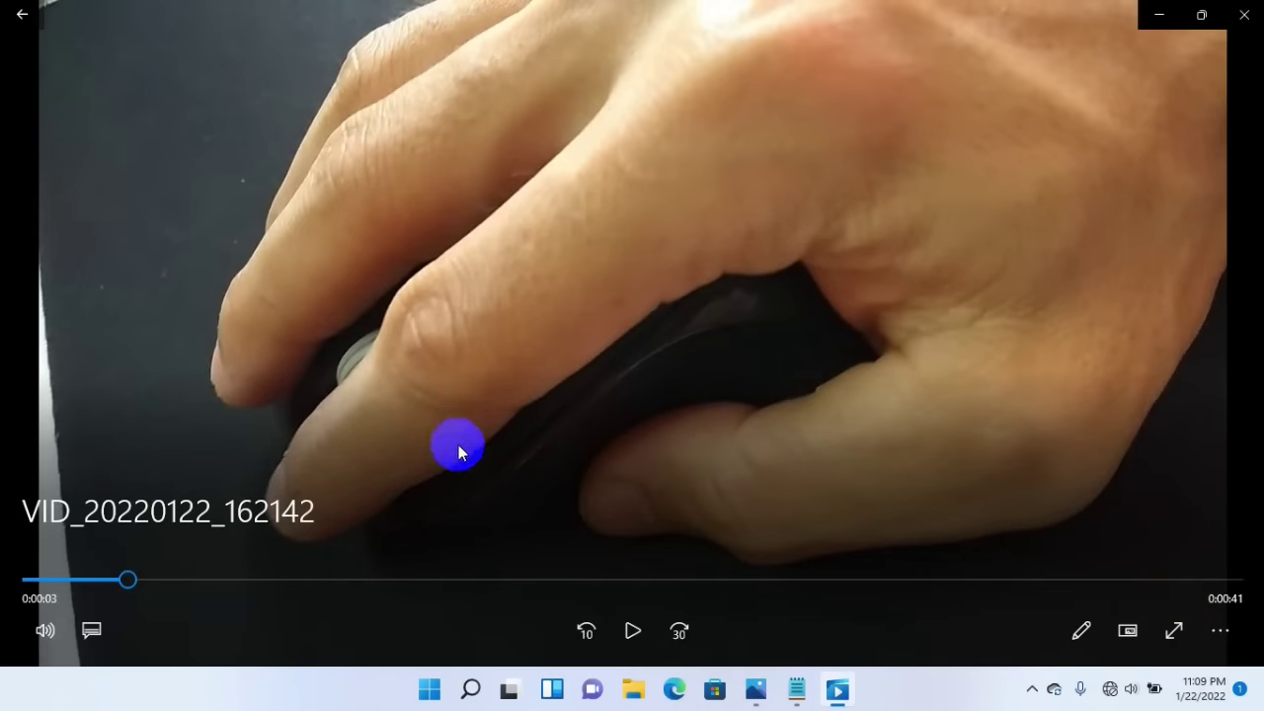
- Compare the mouse photo, enlarged to 67%, with the finger positions in the paused video
left_click(760, 696)
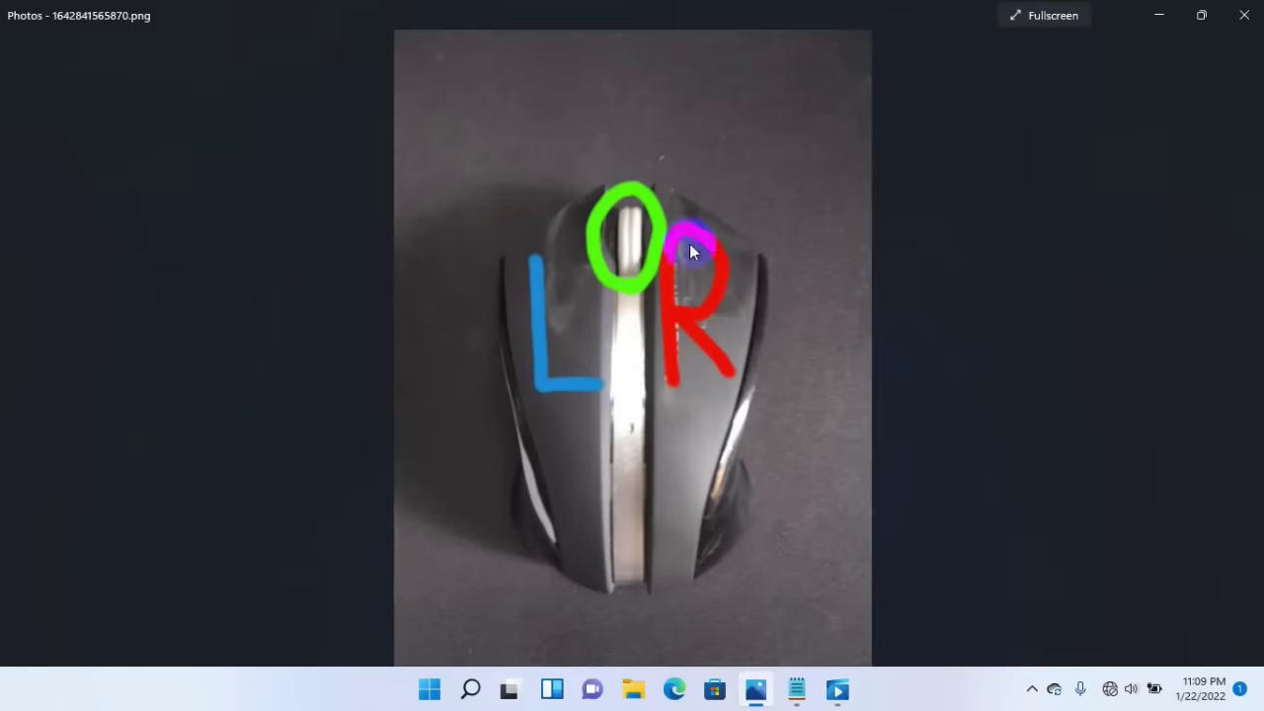
scroll(565, 324, "up", 3)
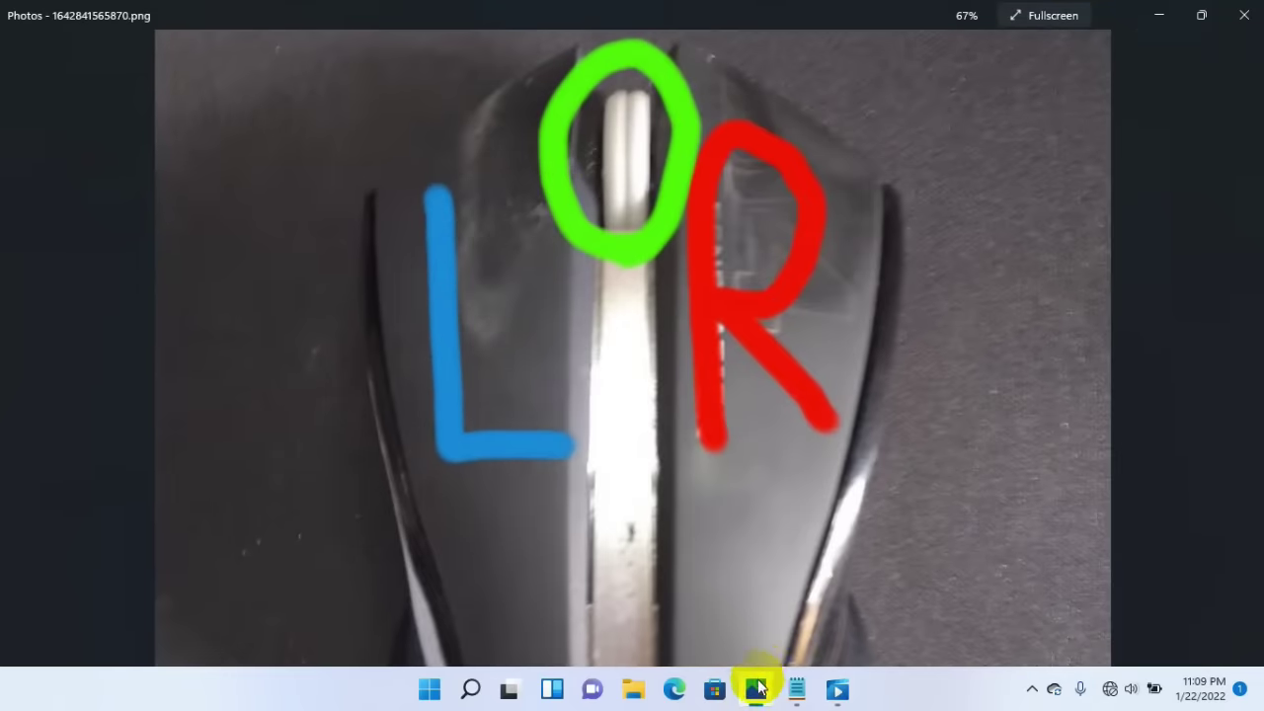
left_click(838, 690)
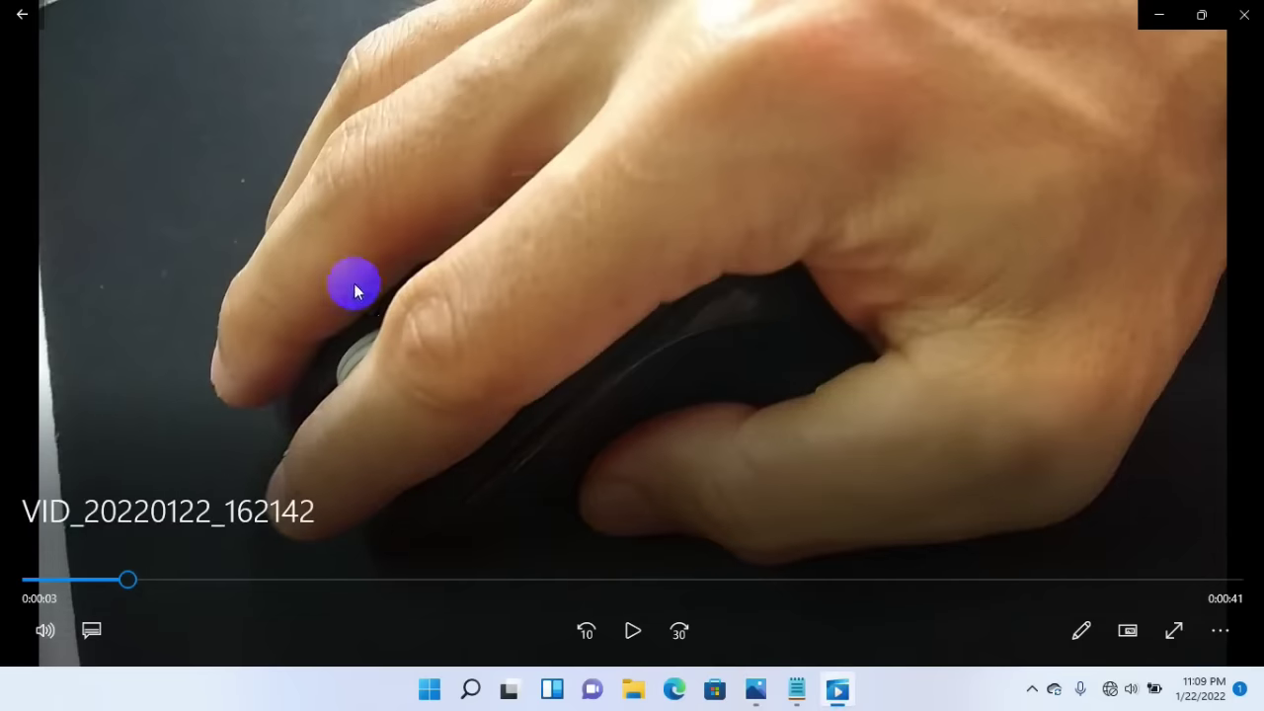
left_click(756, 689)
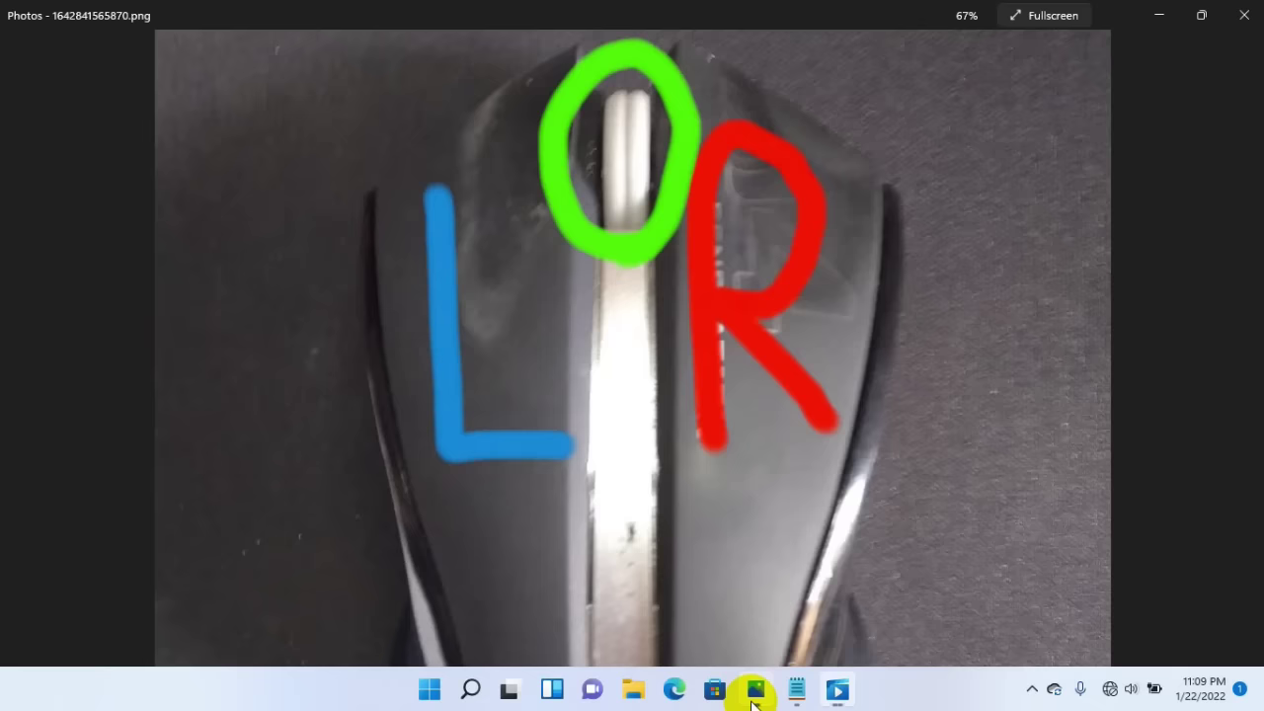
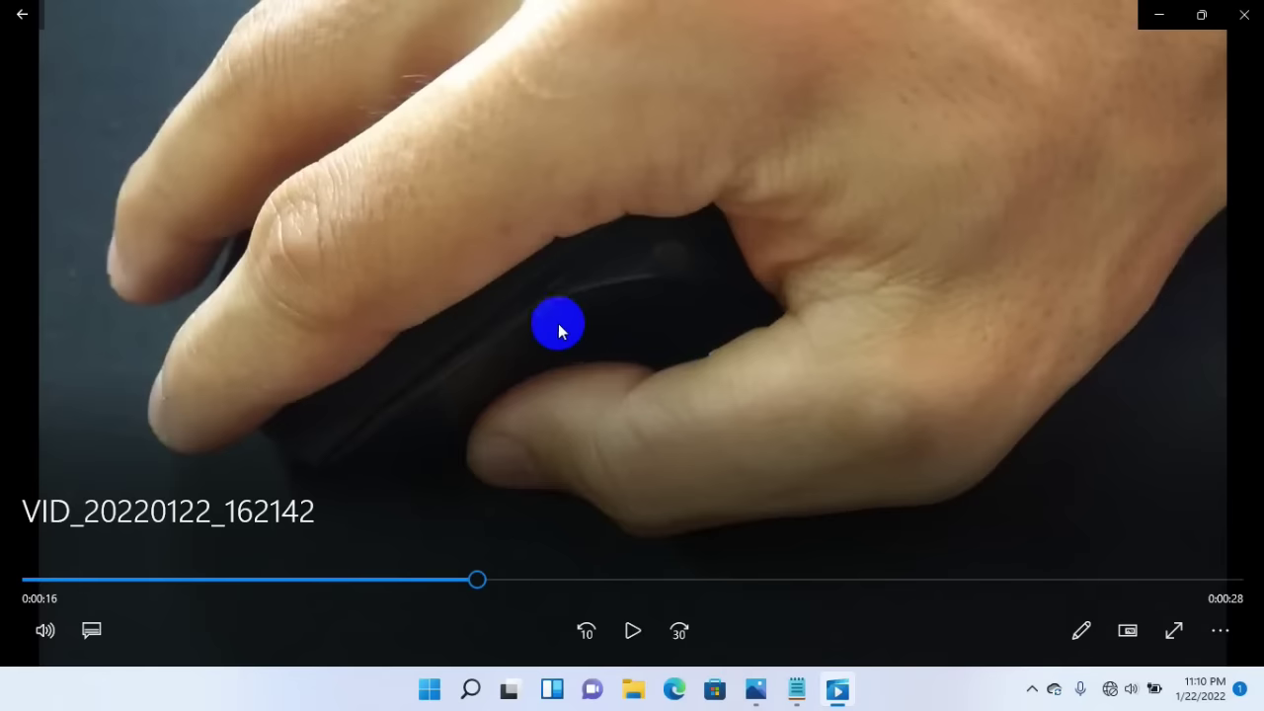
- Play the video on to 0:27, pause there, play it to the end, and restart it, pausing at the beginning
left_click(633, 631)
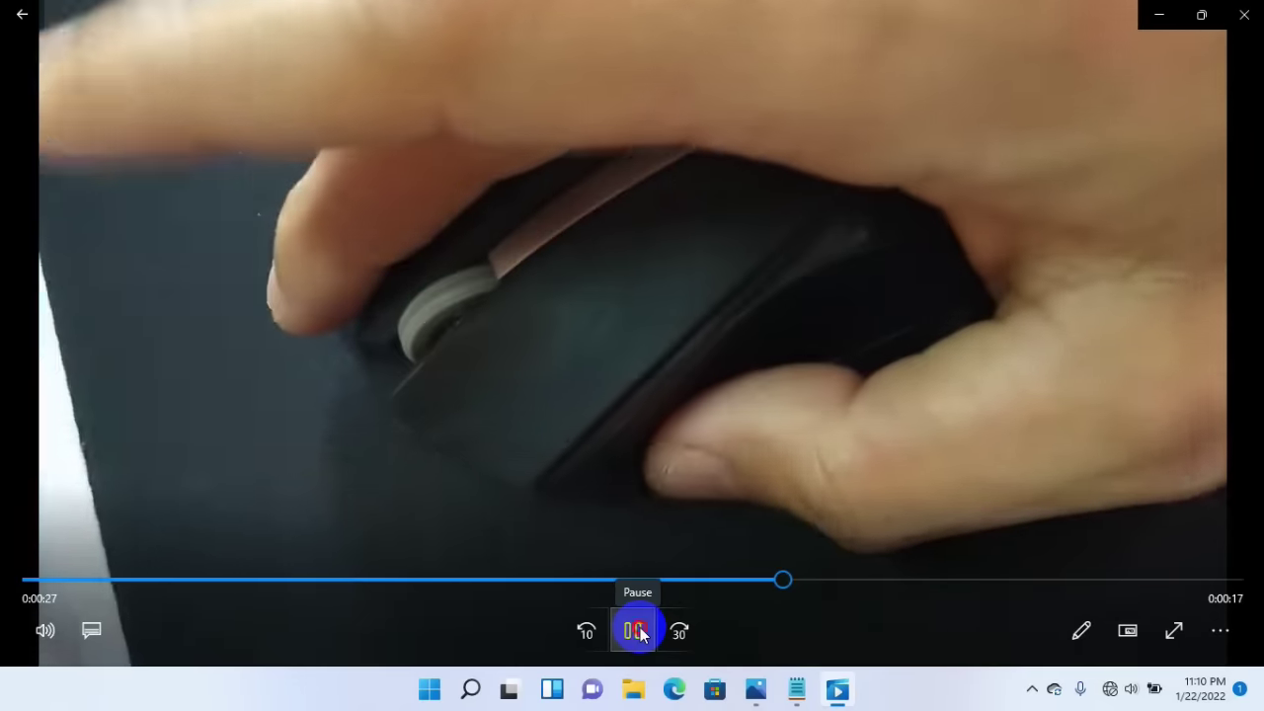
left_click(640, 629)
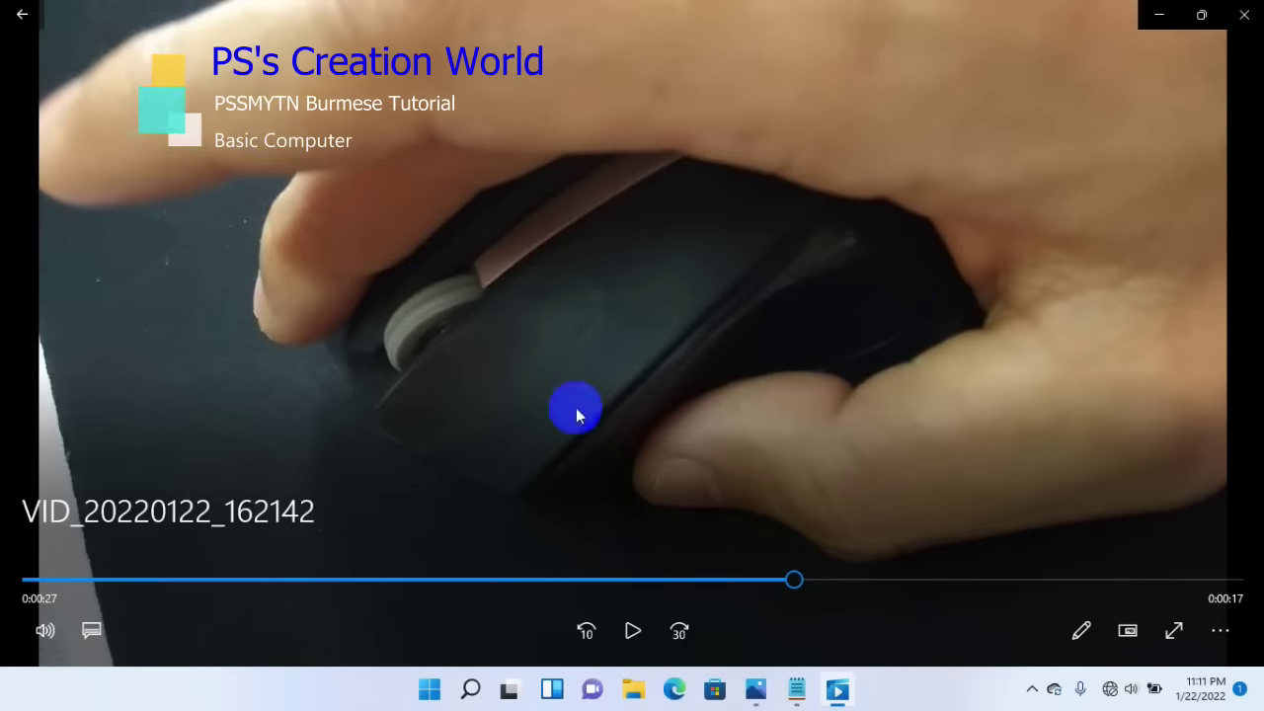
left_click(633, 632)
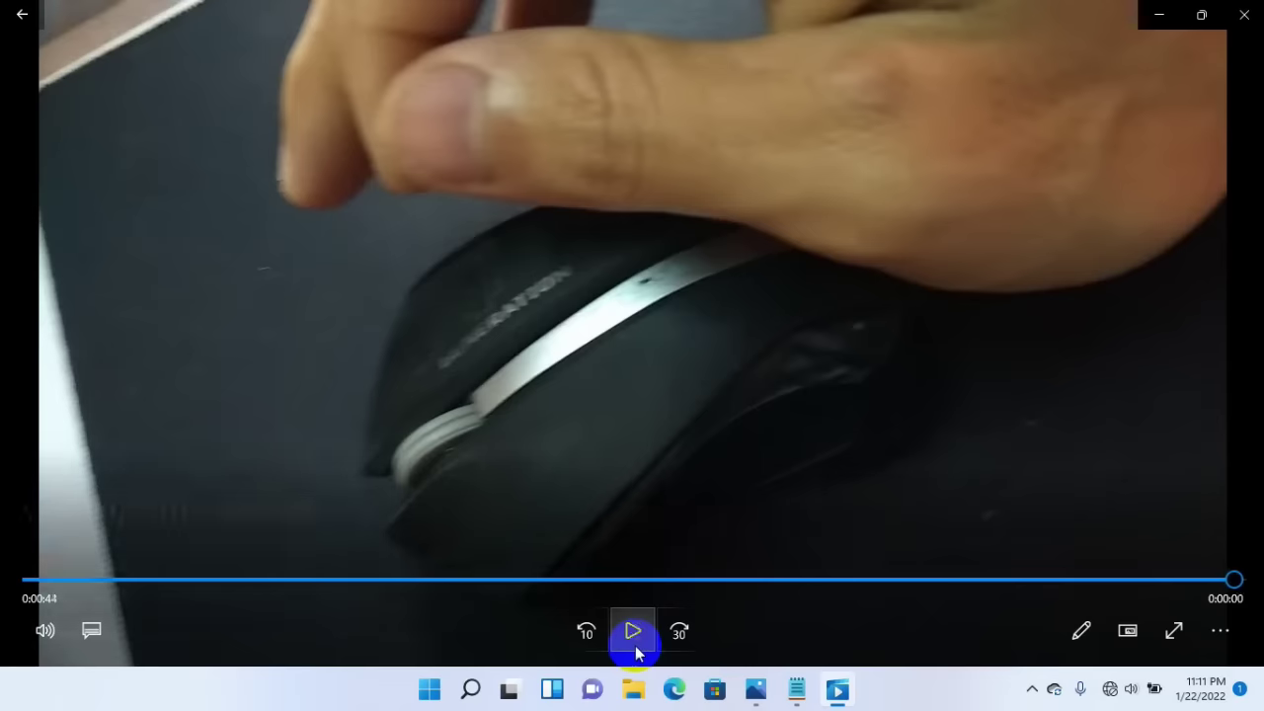
left_click(634, 632)
left_click(634, 632)
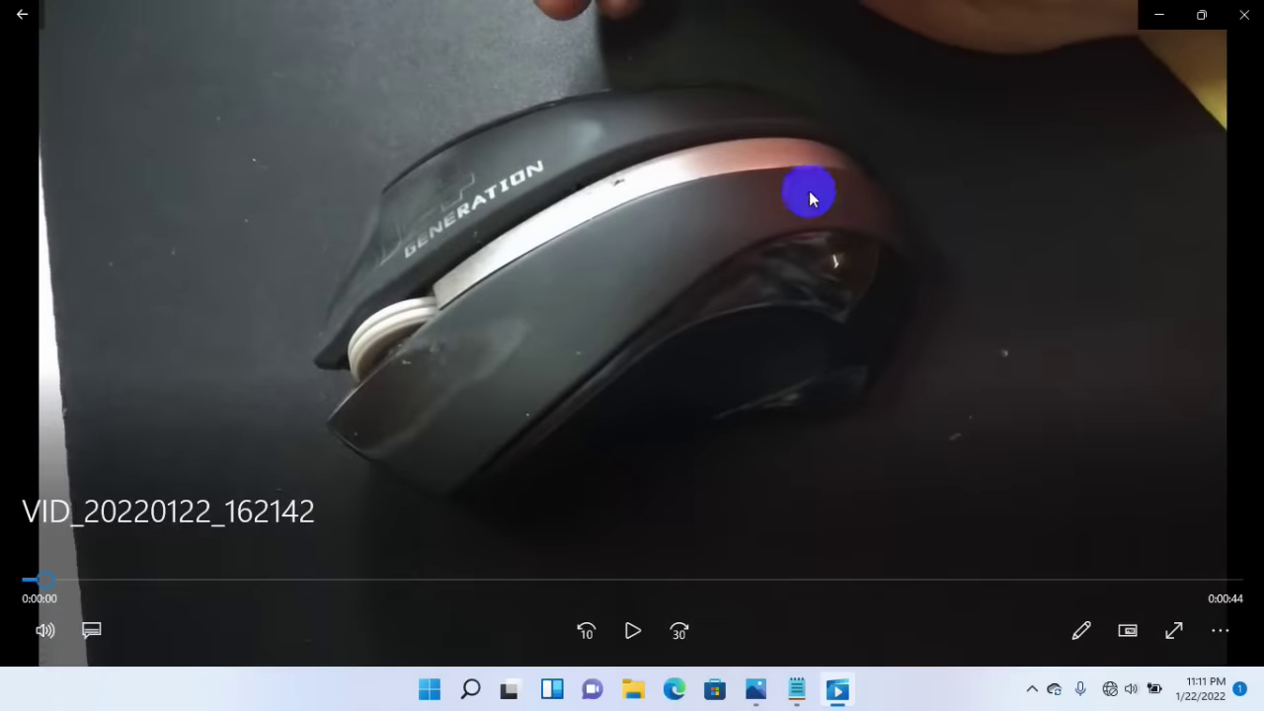
- Close the video player, fit the mouse photo back into its window and minimize it to show the desktop
left_click(1244, 14)
double_click(741, 237)
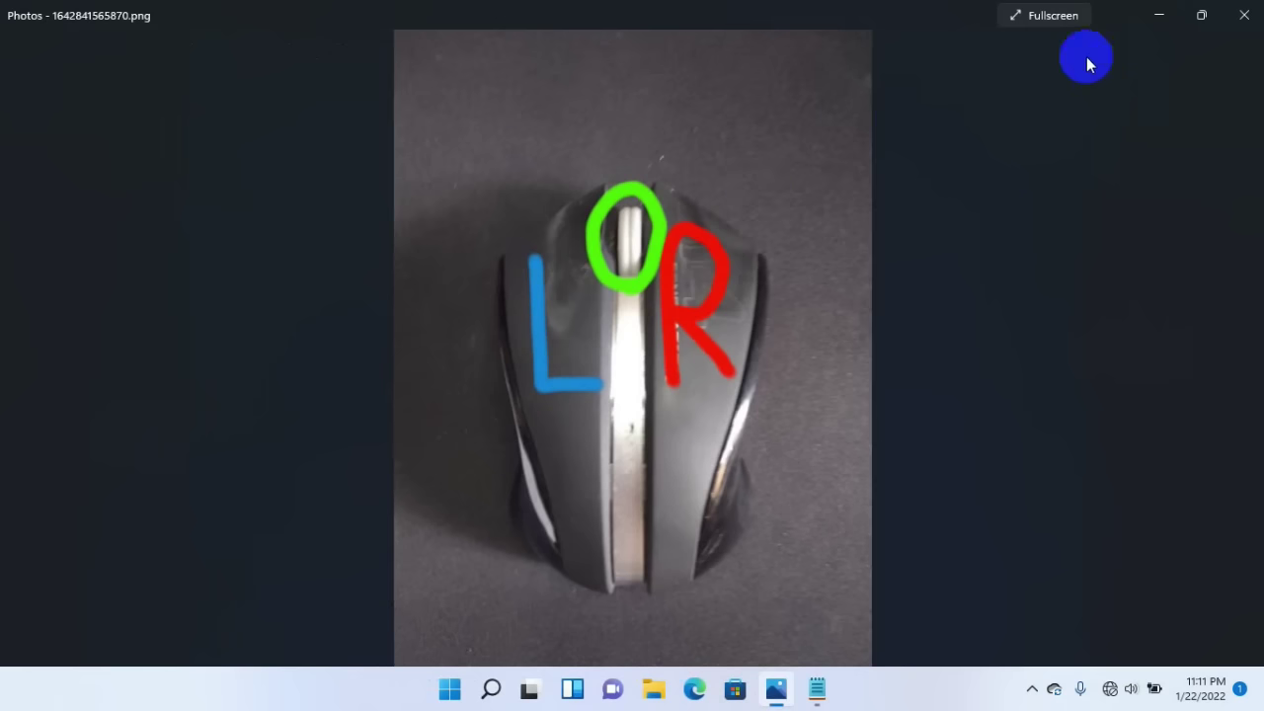
left_click(1161, 14)
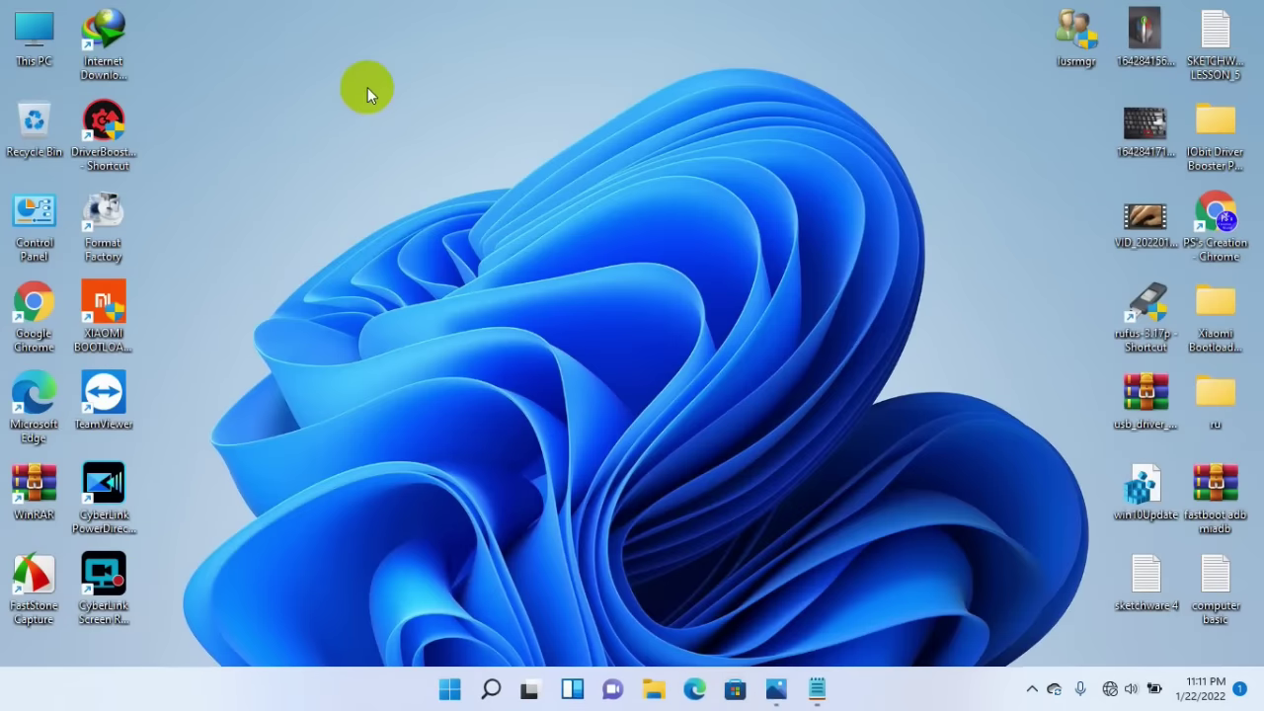
- Sweep a selection box across the empty desktop and switch the desktop icons to large size
left_click_drag(150, 26, 1076, 634)
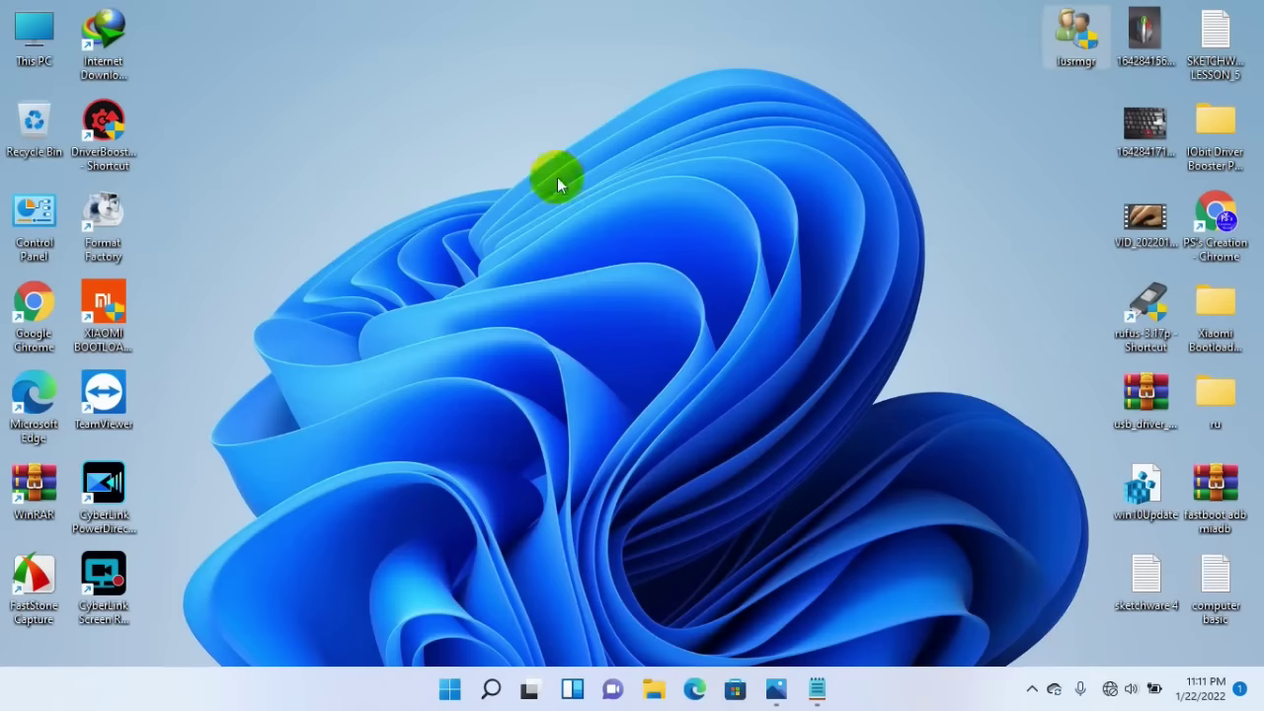
right_click(300, 78)
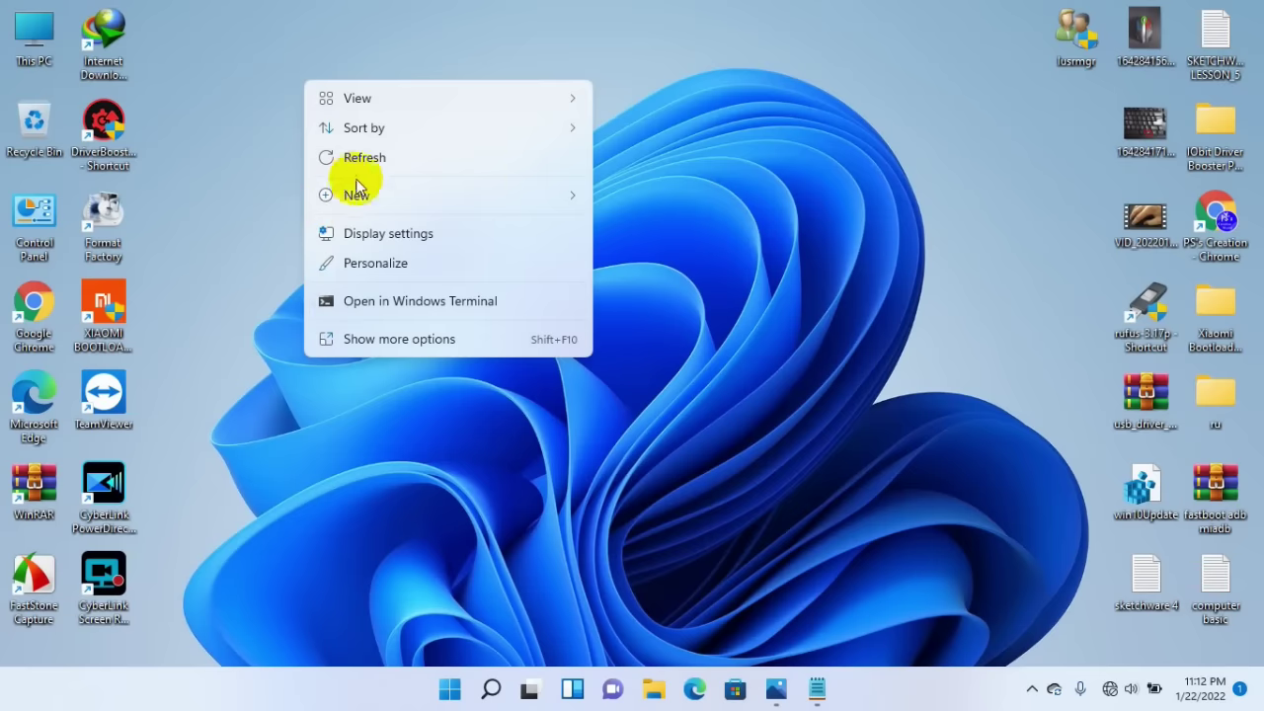
mouse_move(341, 103)
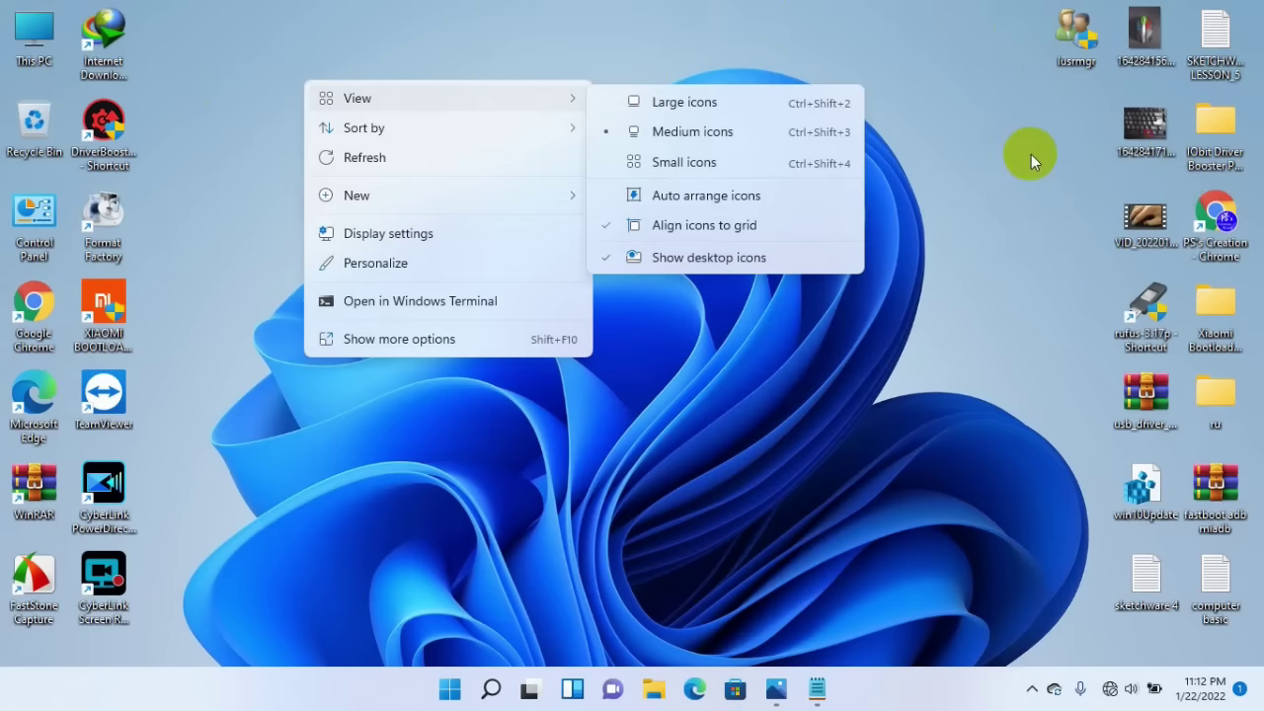
left_click(688, 104)
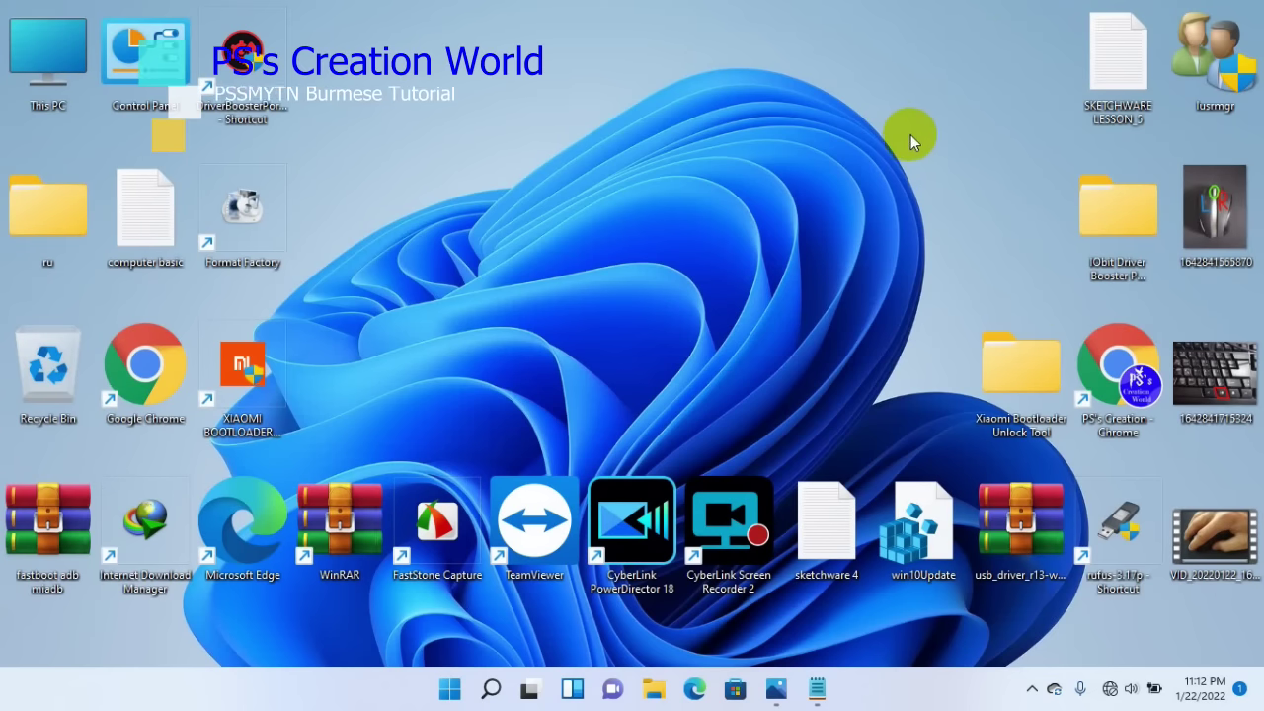
- Switch the desktop icons to small size and sweep a selection box over the icons near the mouse photo
right_click(574, 115)
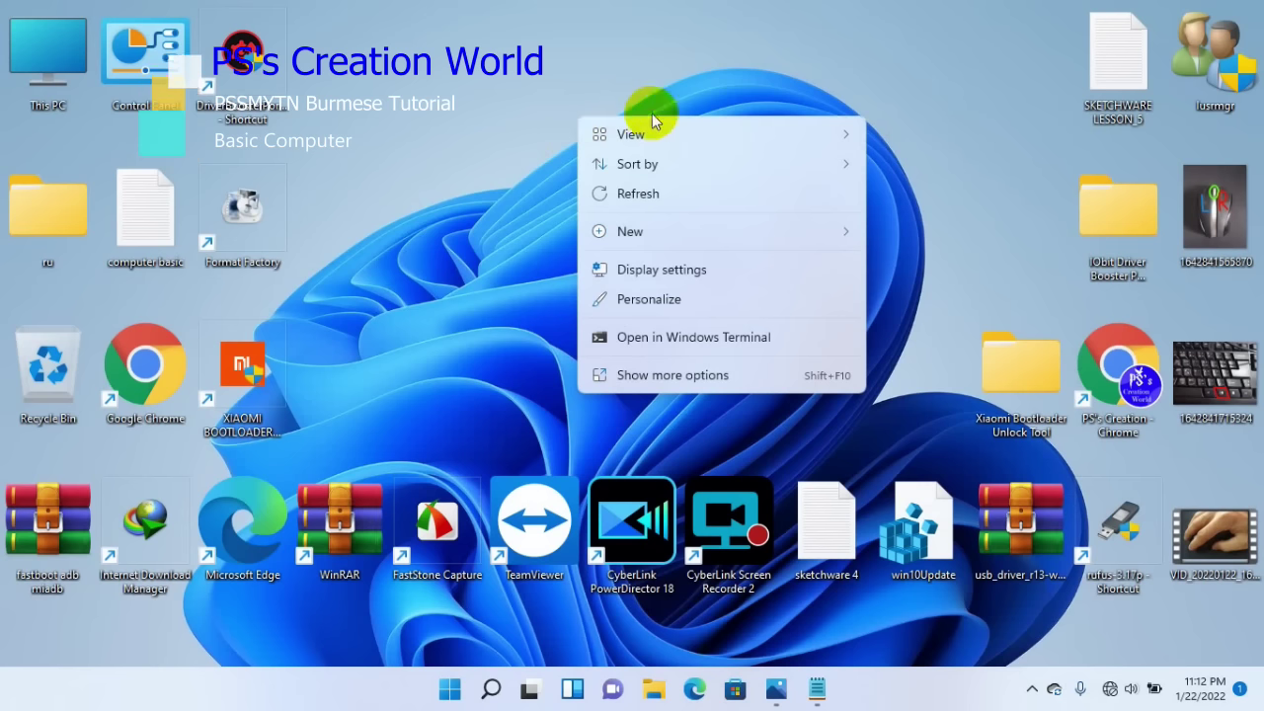
mouse_move(657, 143)
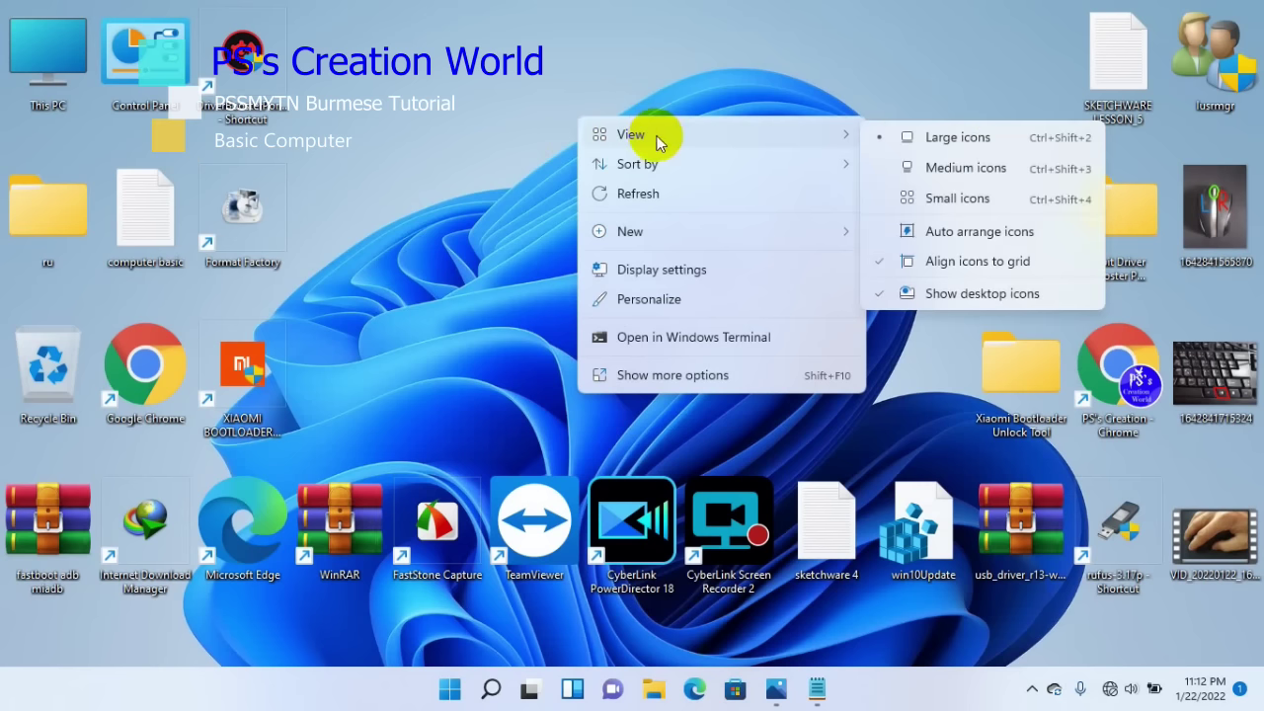
left_click(951, 202)
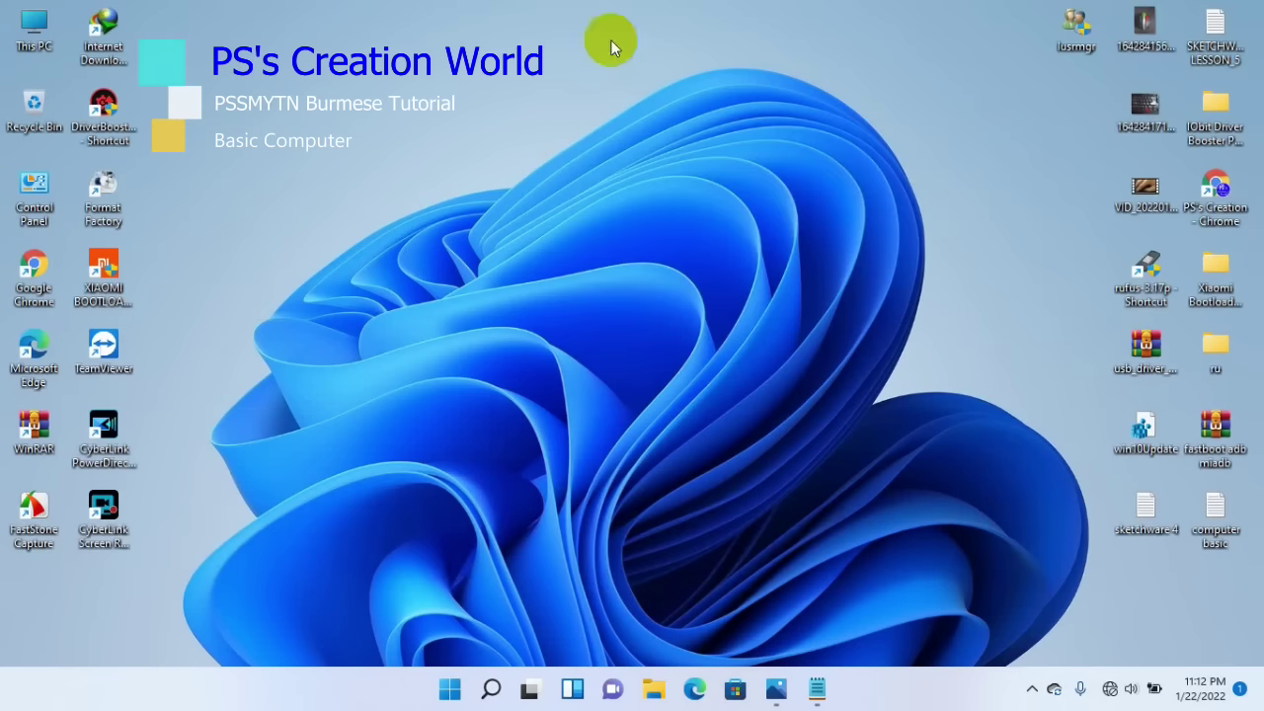
left_click_drag(924, 2, 1207, 512)
left_click(692, 336)
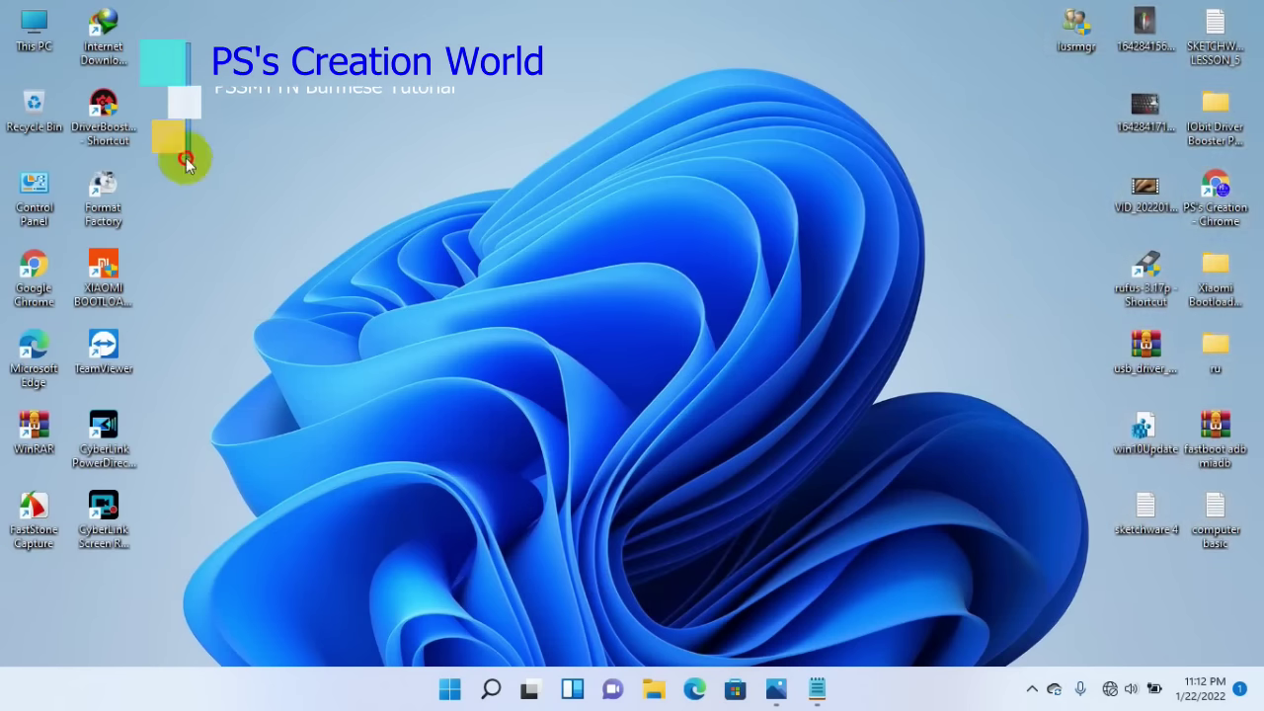
- Set the desktop icons to medium size, sweep a selection box over some of them and clear the selection
right_click(430, 107)
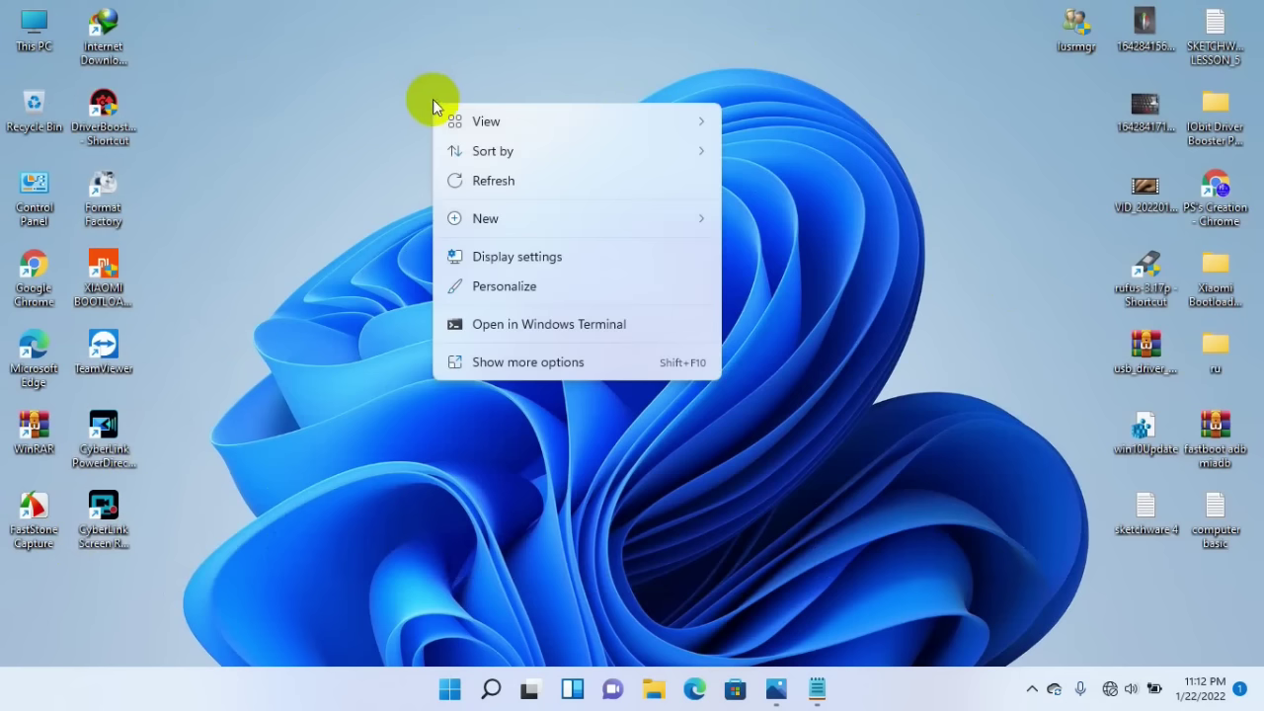
mouse_move(528, 122)
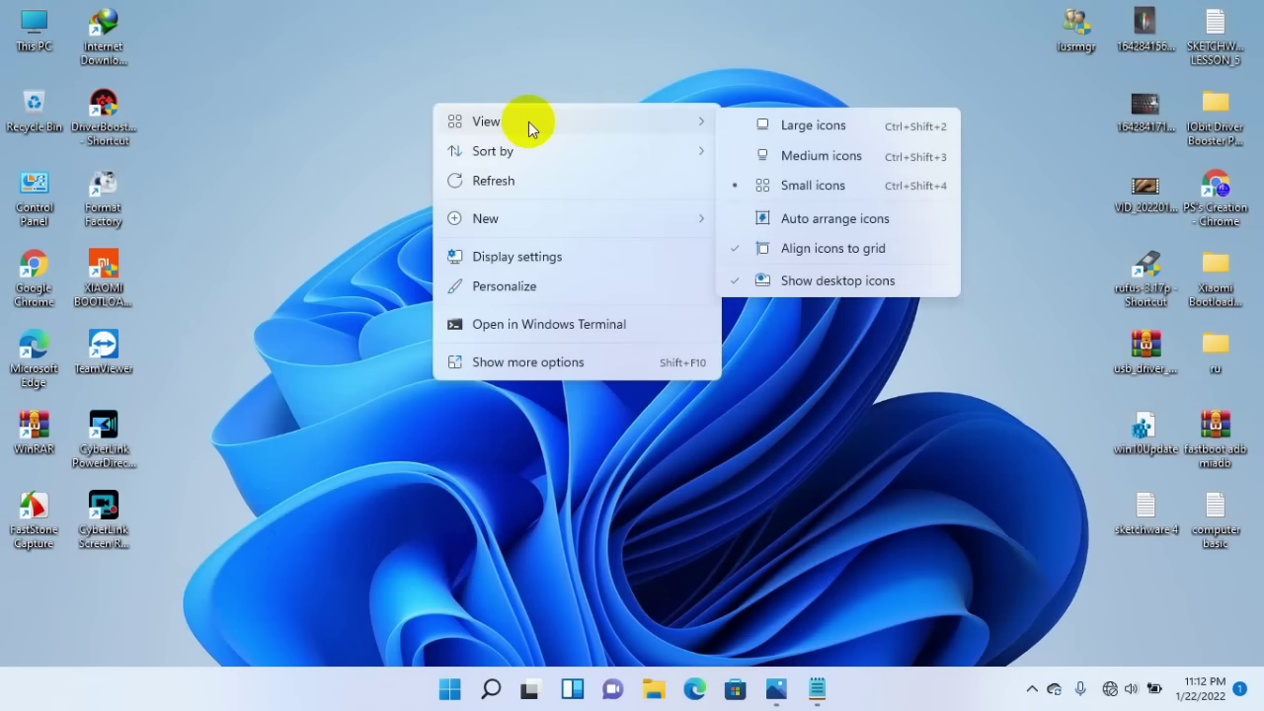
left_click(804, 158)
left_click_drag(904, 2, 1235, 563)
left_click(616, 297)
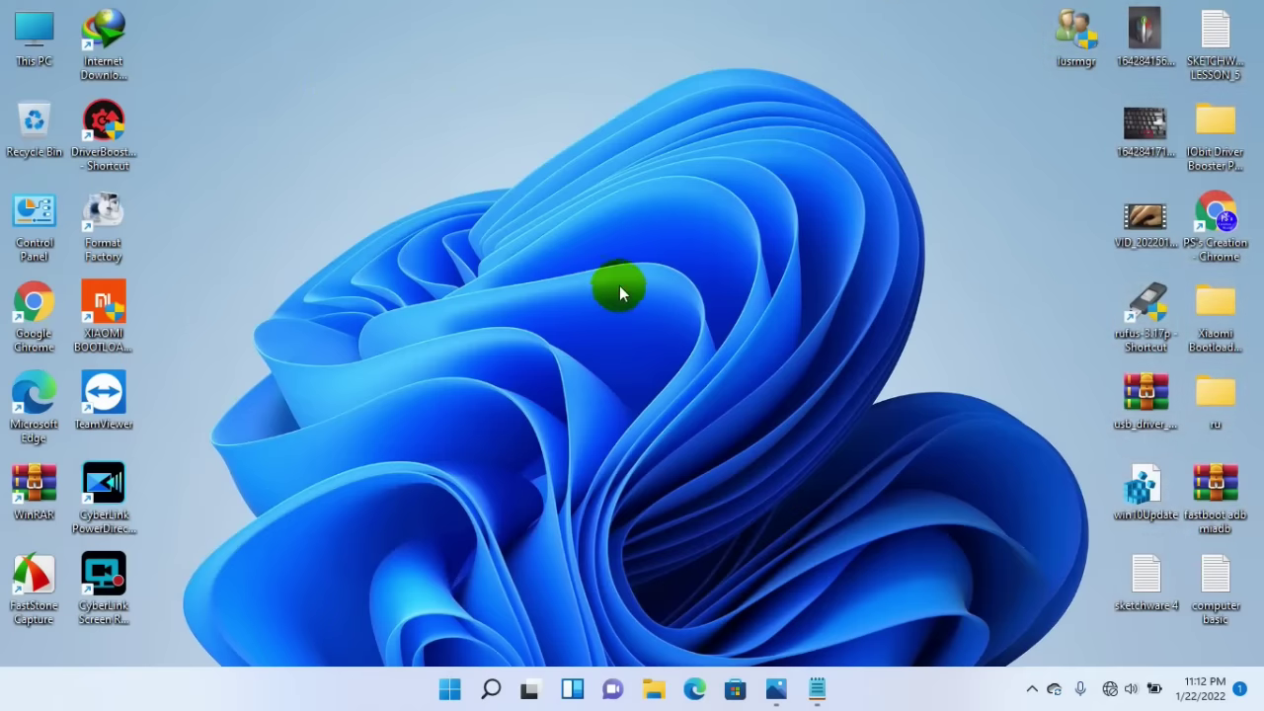
right_click(454, 66)
mouse_move(555, 90)
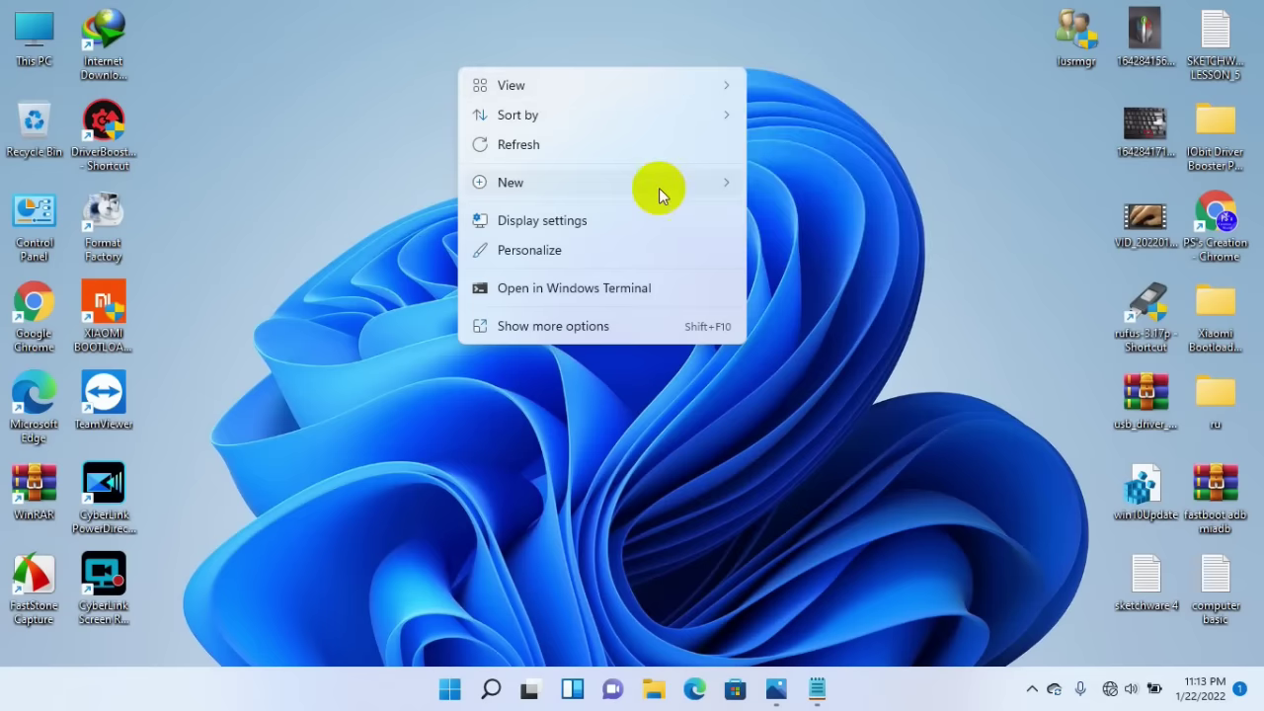
left_click(348, 99)
- Scatter the Internet Download Manager, DriverBooster and Format Factory shortcuts to separate empty spots on the desktop
left_click_drag(104, 40, 602, 219)
left_click_drag(126, 131, 593, 126)
left_click_drag(118, 222, 380, 107)
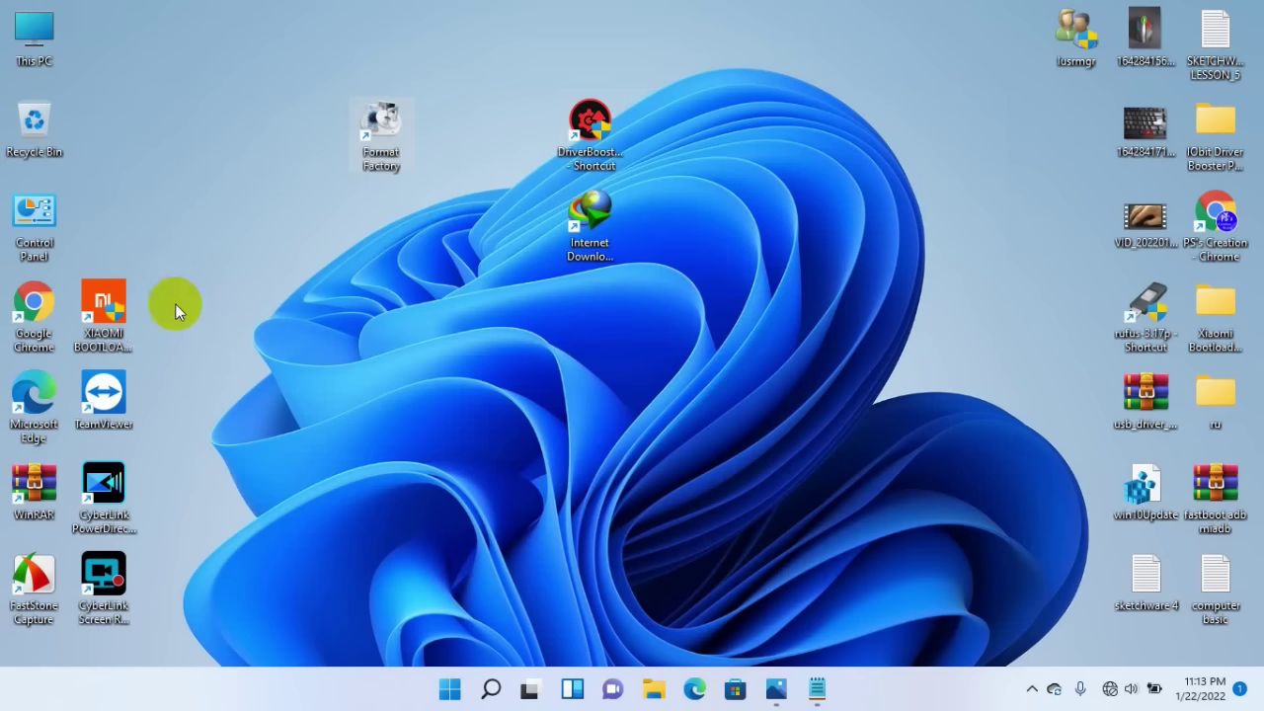
left_click_drag(122, 284, 110, 301)
left_click_drag(390, 117, 178, 212)
left_click_drag(576, 102, 370, 29)
left_click_drag(590, 217, 860, 133)
- Move the keyboard photo, the rufus-3.17p shortcut and the usb_driver archive to the middle of the desktop
left_click_drag(1146, 127, 591, 242)
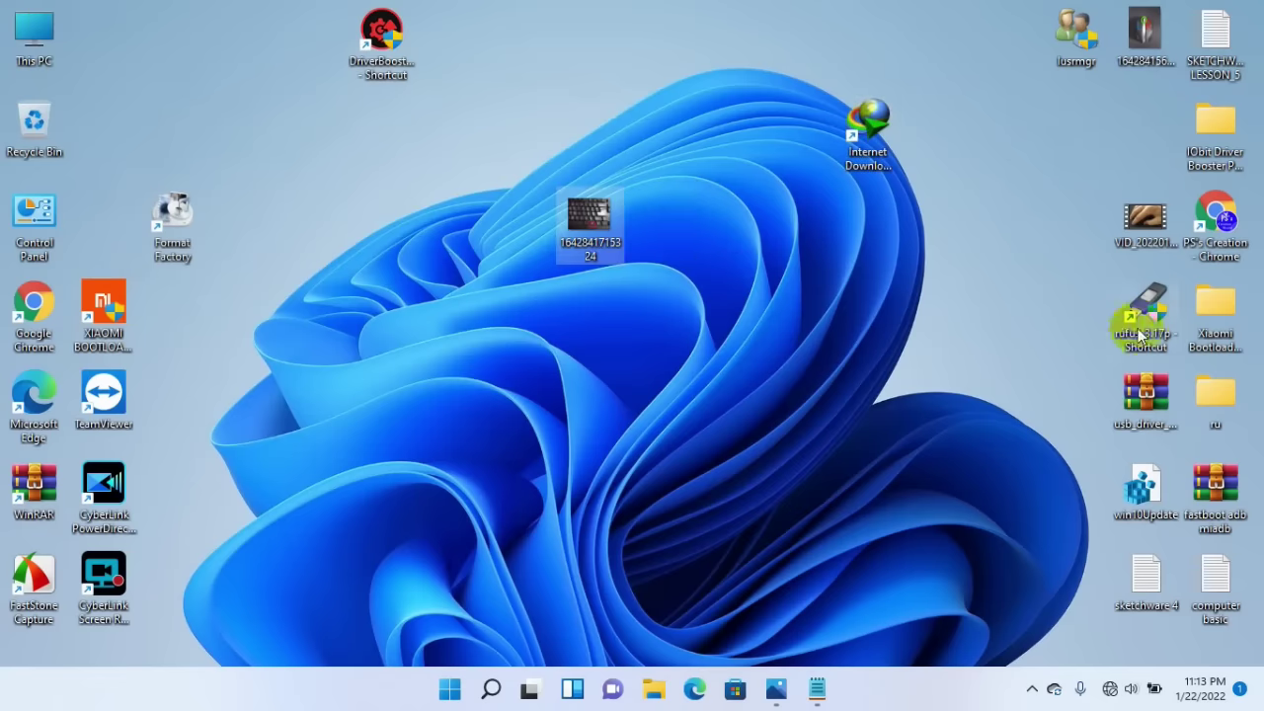
left_click_drag(1146, 314, 729, 229)
left_click_drag(1146, 395, 798, 229)
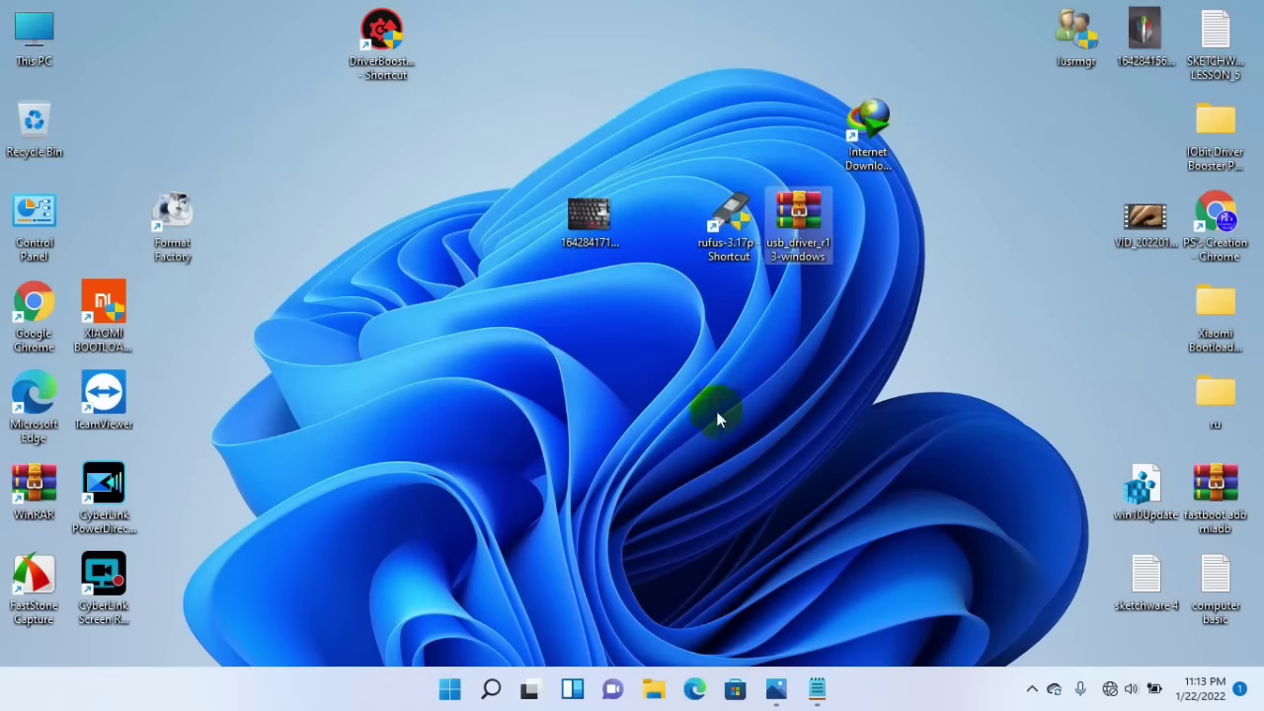
right_click(491, 95)
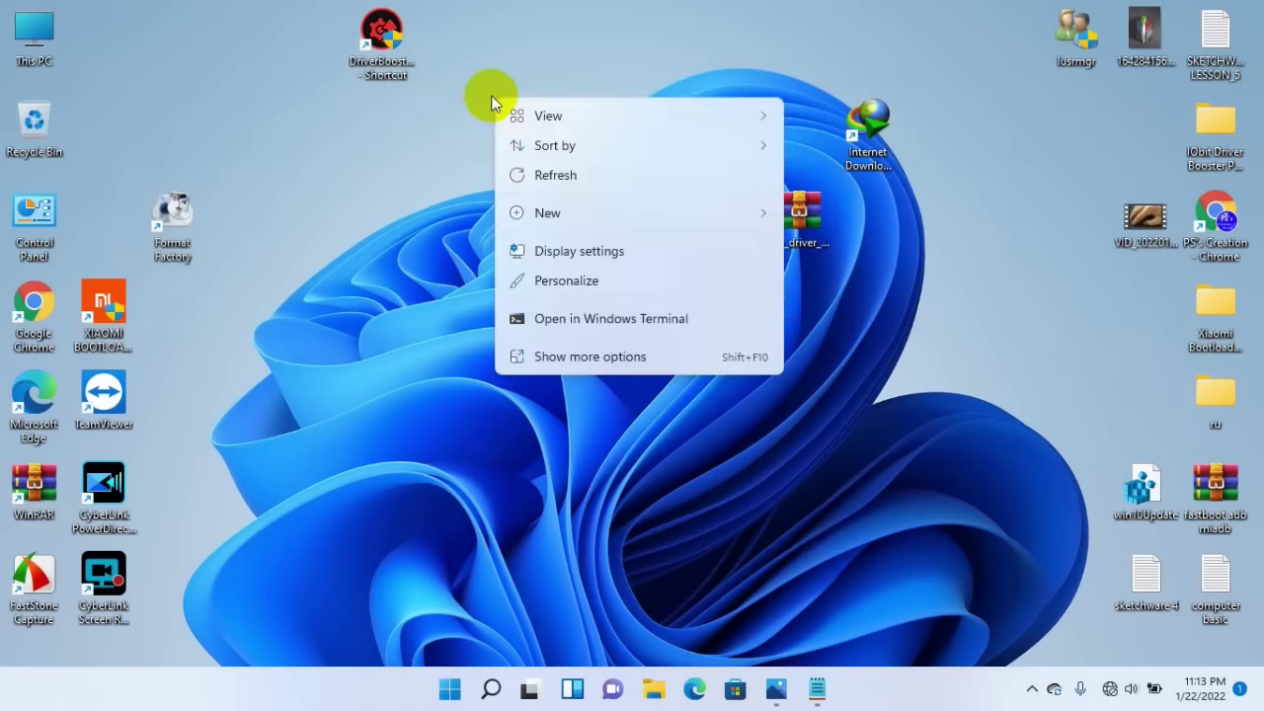
mouse_move(576, 122)
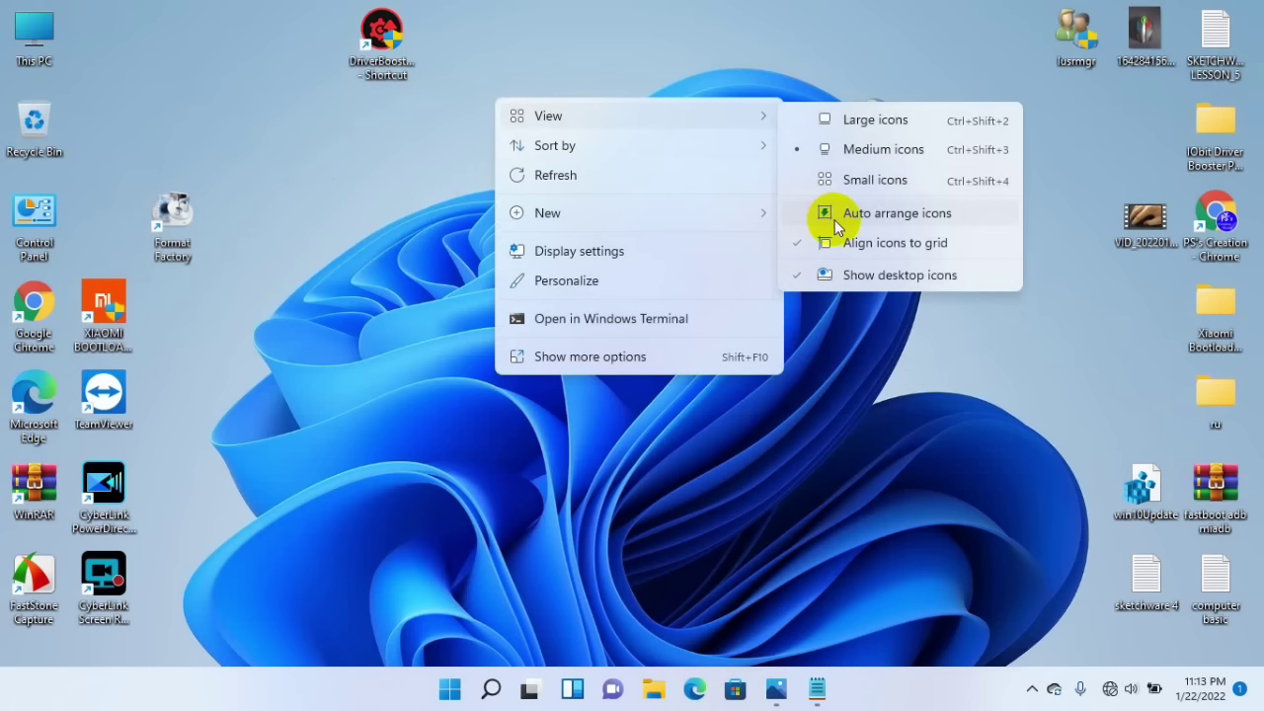
left_click(840, 80)
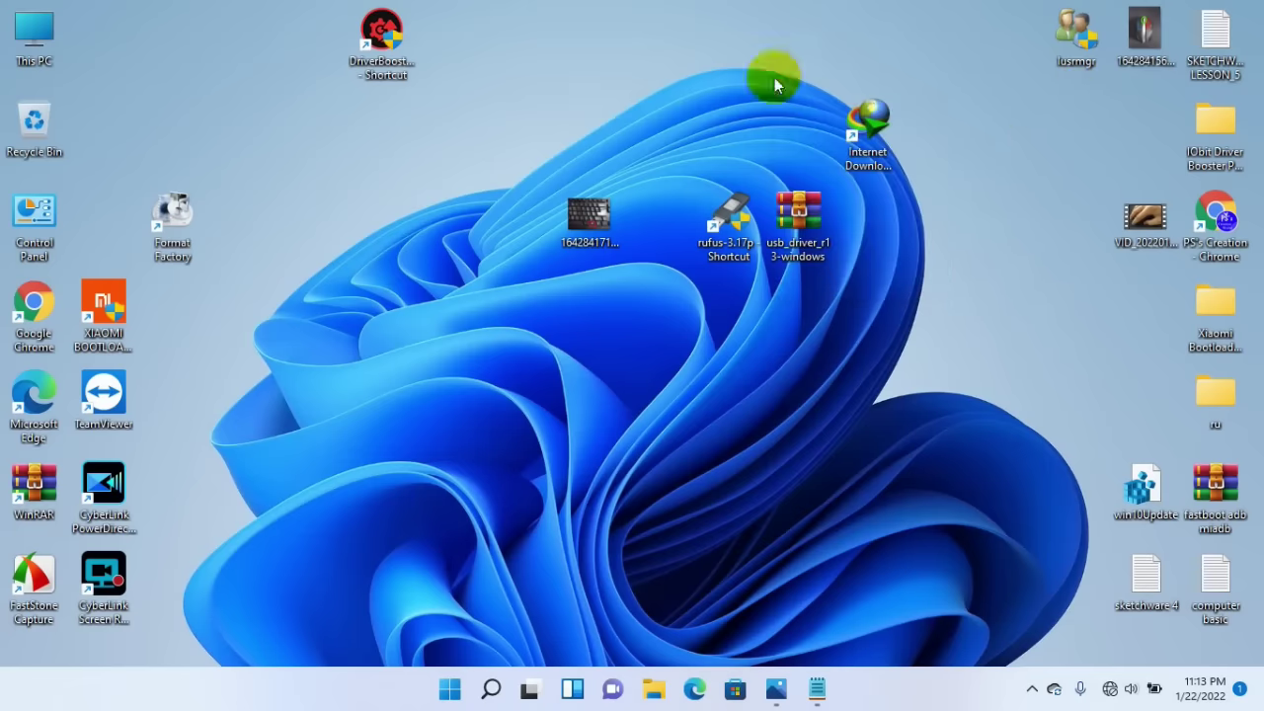
- Sweep selection boxes over the two outer groups of desktop icons and clear the selection
left_click_drag(993, 6, 1262, 666)
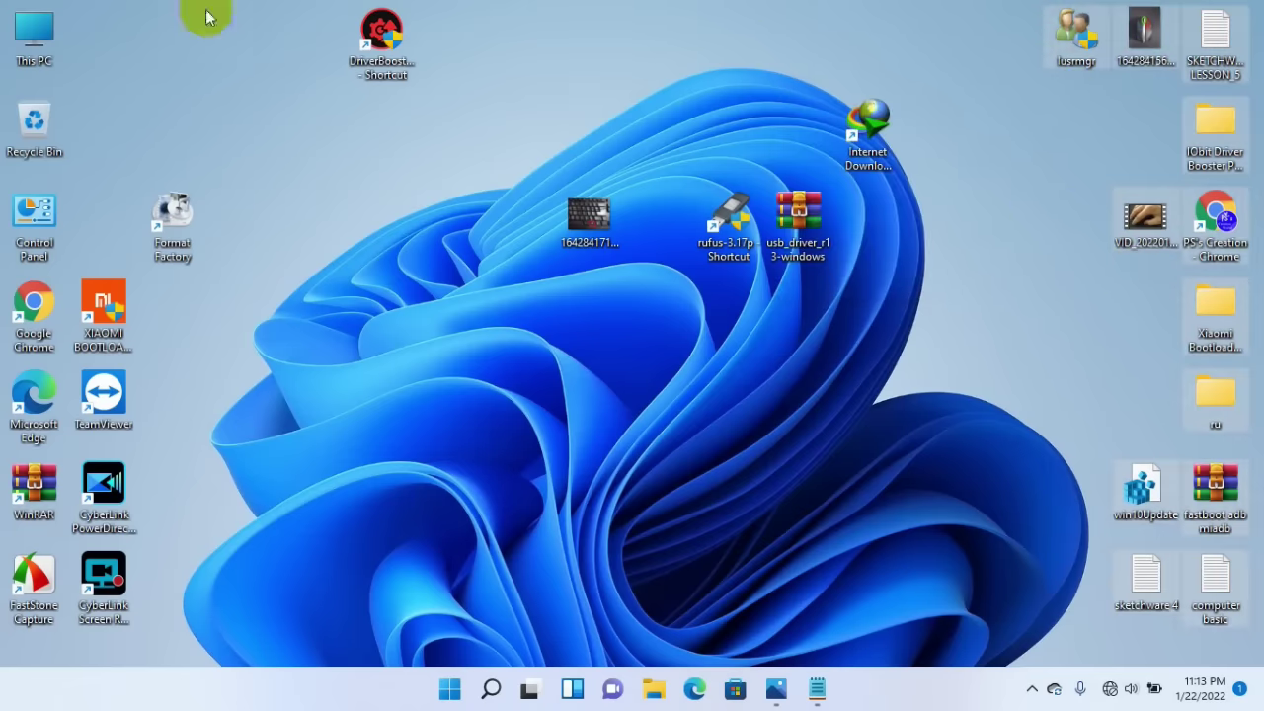
left_click_drag(483, 6, 8, 672)
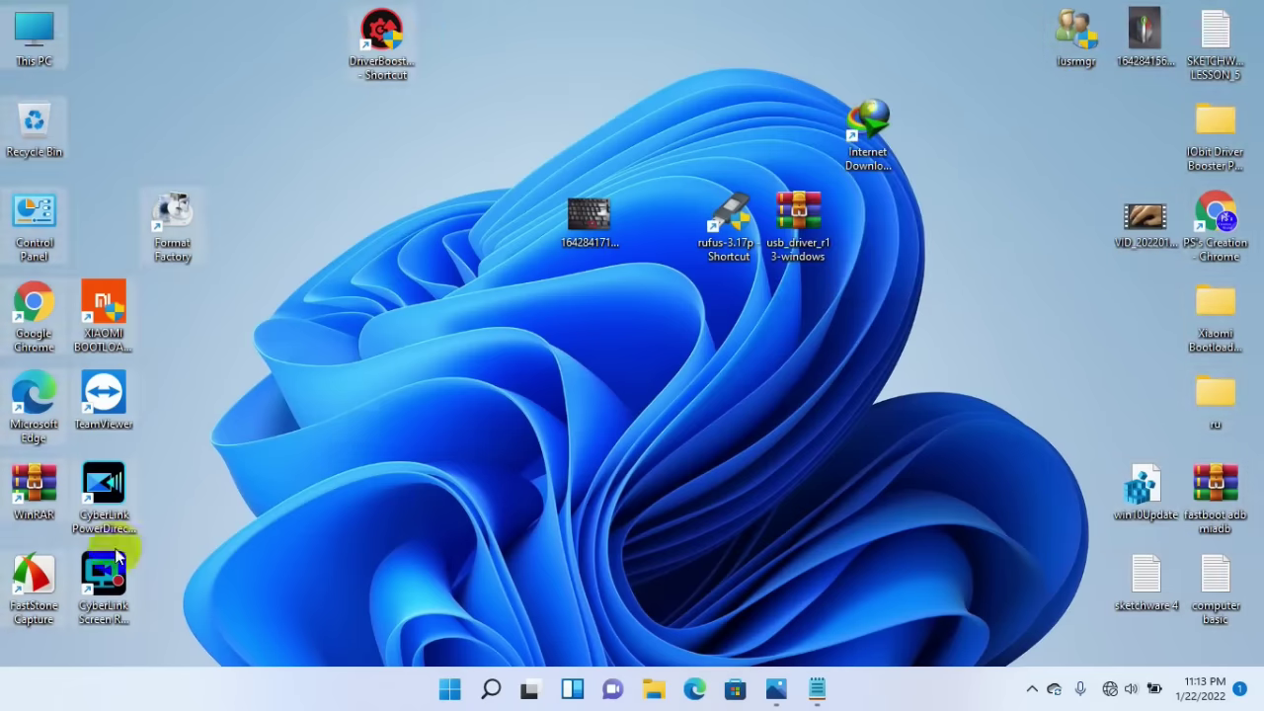
left_click(463, 205)
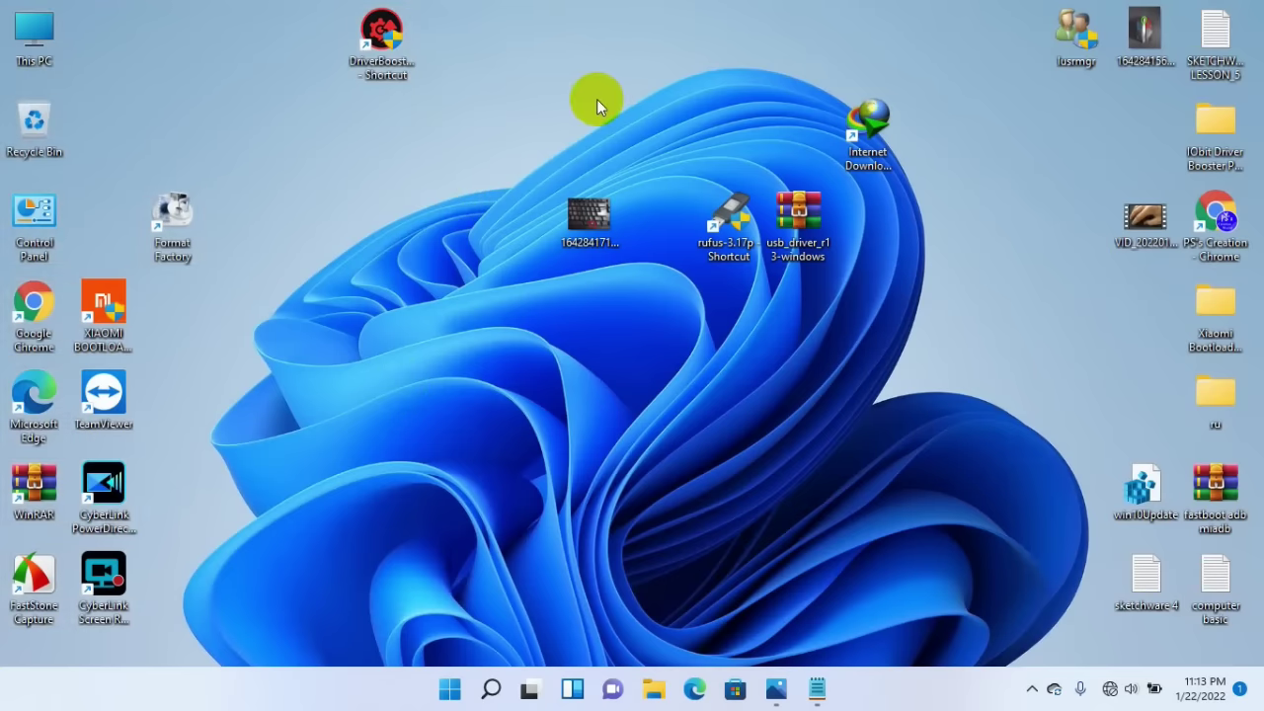
- Turn on automatic arrangement of the desktop icons, sweep a selection box over the arranged columns and clear it
right_click(483, 130)
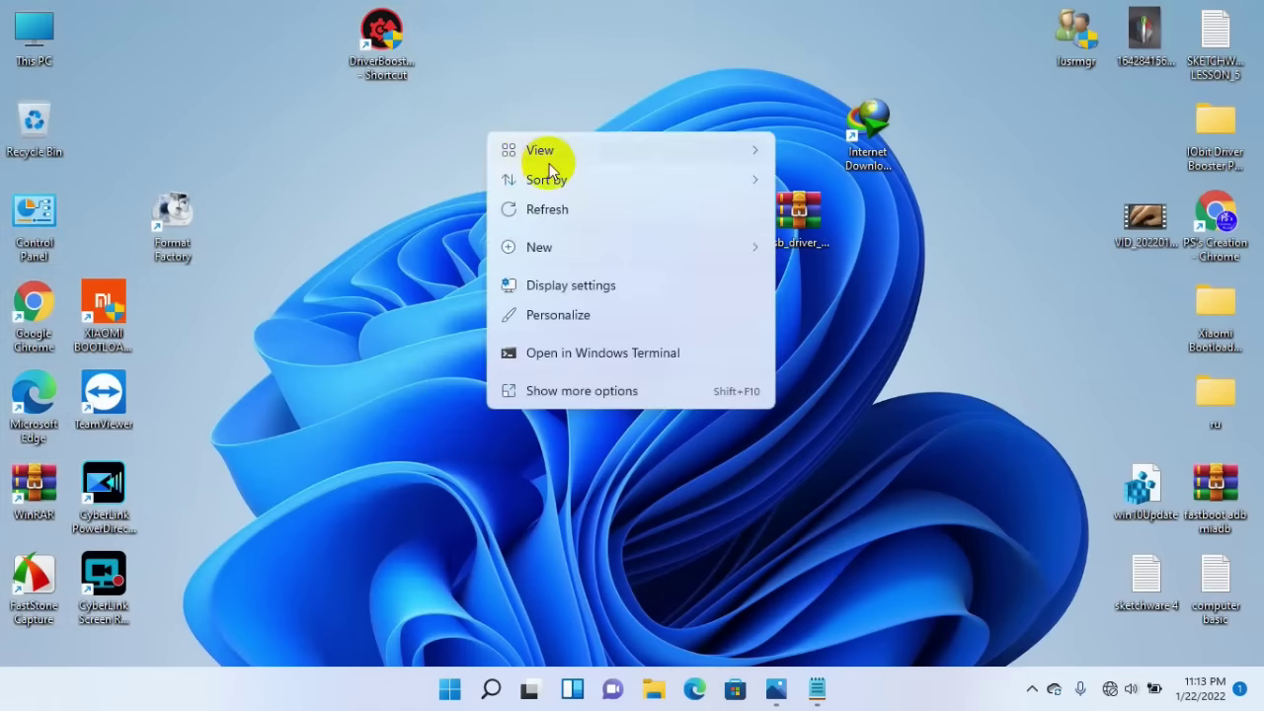
mouse_move(551, 154)
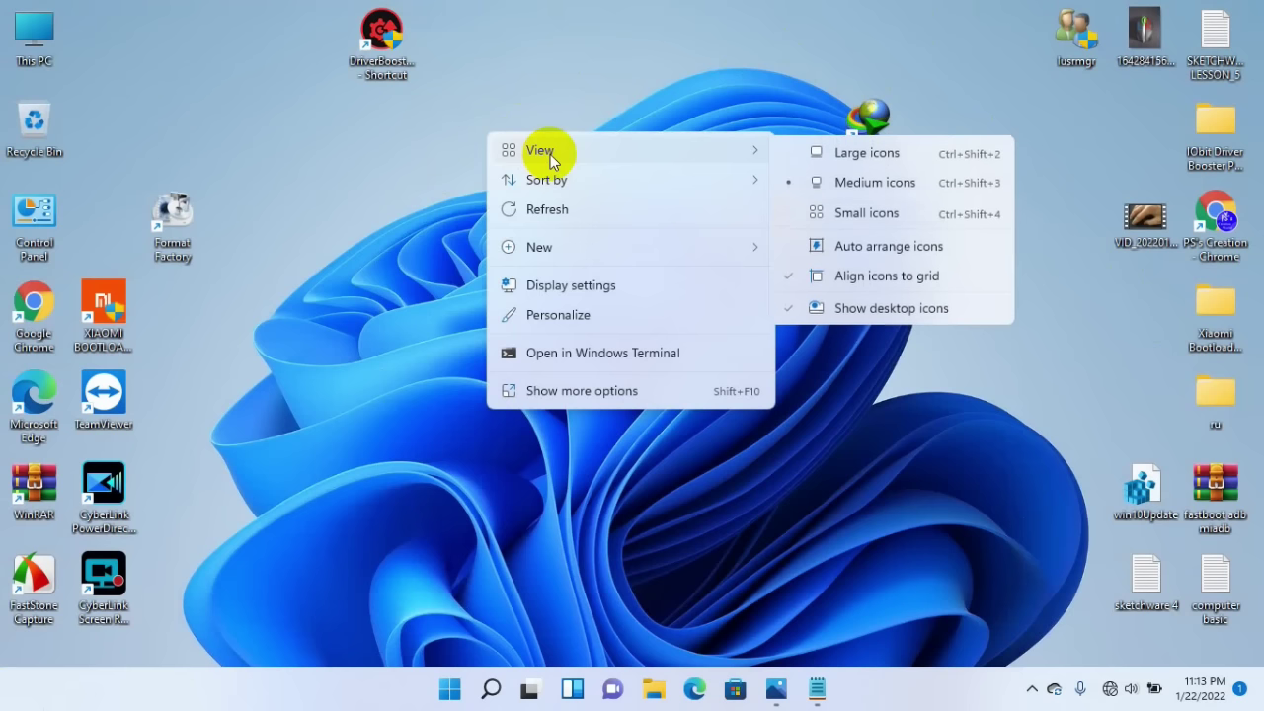
left_click(876, 254)
left_click_drag(598, 9, 10, 652)
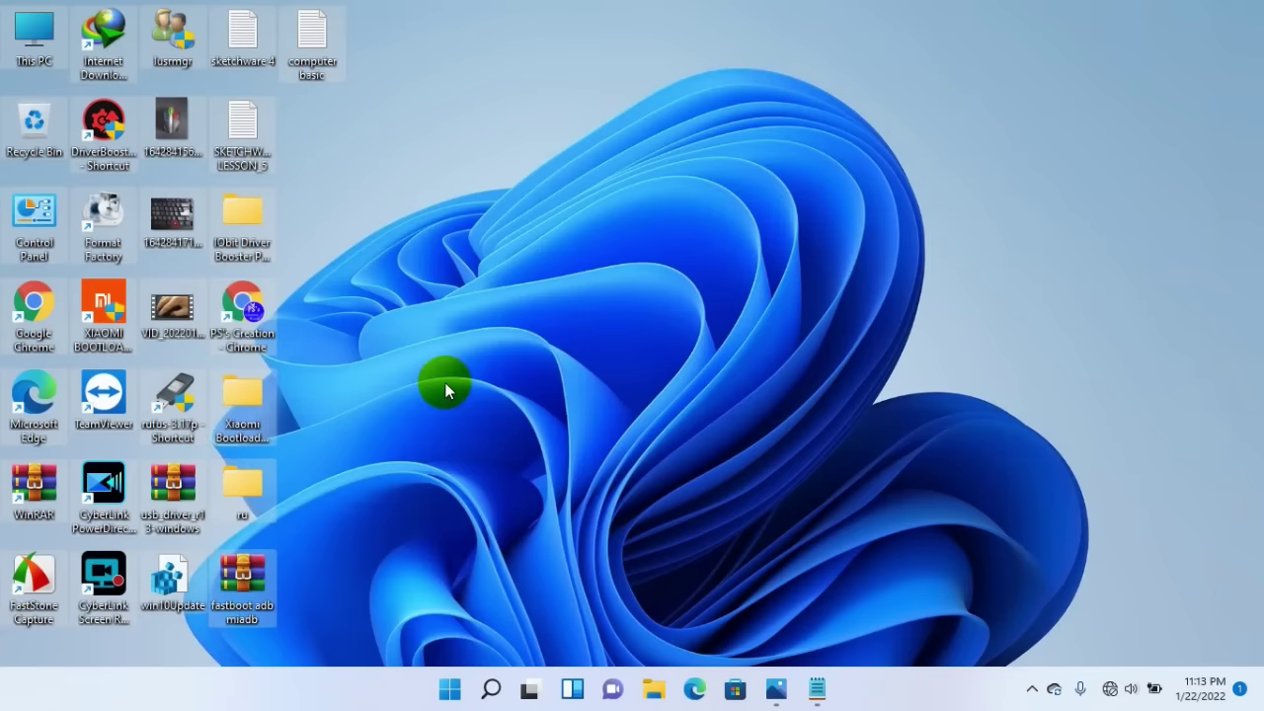
left_click(465, 346)
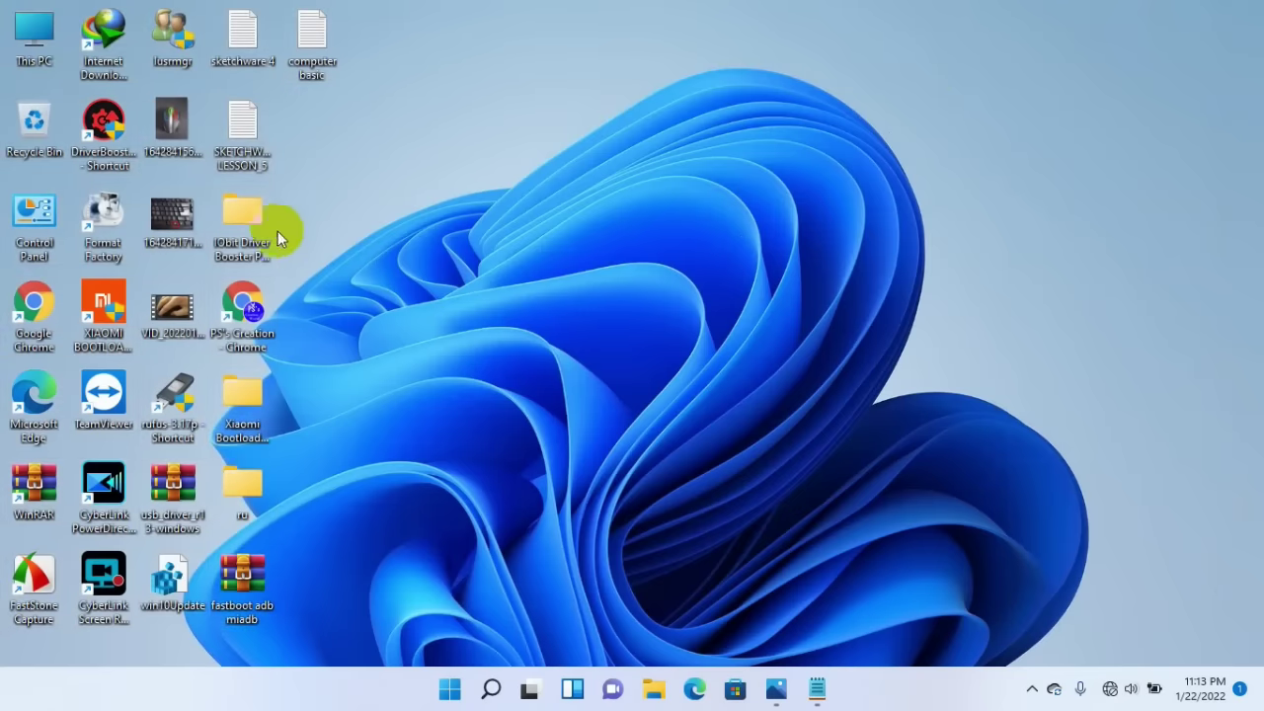
- Try to move the SKETCHWARE LESSON_5 file, the IObit Driver Booster folder and other icons out of the auto-arranged columns
left_click_drag(251, 132, 330, 133)
left_click_drag(229, 216, 543, 193)
mouse_move(240, 415)
left_mouse_down()
mouse_move(522, 361)
mouse_move(242, 490)
left_mouse_up()
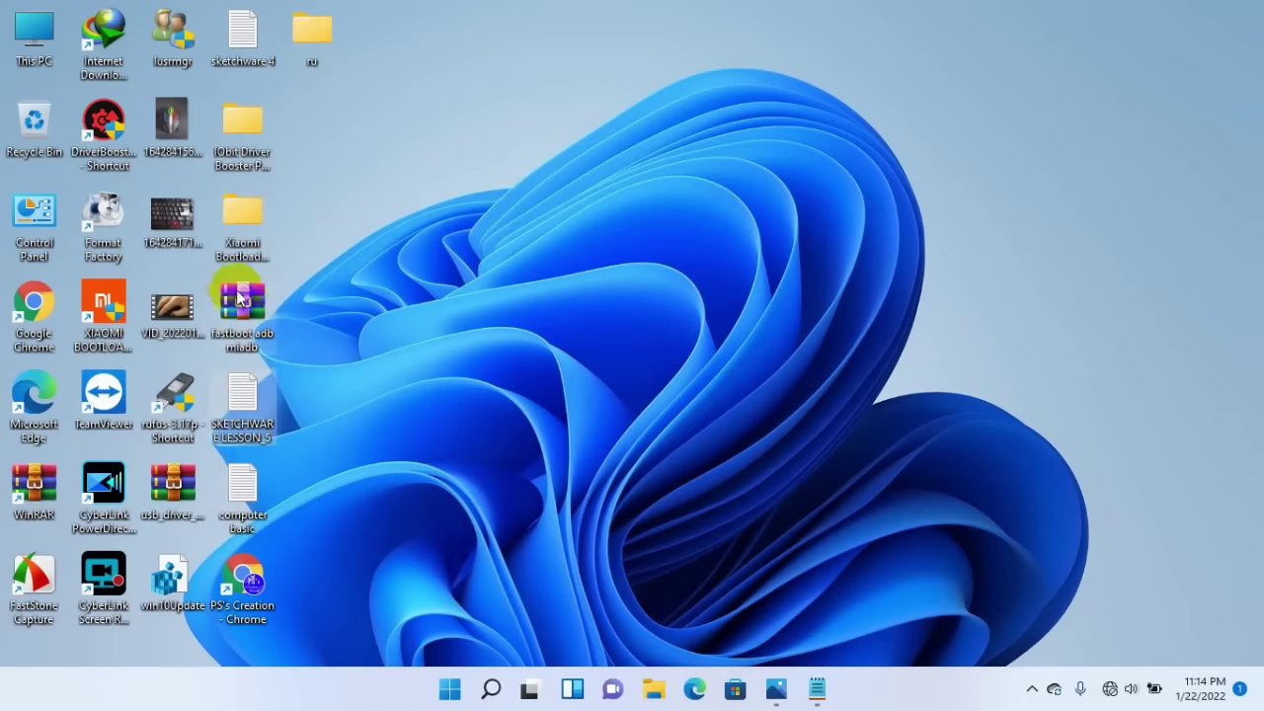
left_click_drag(289, 203, 296, 183)
left_click_drag(251, 125, 346, 45)
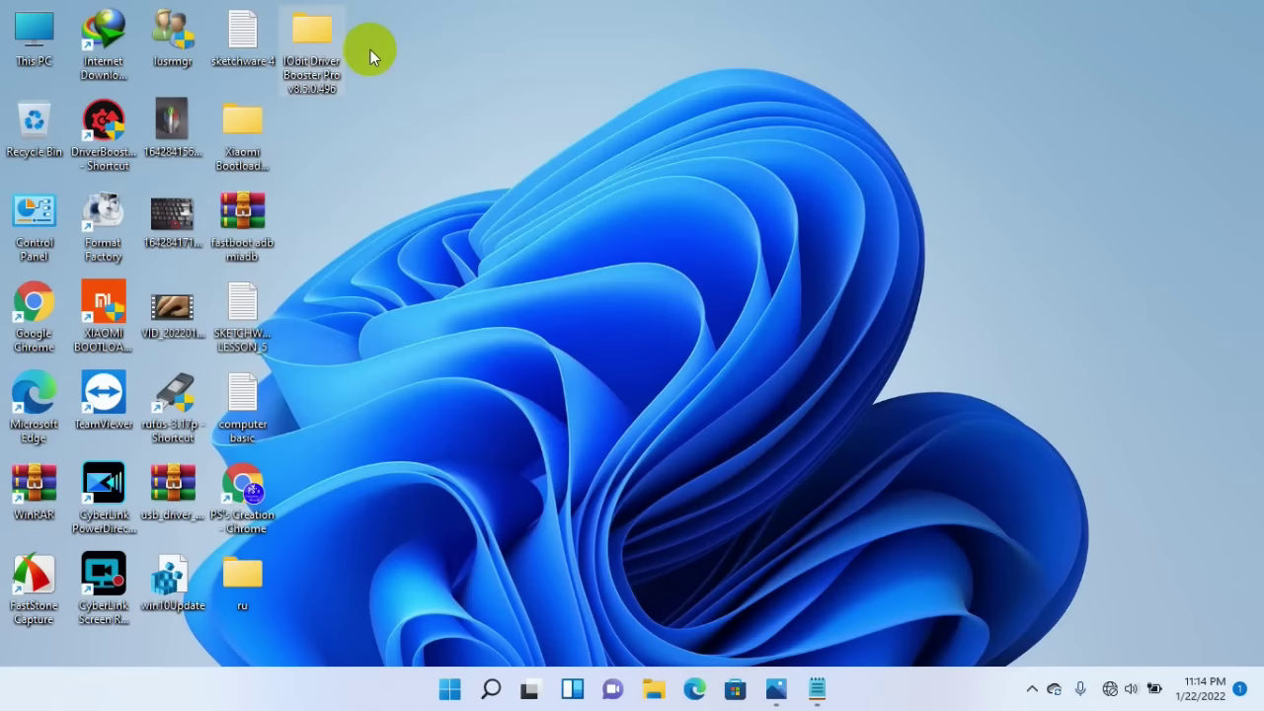
left_click_drag(242, 216, 477, 205)
left_click_drag(240, 405, 538, 339)
left_click(241, 497)
left_click_drag(254, 607, 242, 484)
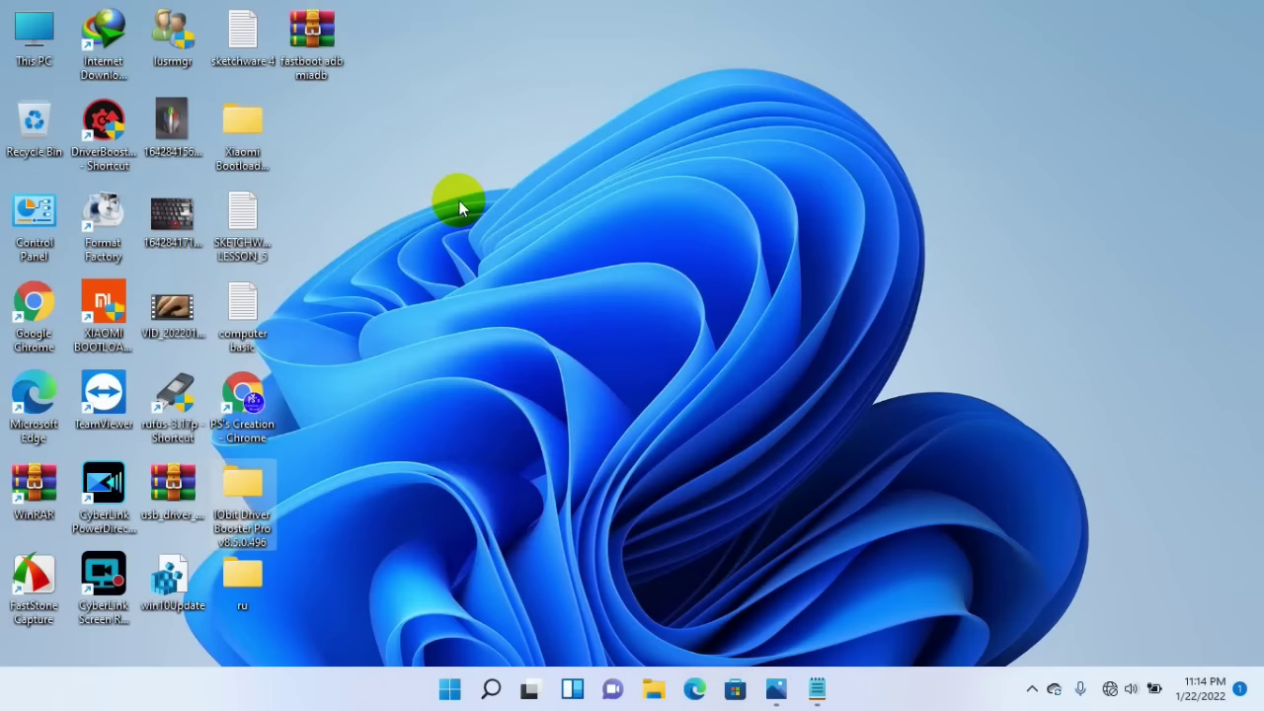
- Turn off automatic icon arrangement and scatter the fastboot adb miadb archive, Xiaomi Bootloader folder and SKETCHWARE LESSON_5 file to empty desktop spots
right_click(482, 69)
mouse_move(573, 90)
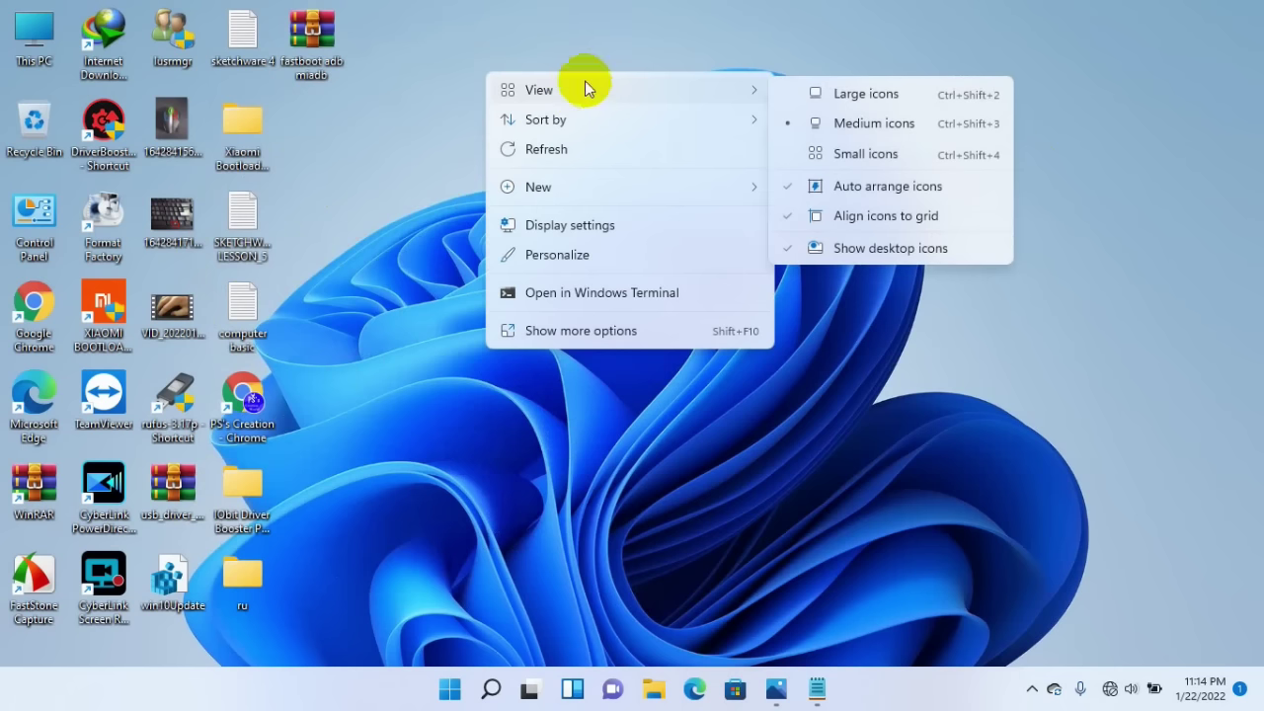
left_click(923, 195)
left_click_drag(311, 39, 729, 129)
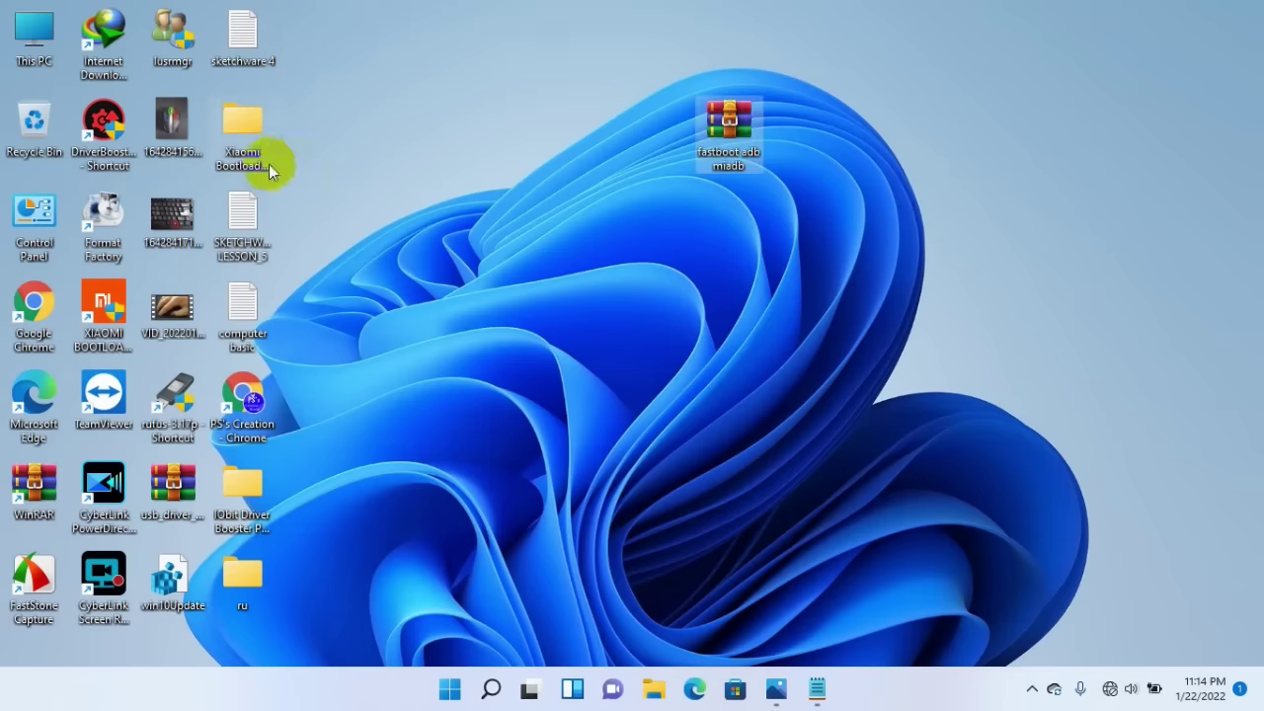
left_click_drag(272, 167, 566, 148)
left_click_drag(242, 217, 440, 181)
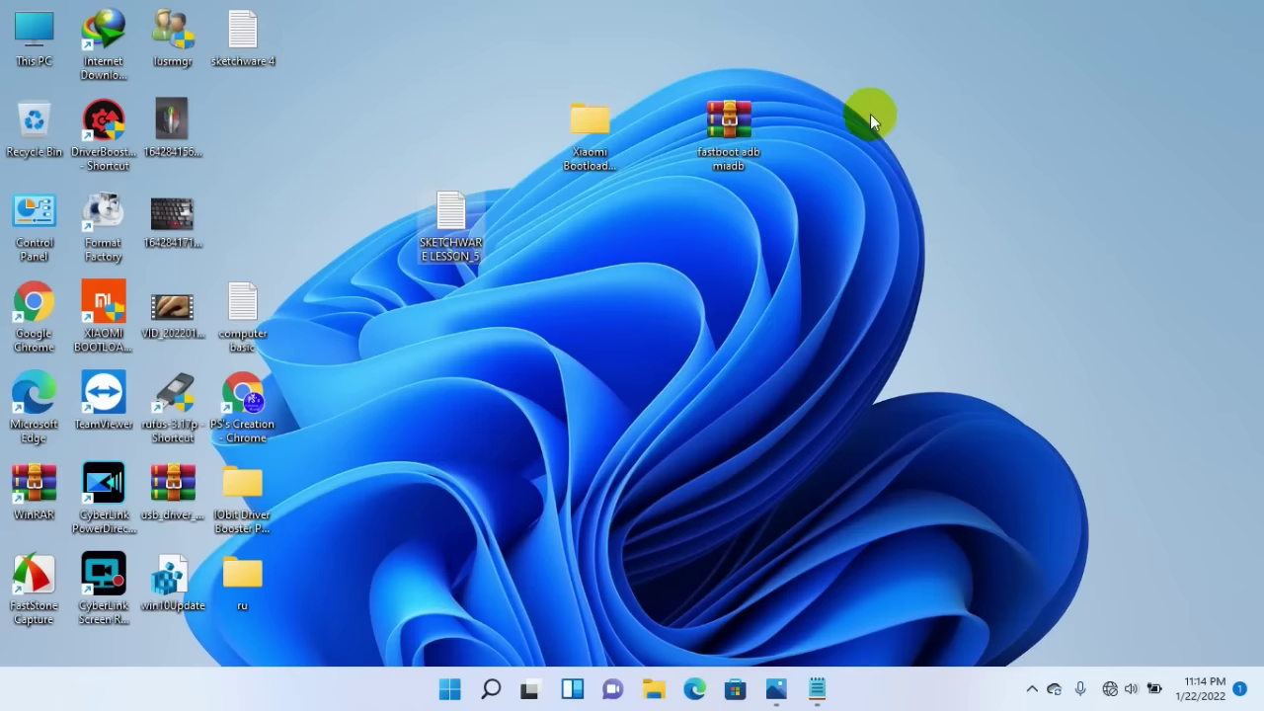
- Turn off aligning desktop icons to the grid and move the SKETCHWARE LESSON_5 file to an off-grid spot nearer the icon columns
right_click(507, 78)
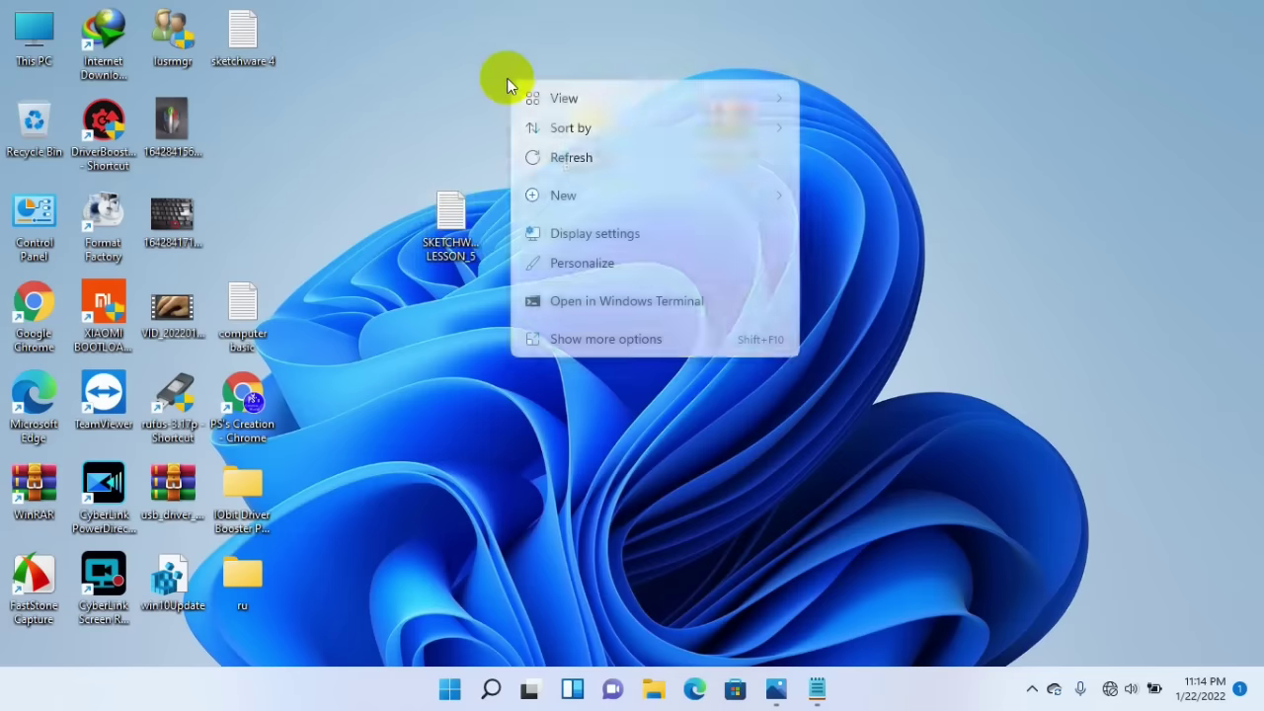
mouse_move(613, 110)
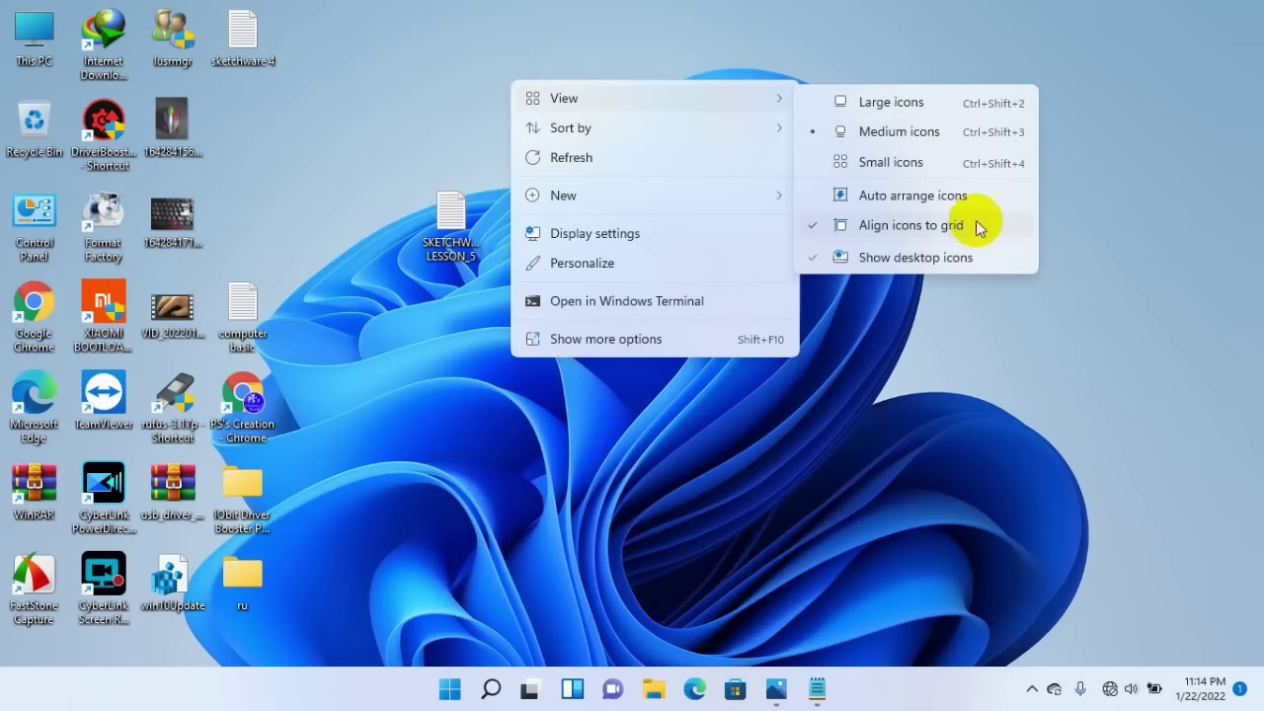
left_click(911, 227)
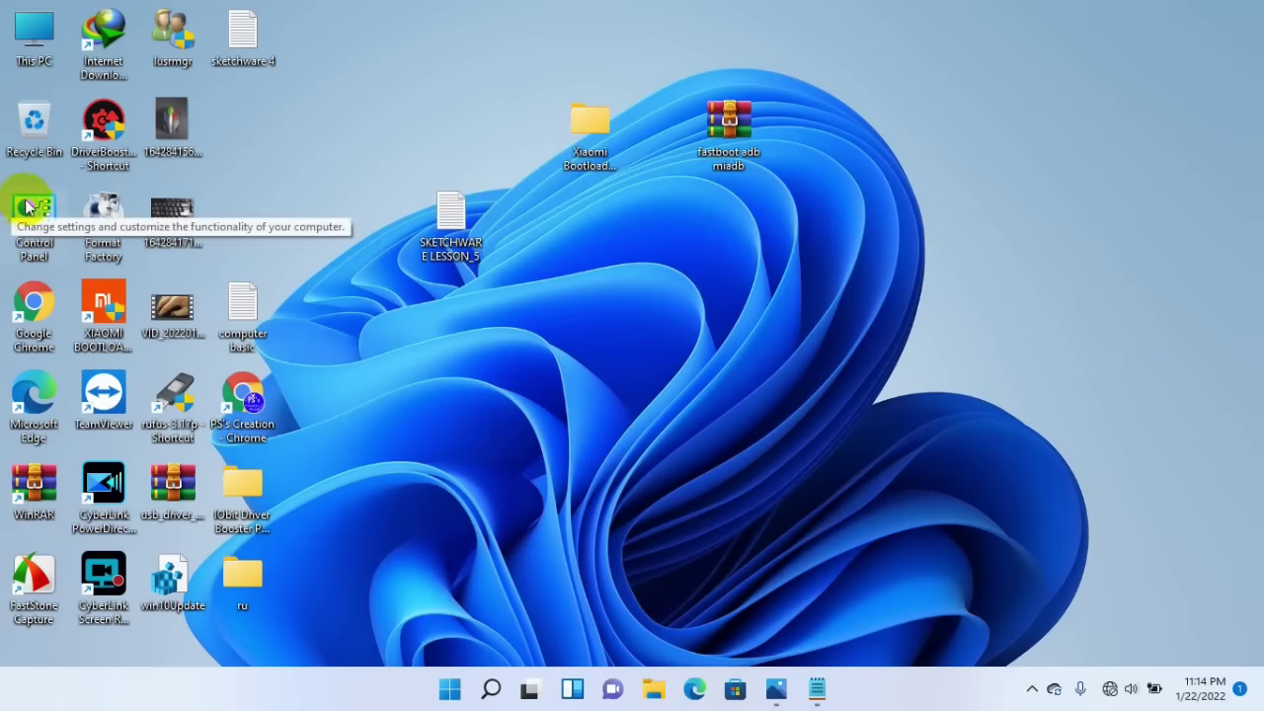
mouse_move(451, 216)
left_mouse_down()
mouse_move(226, 220)
mouse_move(367, 222)
left_mouse_up()
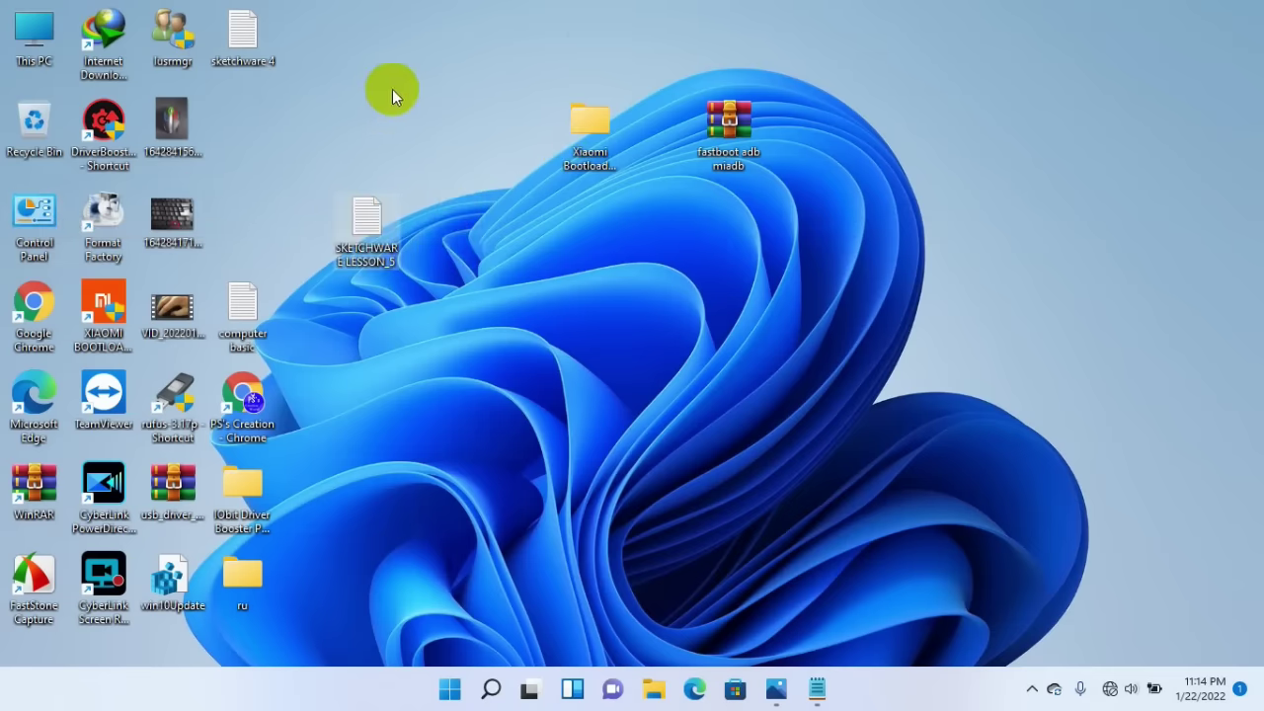
- Turn aligning icons to the grid back on and place the SKETCHWARE LESSON_5 file in the gap beside the keyboard photo
right_click(399, 79)
mouse_move(457, 101)
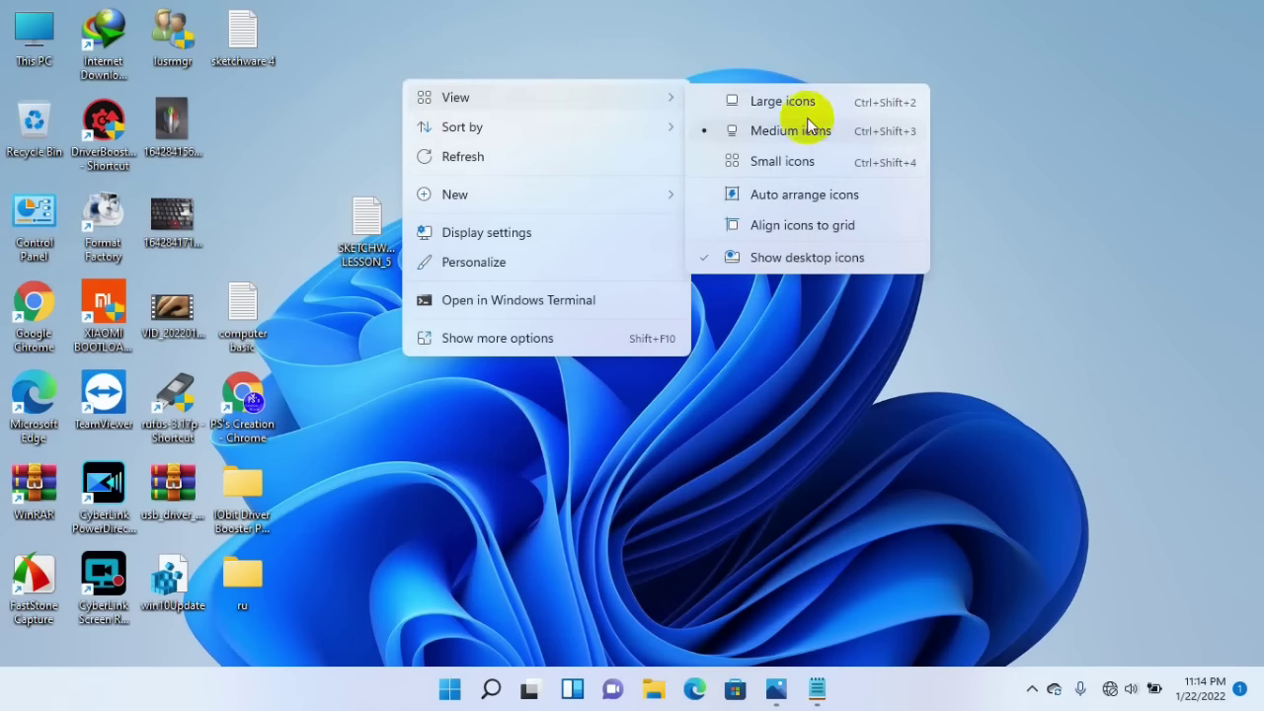
left_click(781, 225)
left_click_drag(350, 219, 276, 235)
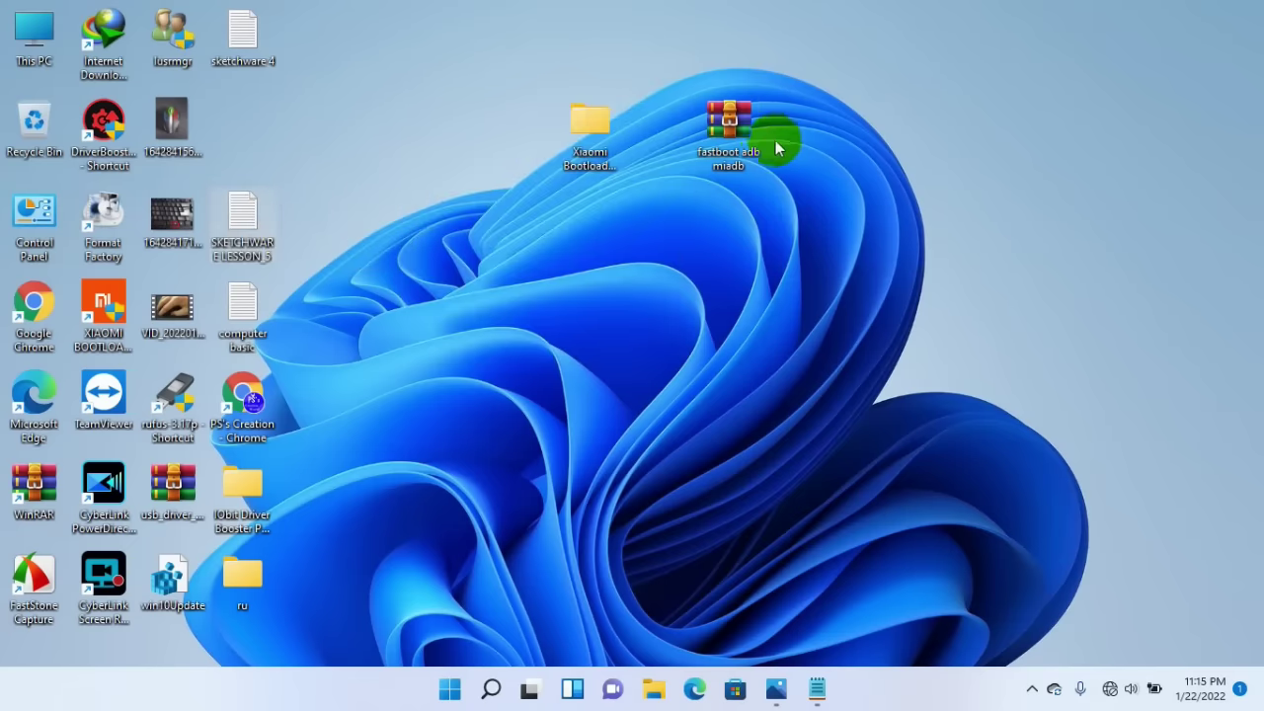
right_click(855, 54)
left_click(952, 76)
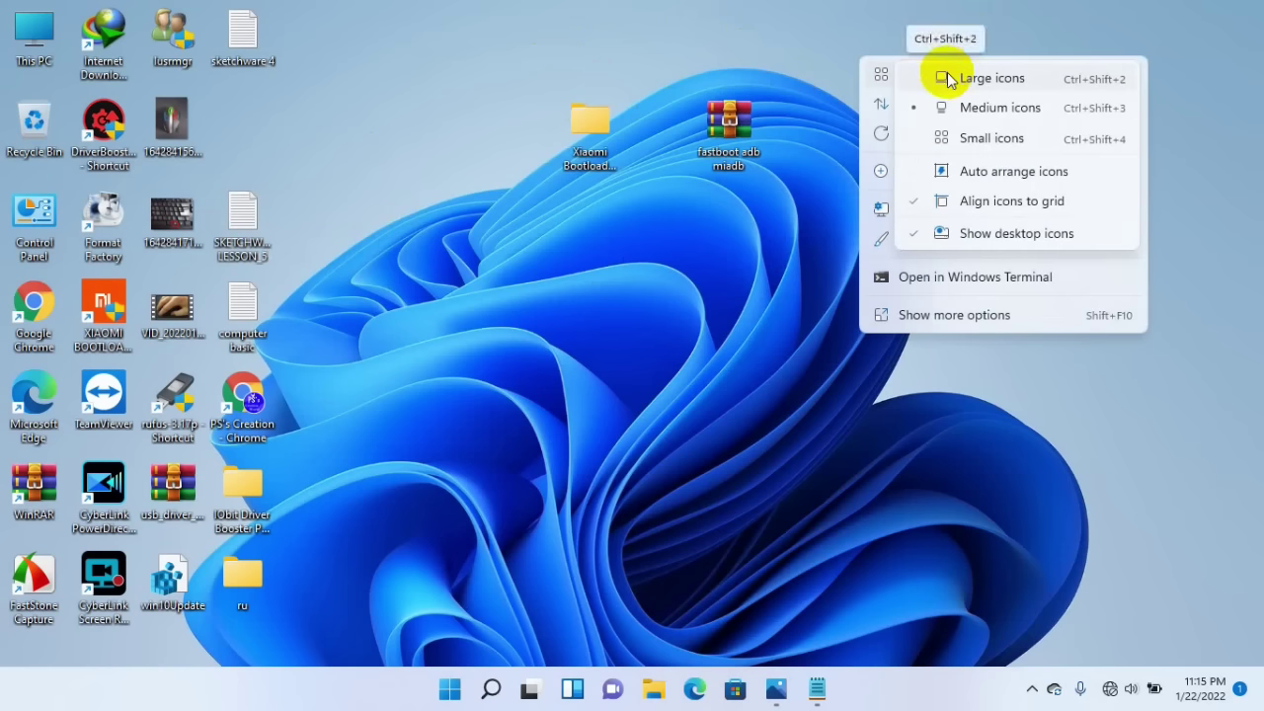
left_click(746, 70)
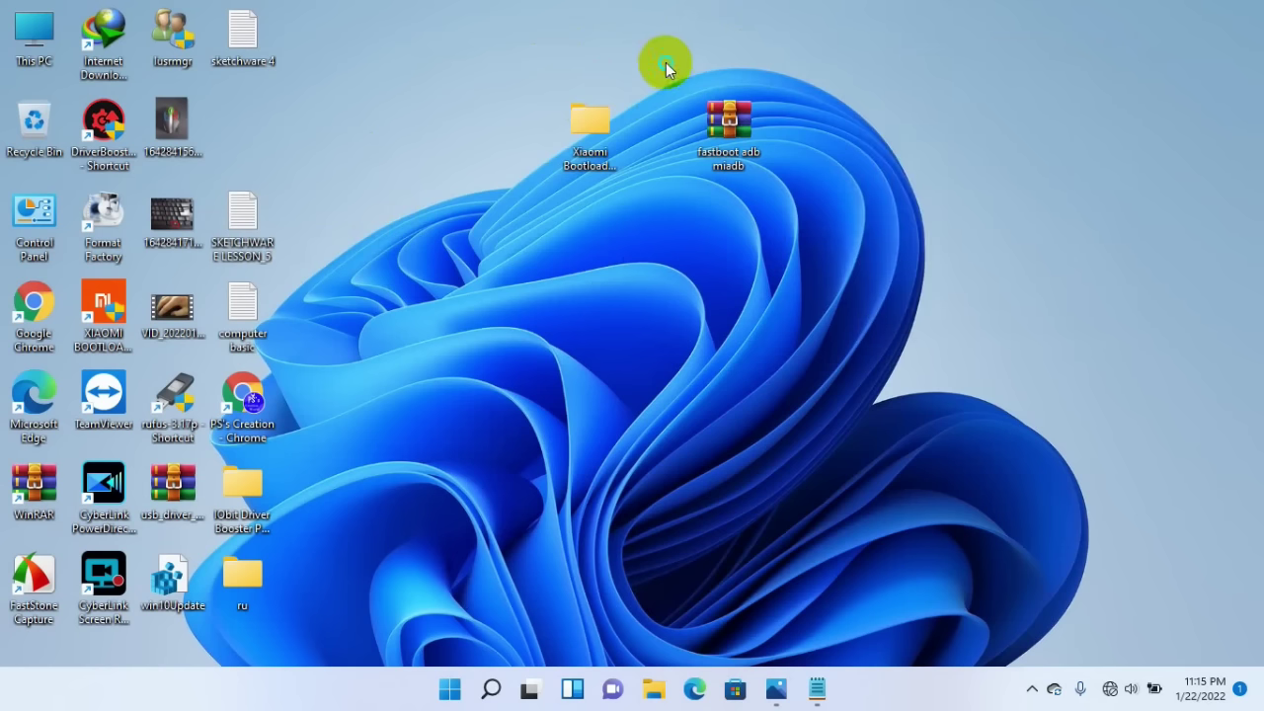
right_click(668, 64)
left_click(728, 82)
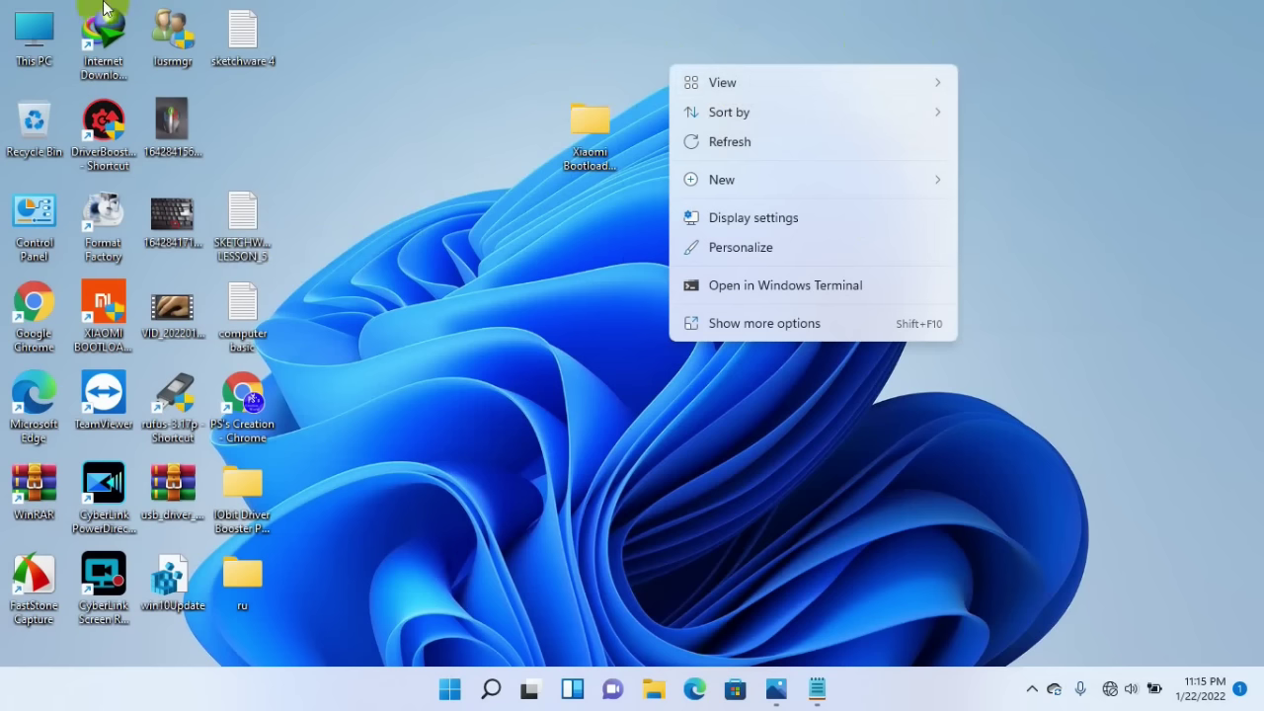
left_click_drag(590, 9, 724, 406)
left_click(373, 89)
- Hide all the desktop icons and show them again through the desktop's view options
right_click(373, 89)
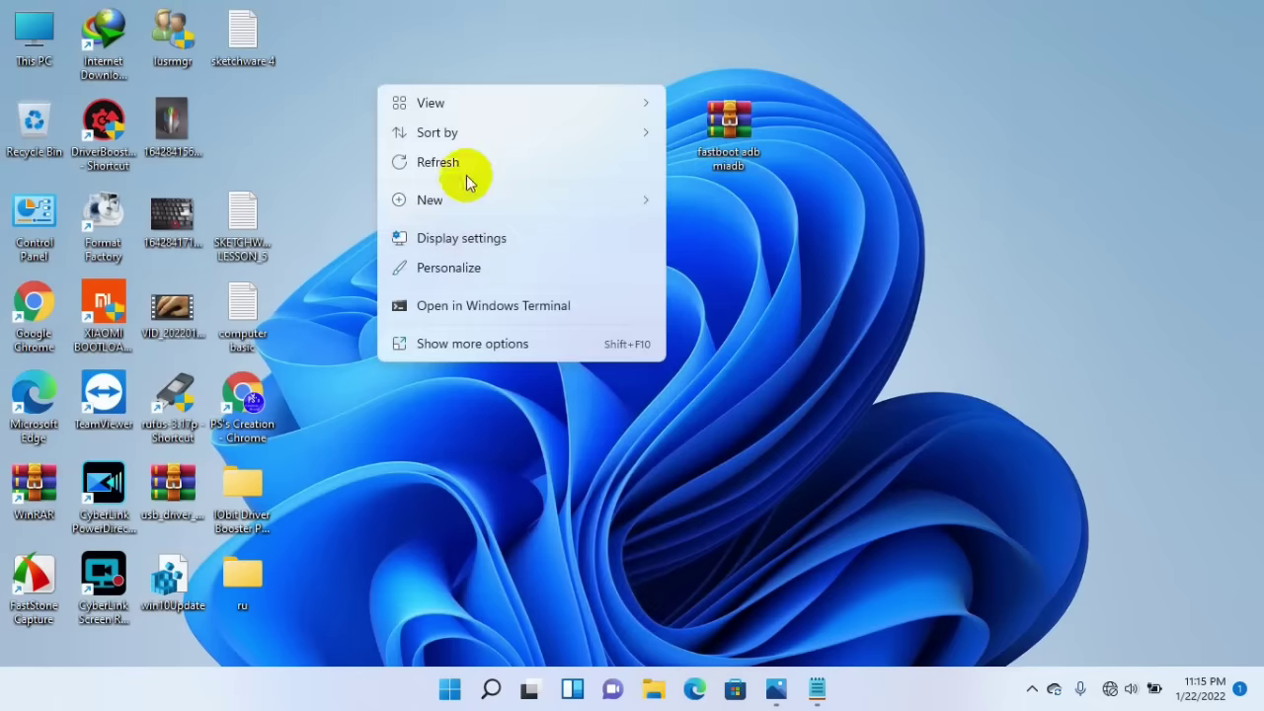
left_click(764, 275)
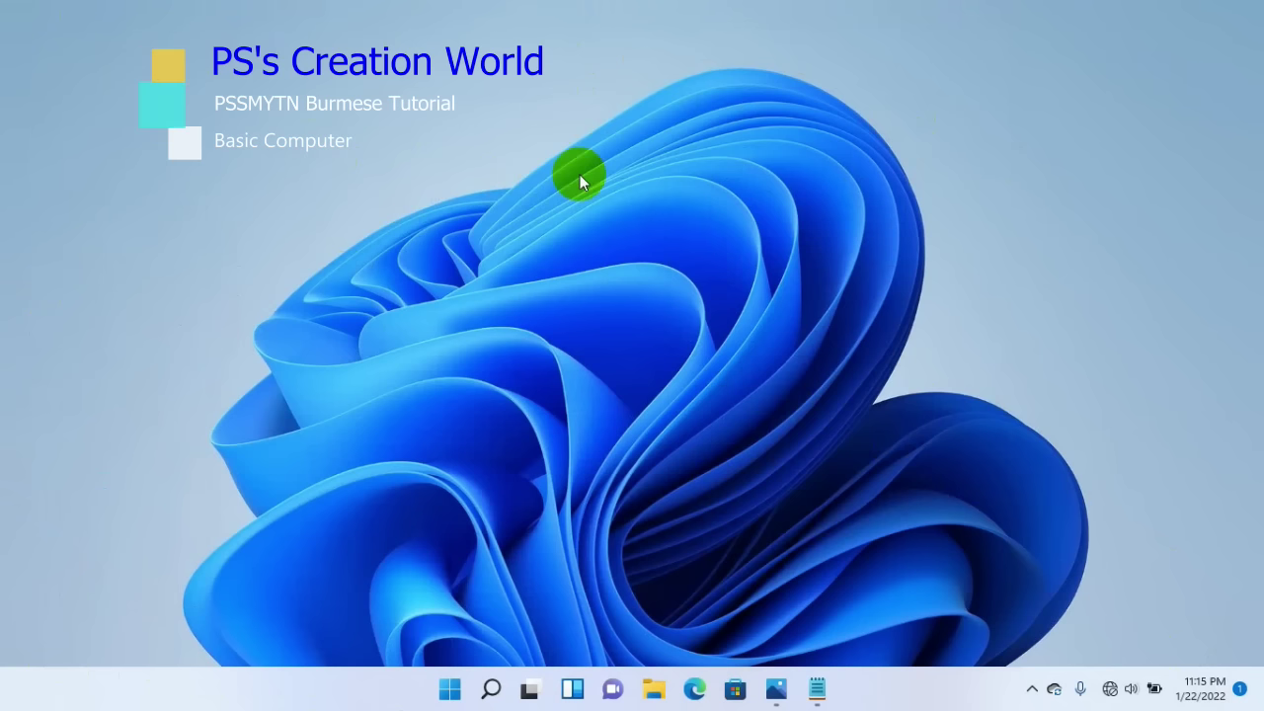
right_click(435, 76)
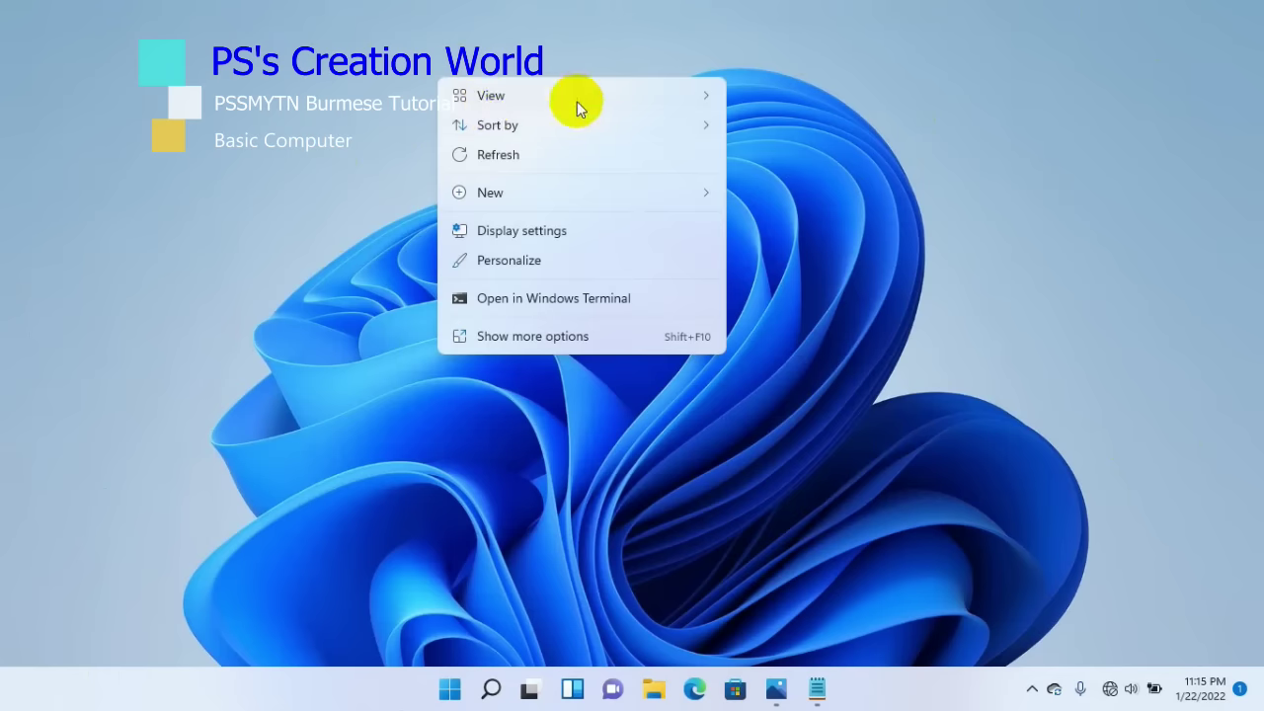
mouse_move(508, 99)
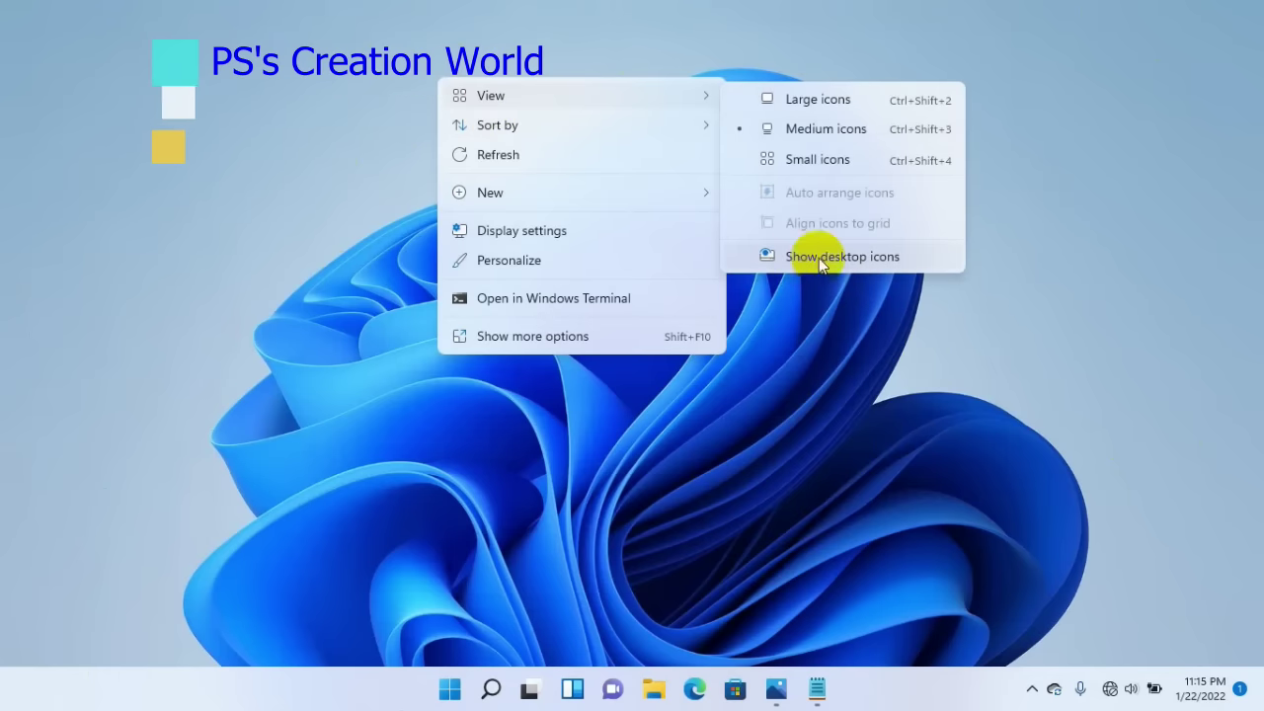
left_click(889, 259)
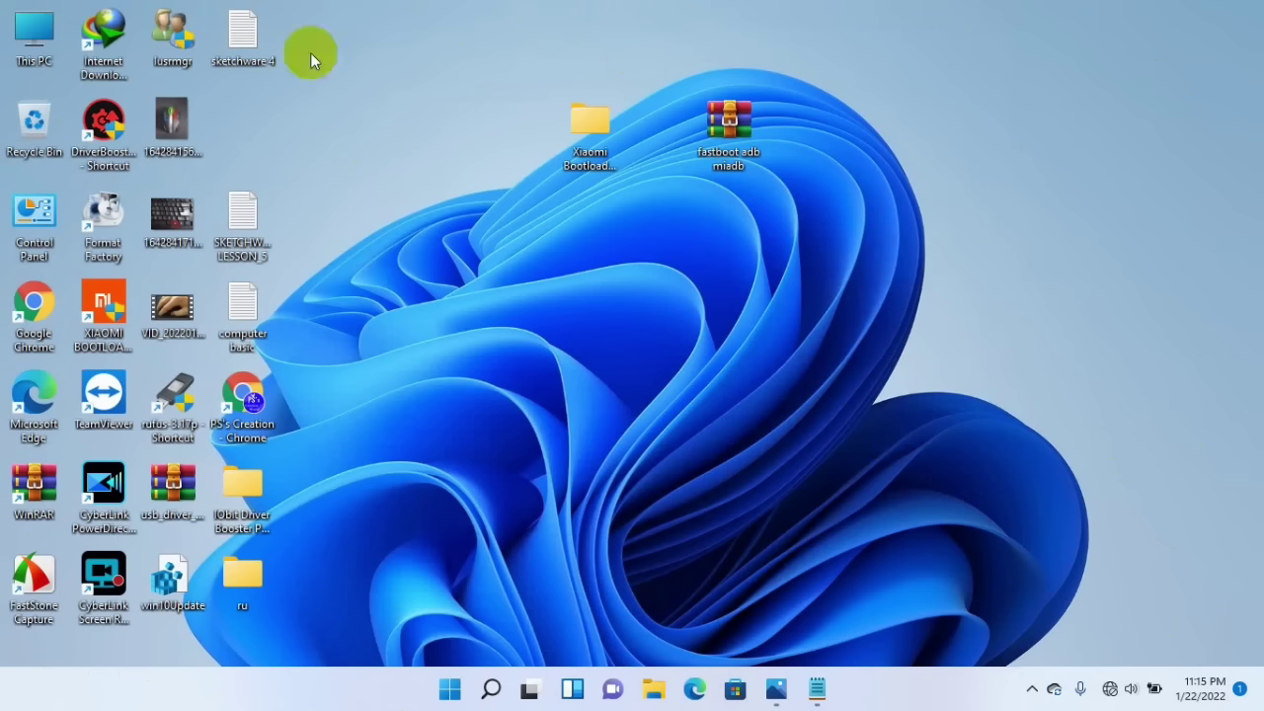
- Move the Xiaomi Bootloader Unlock Tool folder next to the icon columns and the fastboot adb miadb archive to the desktop's far side
left_click_drag(611, 125, 390, 119)
left_click_drag(697, 119, 1115, 133)
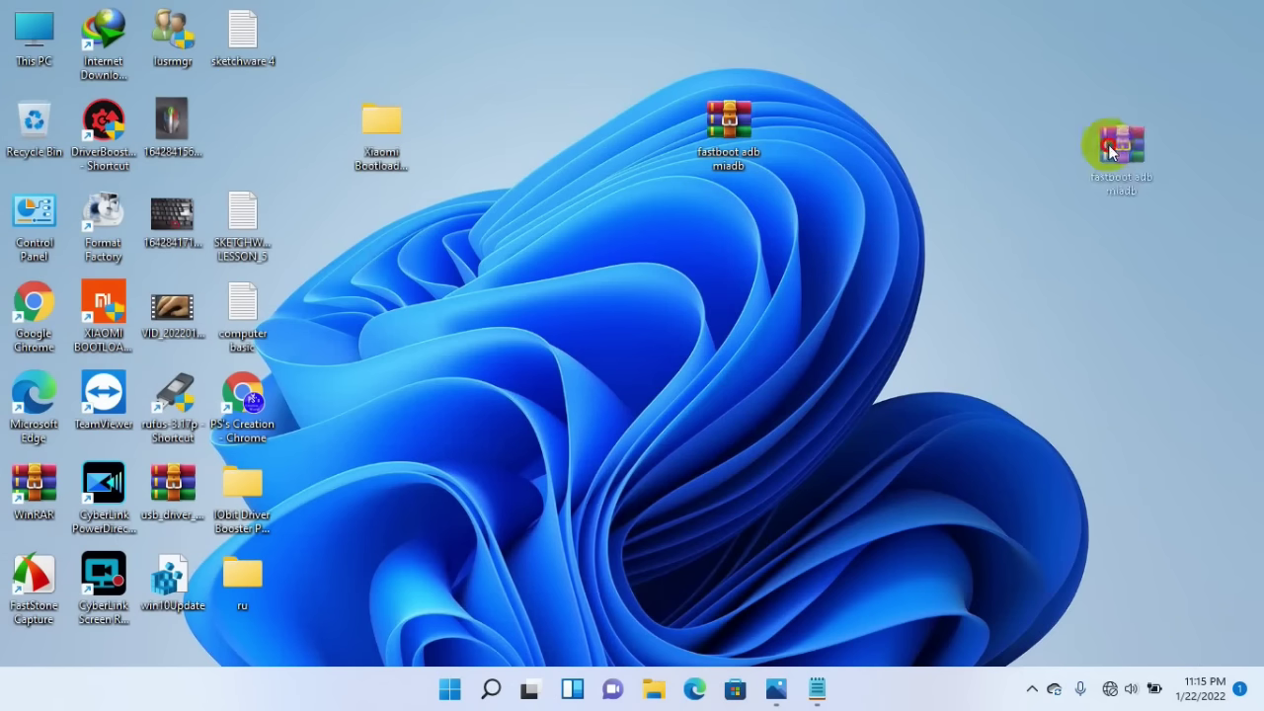
left_click_drag(351, 127, 297, 125)
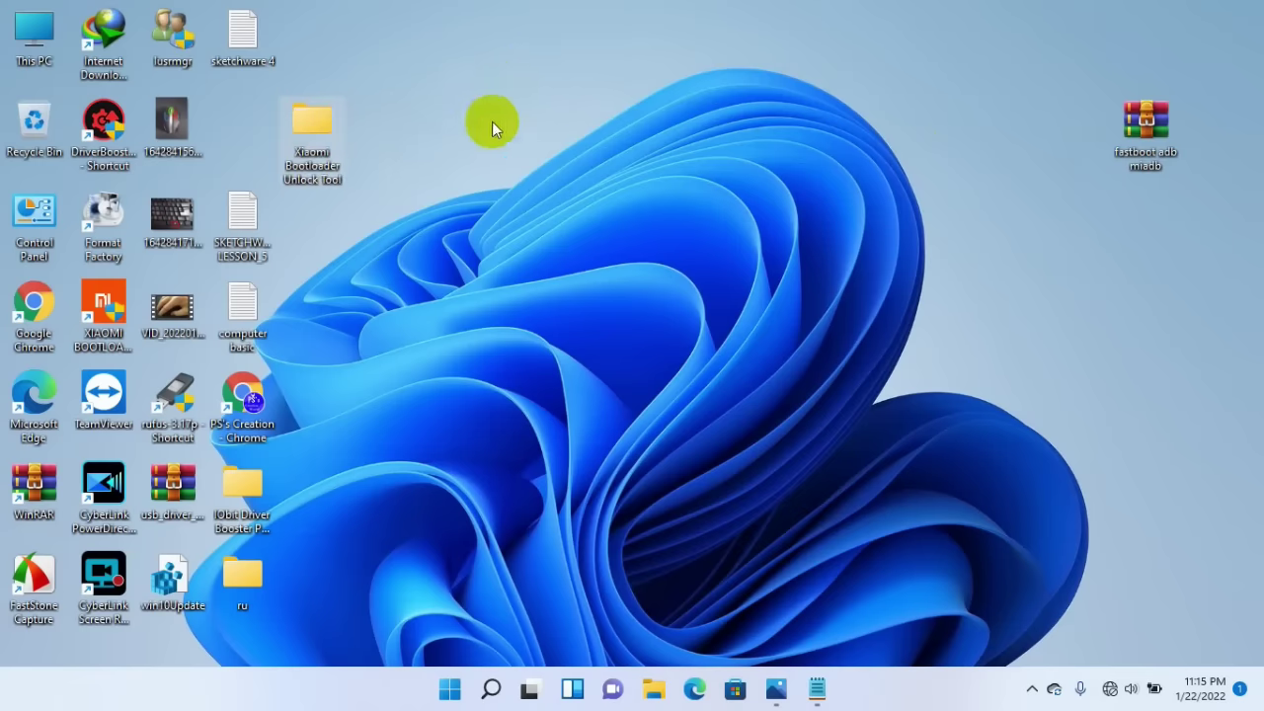
- Sort the desktop icons by name, sweep a selection box over them and clear the selection
right_click(500, 83)
mouse_move(583, 107)
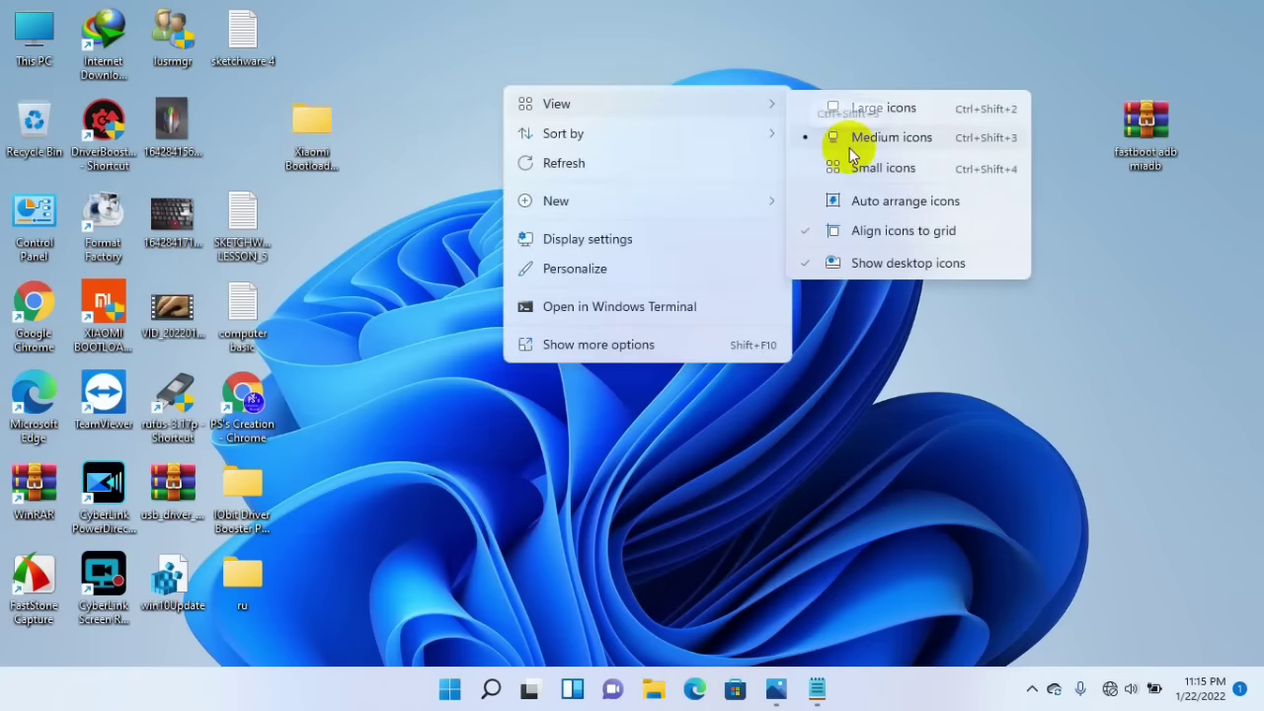
mouse_move(612, 134)
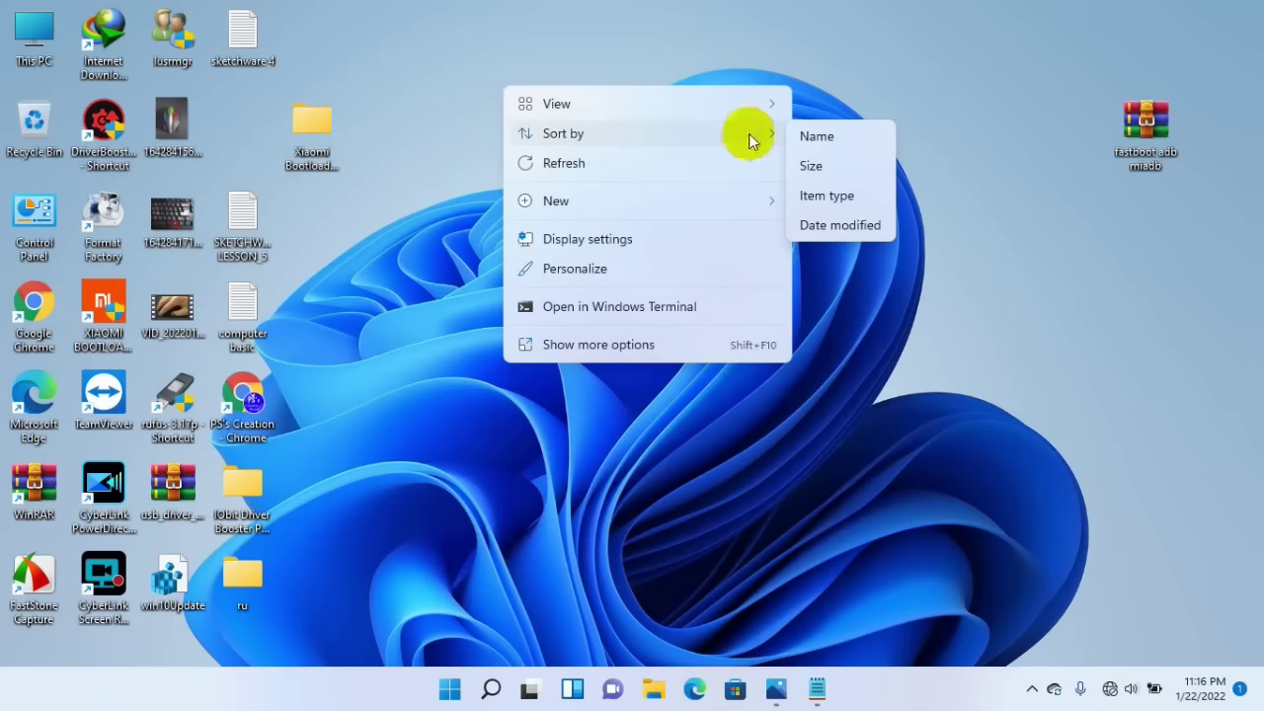
left_click(818, 137)
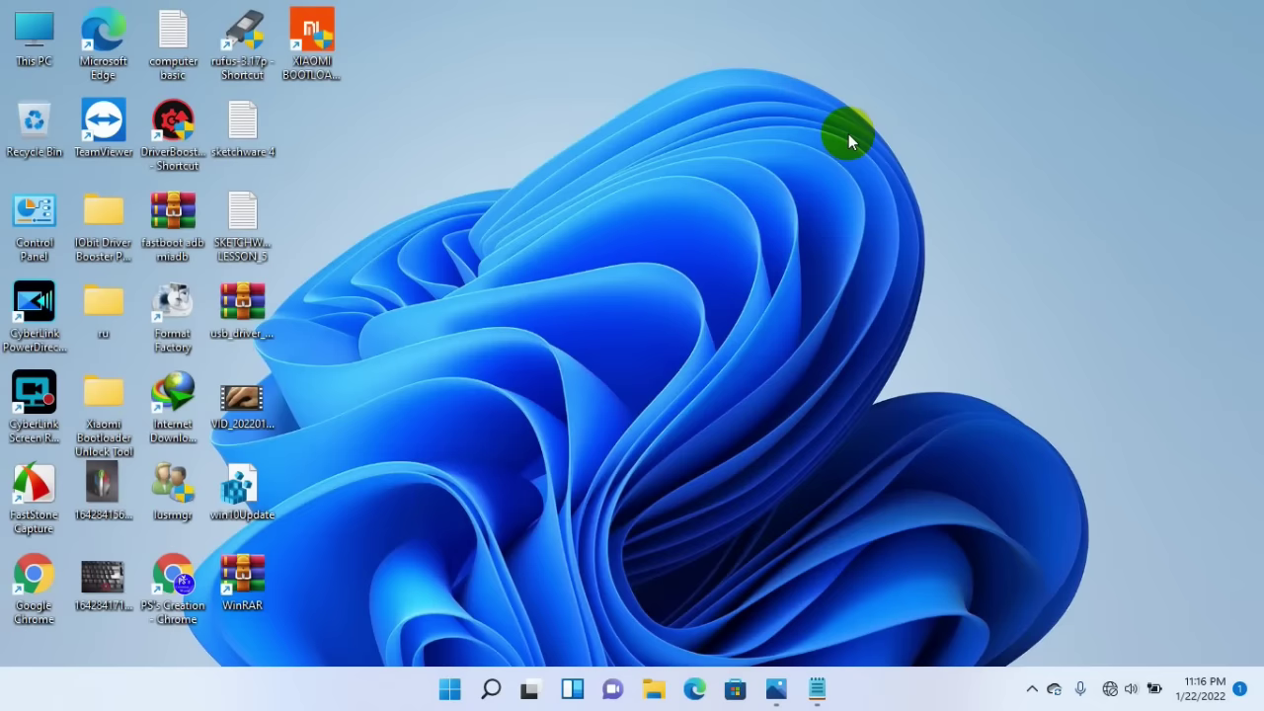
left_click_drag(475, 10, 5, 612)
left_click(584, 265)
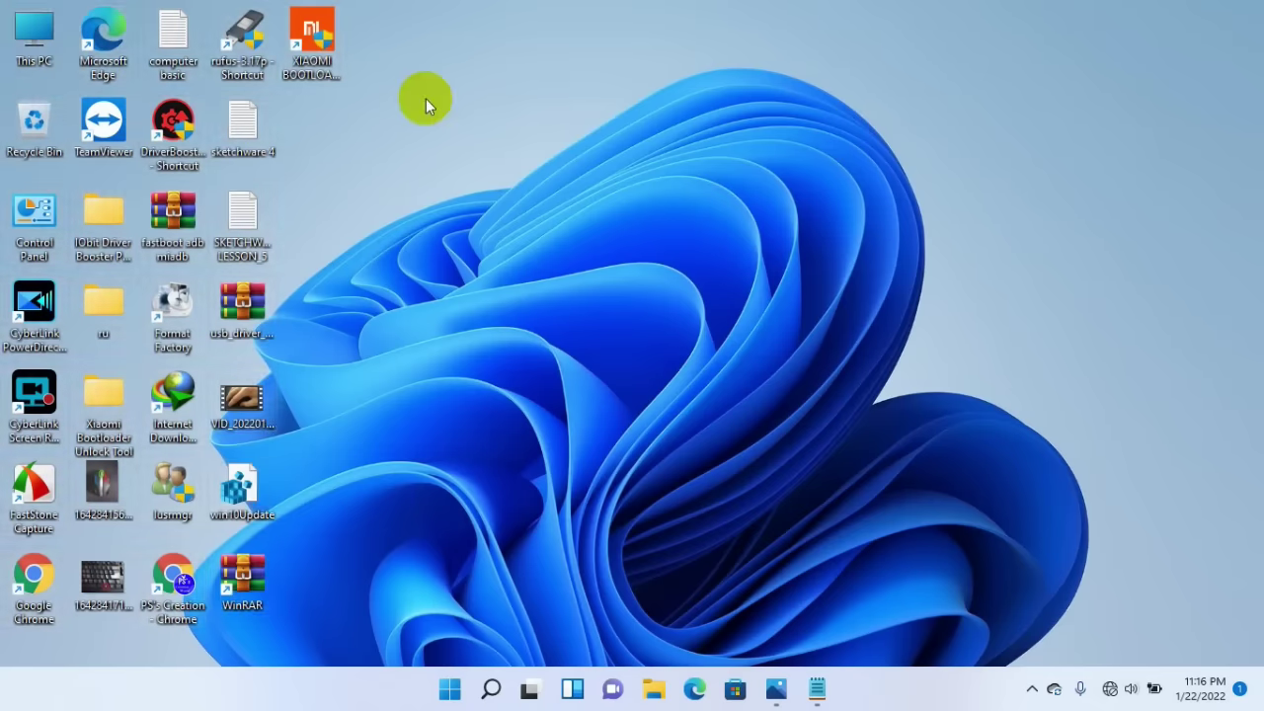
- Sort the desktop icons by size, sweep a selection box over them and clear the selection
right_click(462, 114)
mouse_move(524, 168)
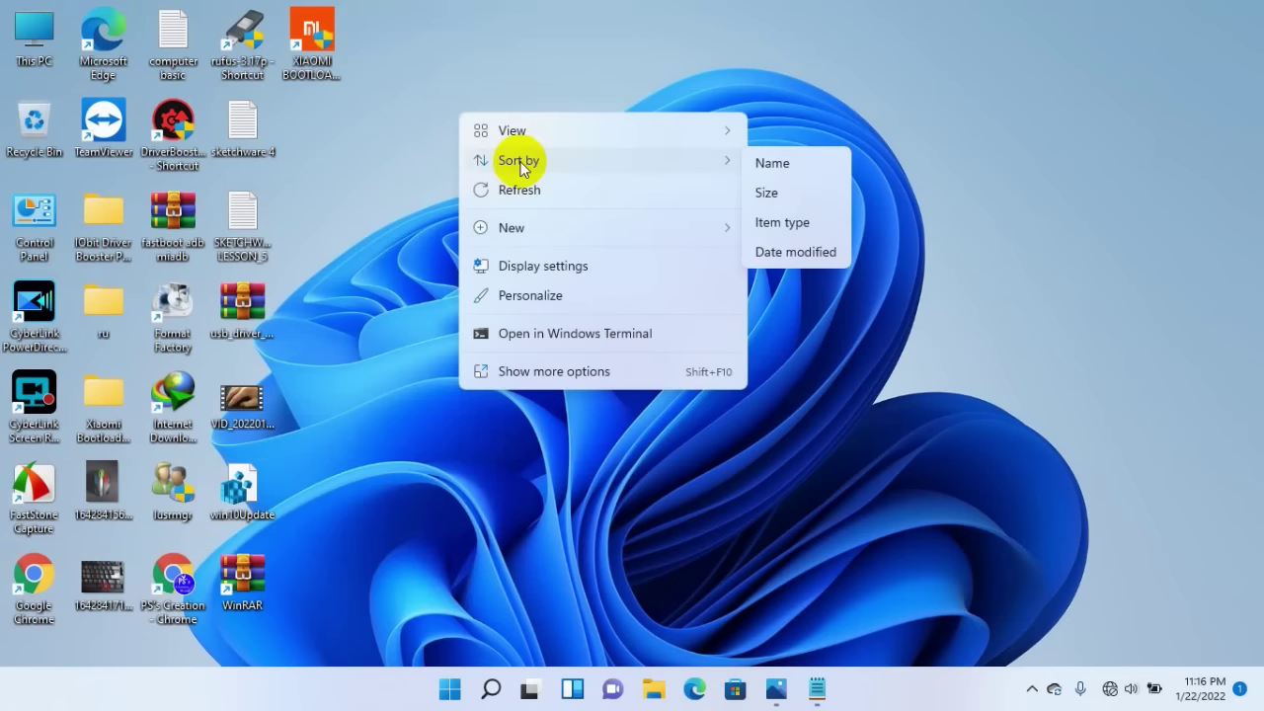
left_click(795, 190)
left_click_drag(385, 3, 2, 662)
left_click(553, 339)
- Sort the desktop icons by item type
right_click(591, 114)
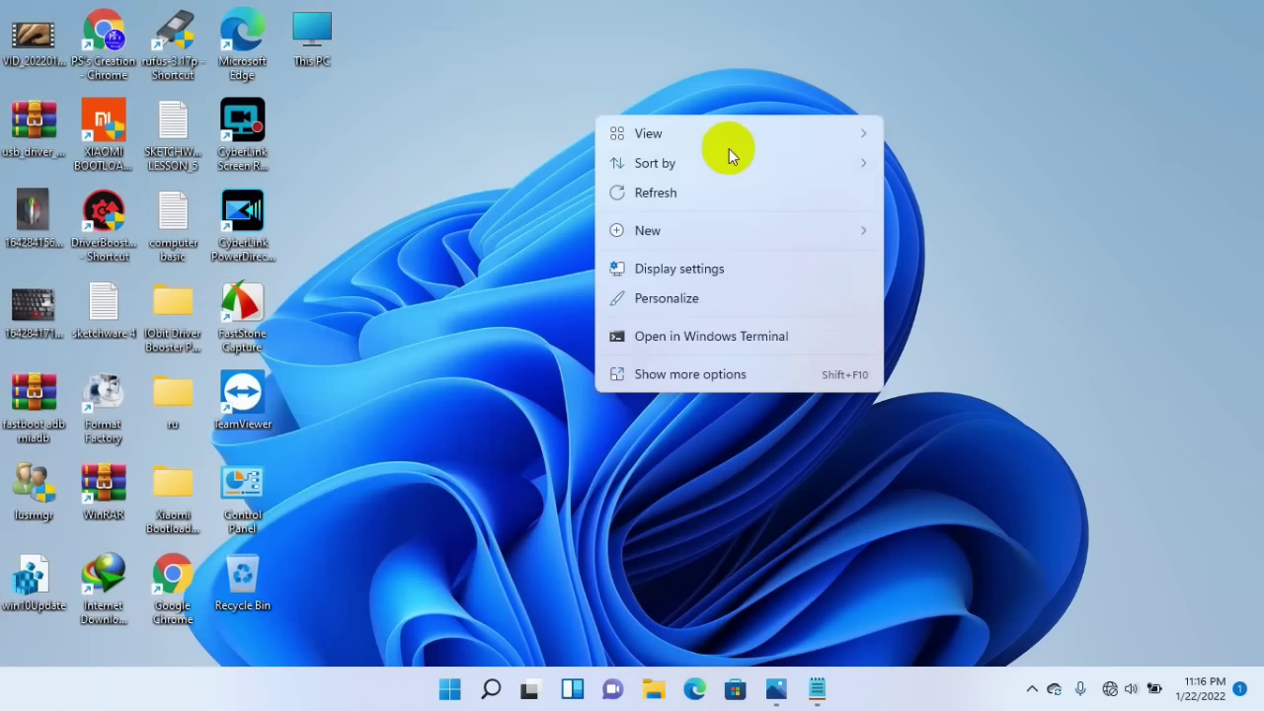
mouse_move(653, 161)
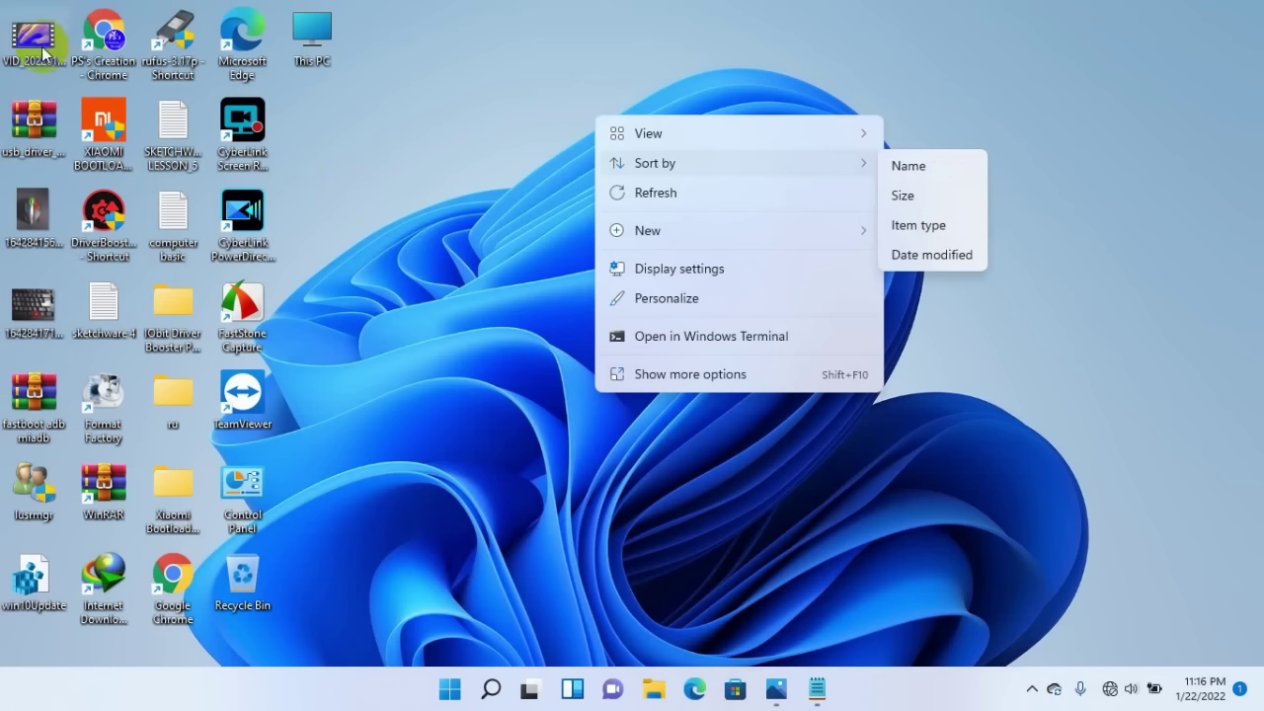
left_click(919, 225)
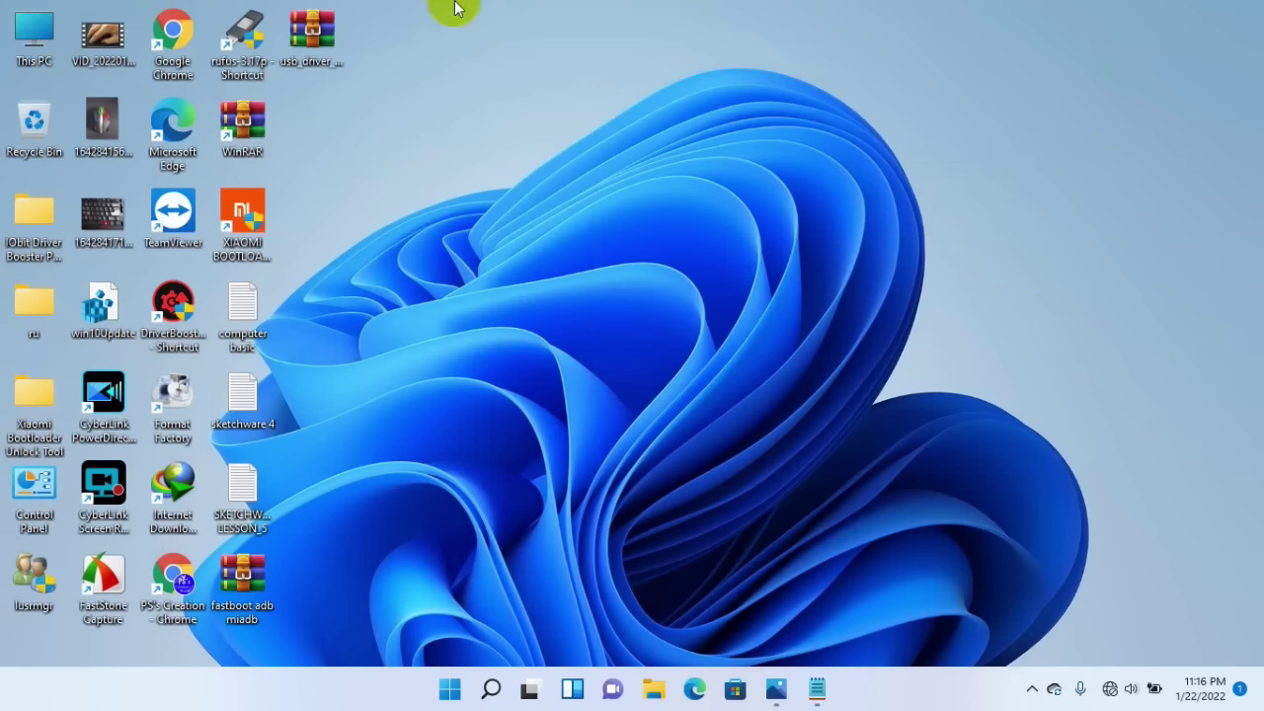
- Refresh the desktop several times in a row
right_click(443, 41)
mouse_move(519, 95)
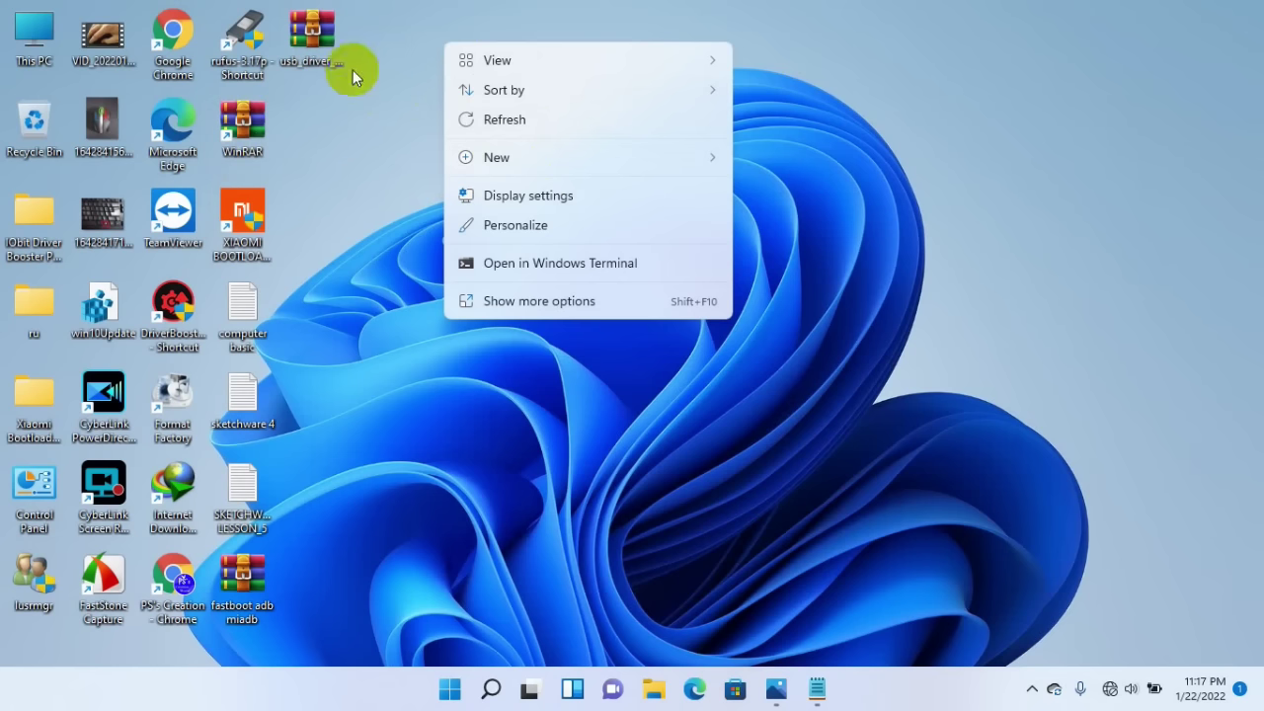
left_click(544, 119)
right_click(547, 91)
left_click(627, 163)
right_click(484, 57)
left_click(526, 129)
right_click(528, 125)
left_click(584, 214)
right_click(415, 86)
left_click(511, 188)
right_click(508, 77)
left_click(555, 156)
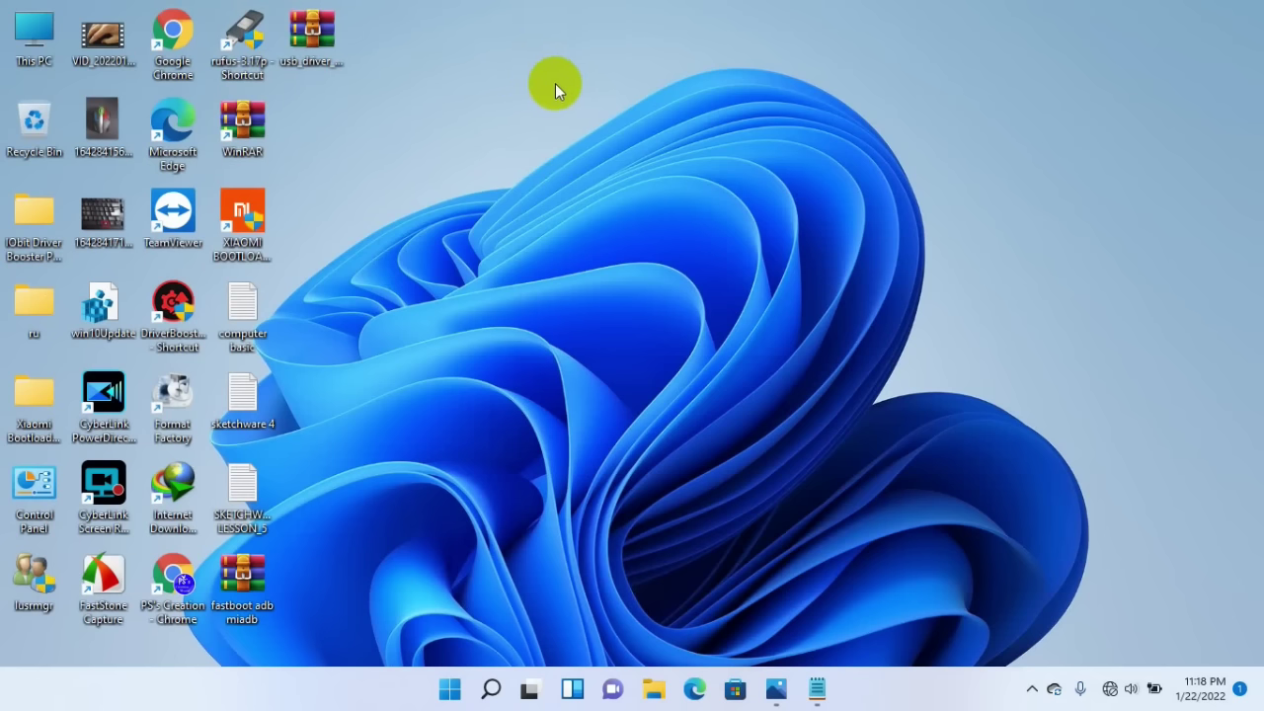
right_click(527, 63)
left_click(555, 139)
right_click(521, 80)
left_click(578, 160)
right_click(478, 77)
left_click(564, 161)
right_click(556, 62)
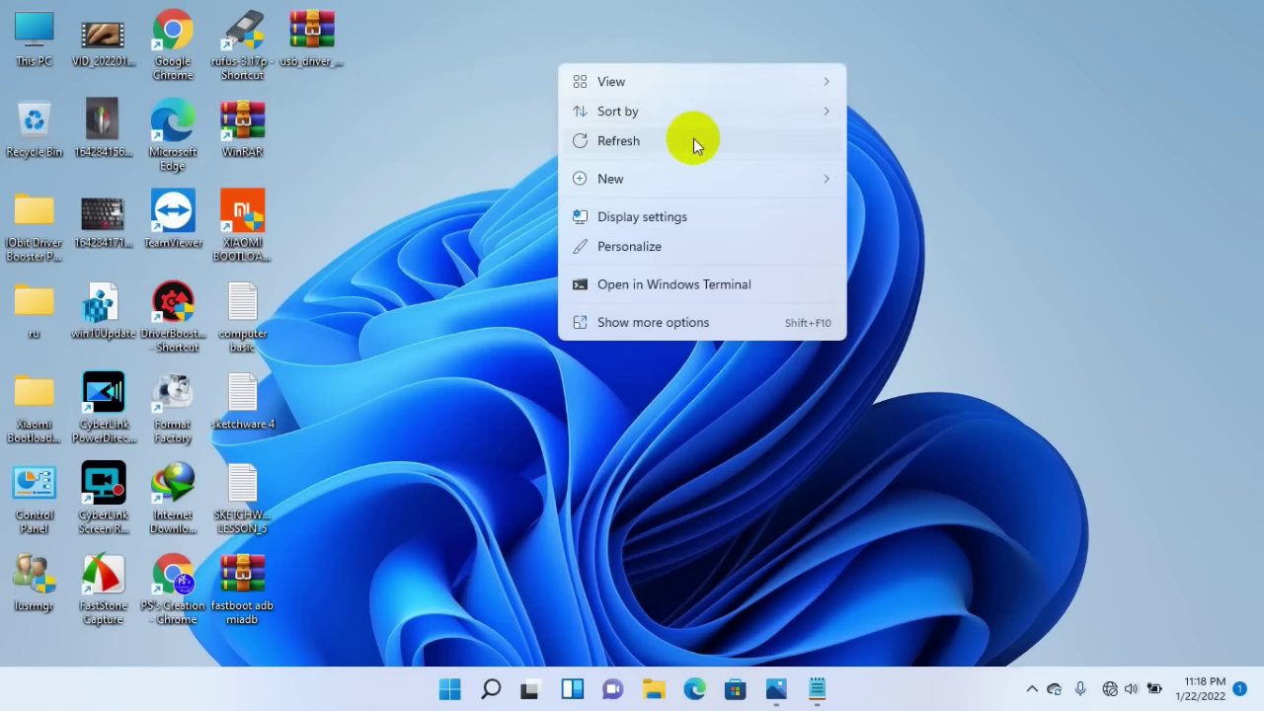